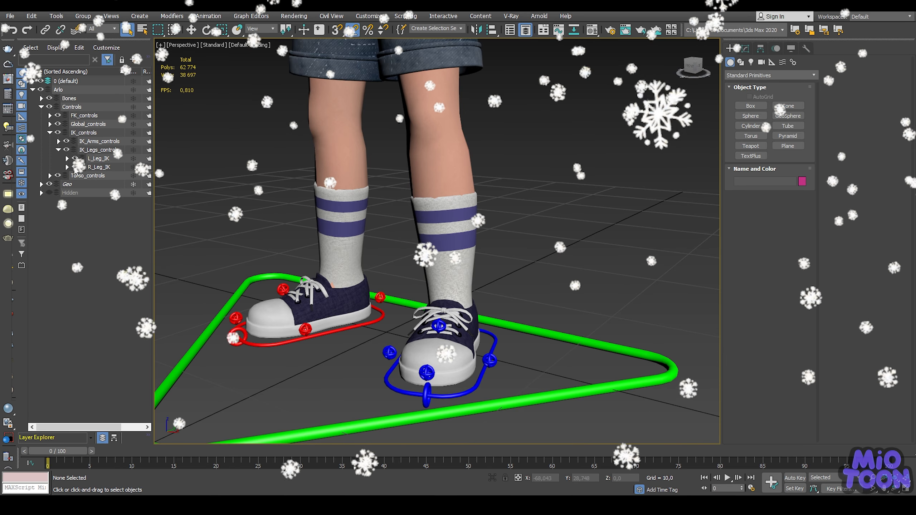
Step: Show the Hidden layer and collapse the IK_controls and Controls branches under the Arlo layer
{"action": "scroll", "coordinate": [262, 166], "scroll_direction": "down", "scroll_amount": 5}
{"action": "middle_click_drag", "start_coordinate": [274, 146], "coordinate": [342, 290]}
{"action": "left_click", "coordinate": [50, 193]}
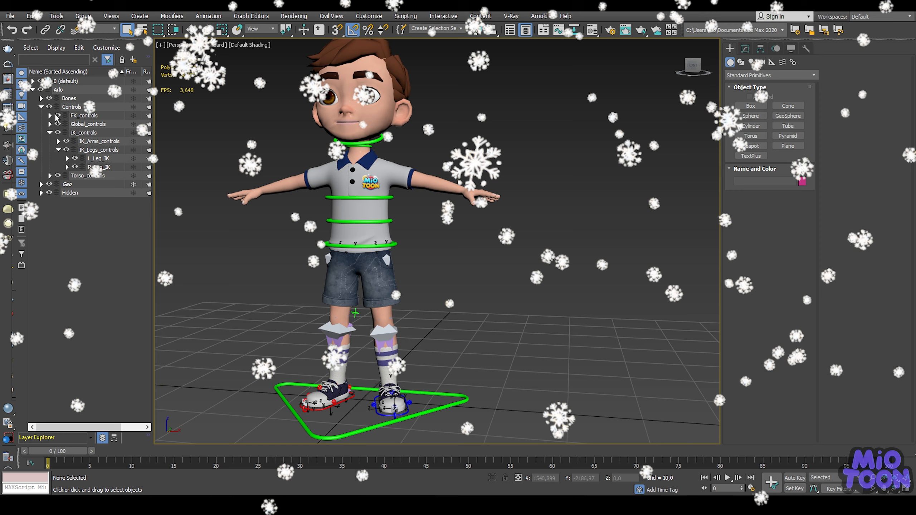
{"action": "left_click", "coordinate": [50, 132]}
{"action": "left_click", "coordinate": [41, 107]}
{"action": "left_click", "coordinate": [33, 90]}
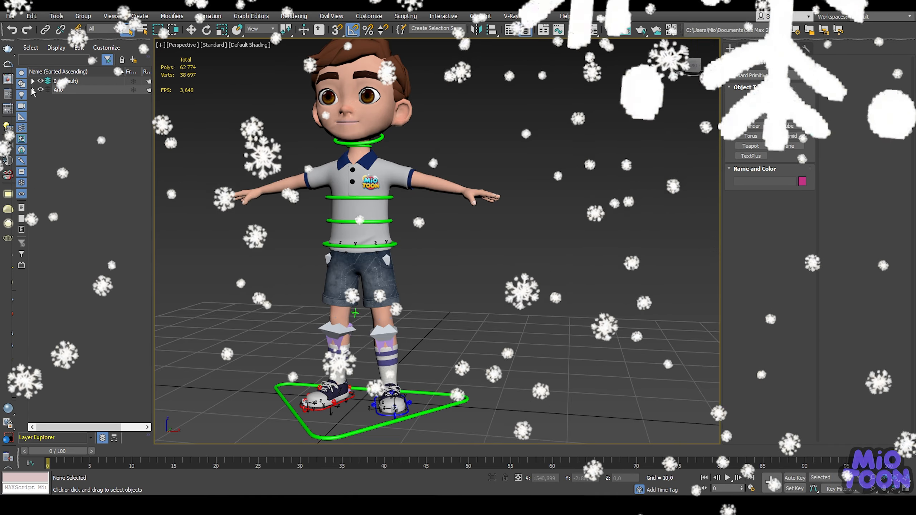
{"action": "left_click", "coordinate": [33, 89]}
{"action": "middle_click_drag", "start_coordinate": [449, 256], "coordinate": [504, 229]}
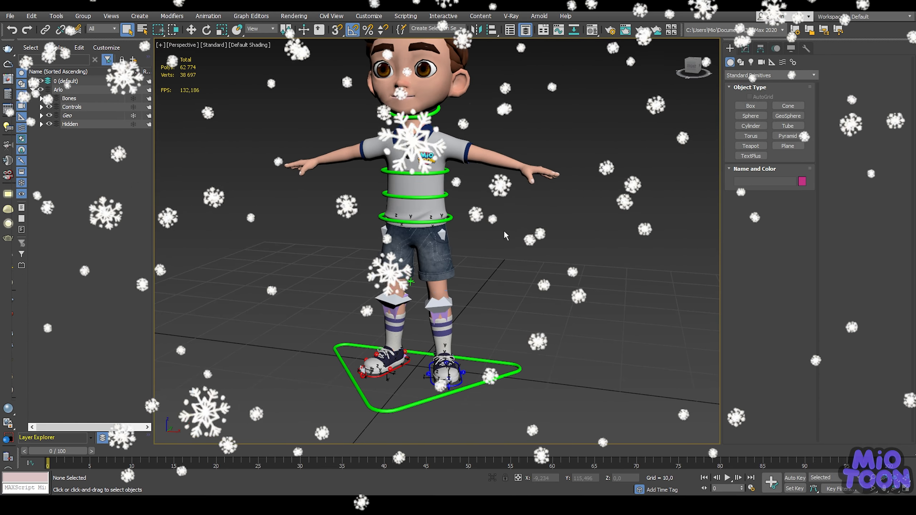
Step: Create a circle spline with a radius of about 2 on the grid beside the character's left foot
{"action": "left_click", "coordinate": [741, 65]}
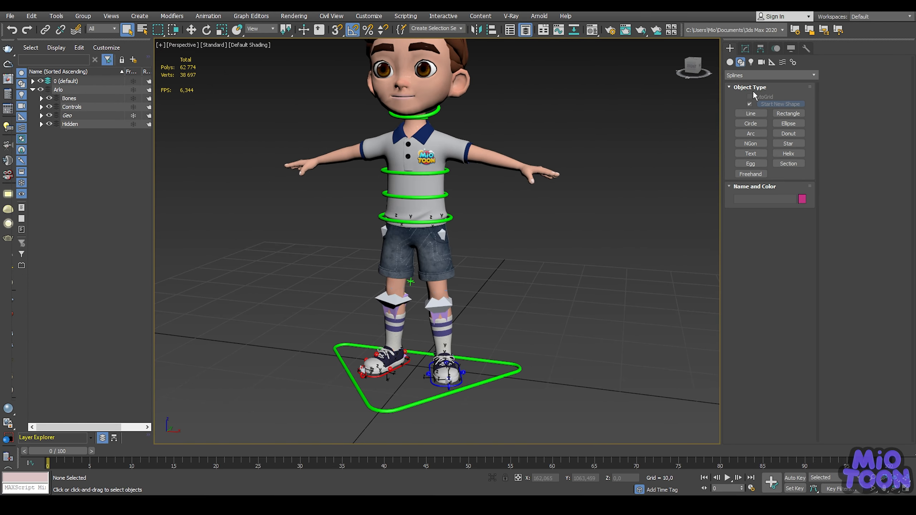
{"action": "left_click", "coordinate": [750, 123]}
{"action": "middle_click_drag", "start_coordinate": [520, 275], "coordinate": [484, 237]}
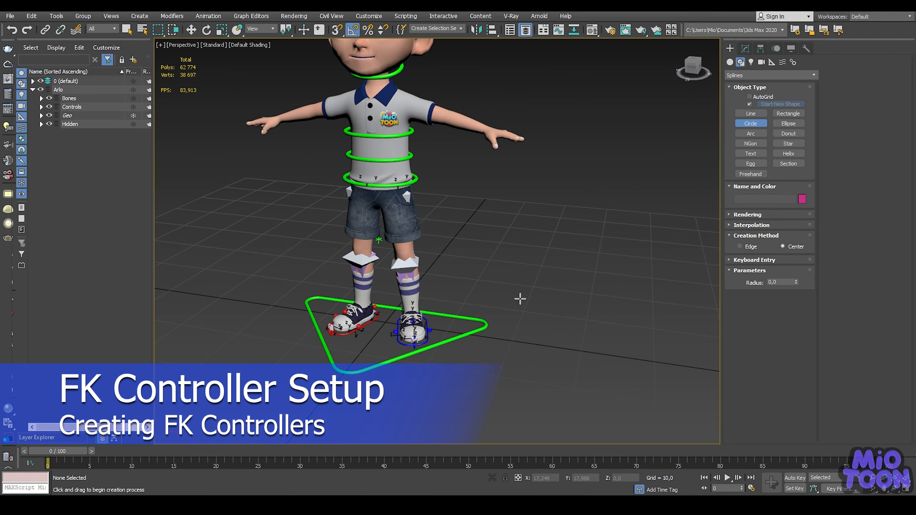
{"action": "left_click_drag", "start_coordinate": [529, 336], "coordinate": [543, 337]}
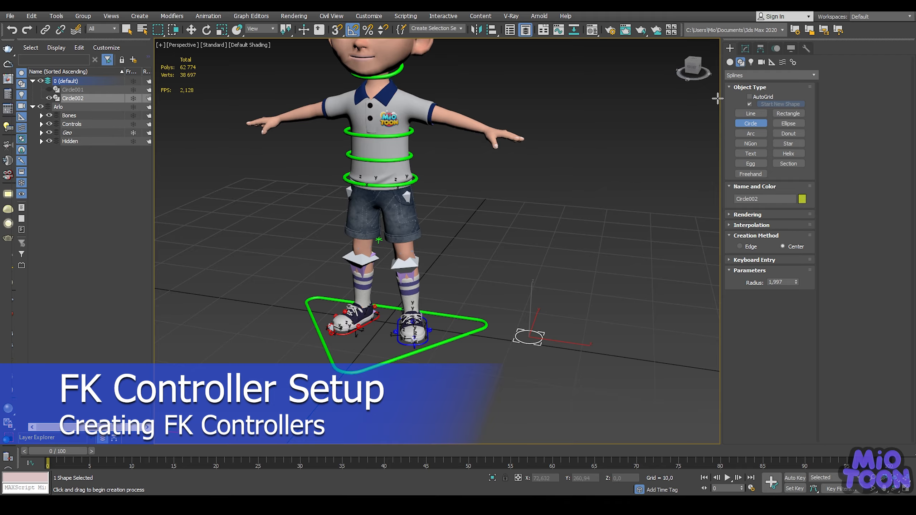
Step: In wireframe display, align the circle to the left shin bone, matching pivot points on X, Y and Z as well as orientation
{"action": "left_click", "coordinate": [744, 48]}
{"action": "scroll", "coordinate": [459, 204], "scroll_direction": "up", "scroll_amount": 3}
{"action": "key", "text": "F3"}
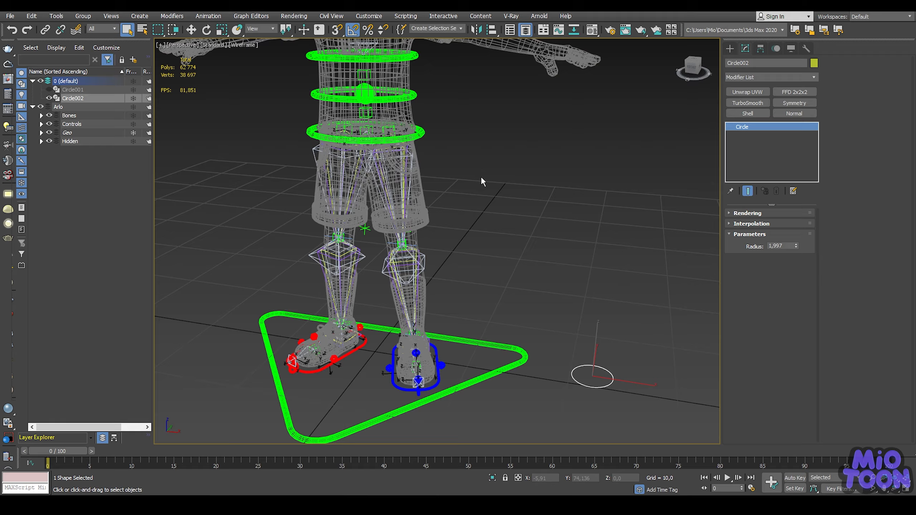
{"action": "scroll", "coordinate": [481, 176], "scroll_direction": "up", "scroll_amount": 2}
{"action": "middle_click_drag", "start_coordinate": [477, 190], "coordinate": [503, 163]}
{"action": "key", "text": "alt+a"}
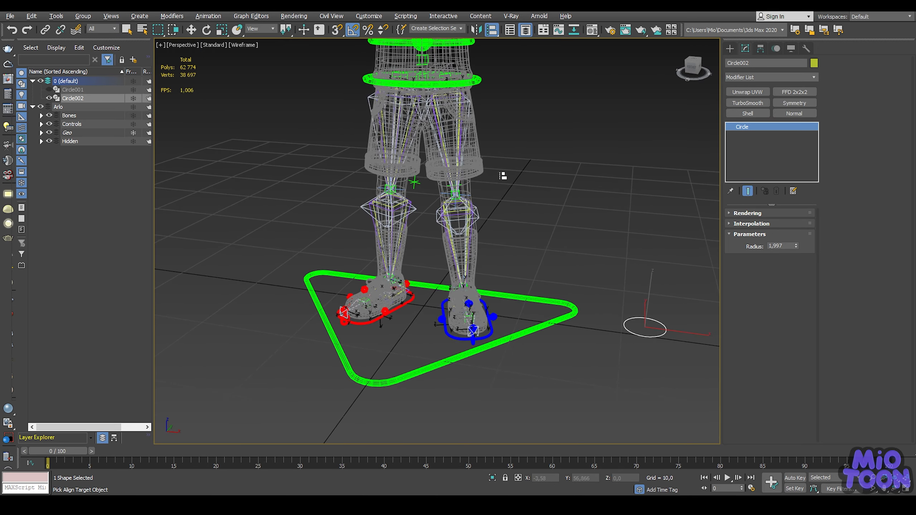
{"action": "scroll", "coordinate": [467, 223], "scroll_direction": "up", "scroll_amount": 3}
{"action": "left_click", "coordinate": [475, 244]}
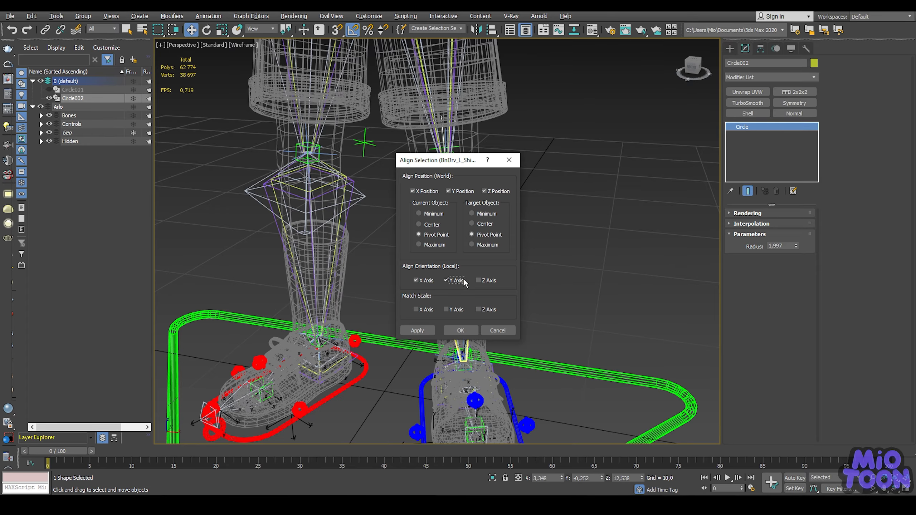
{"action": "left_click", "coordinate": [461, 330]}
Step: Return to shaded display and rotate only the circle's geometry 90° about its local Y axis, leaving the pivot in place
{"action": "mouse_move", "coordinate": [469, 289]}
{"action": "middle_mouse_down", "text": "alt"}
{"action": "mouse_move", "coordinate": [501, 182]}
{"action": "mouse_move", "coordinate": [465, 170]}
{"action": "mouse_move", "coordinate": [477, 169]}
{"action": "mouse_move", "coordinate": [483, 153]}
{"action": "middle_mouse_up", "text": "alt"}
{"action": "key", "text": "F3"}
{"action": "left_click", "coordinate": [760, 49]}
{"action": "left_click", "coordinate": [772, 127]}
{"action": "left_click", "coordinate": [206, 30]}
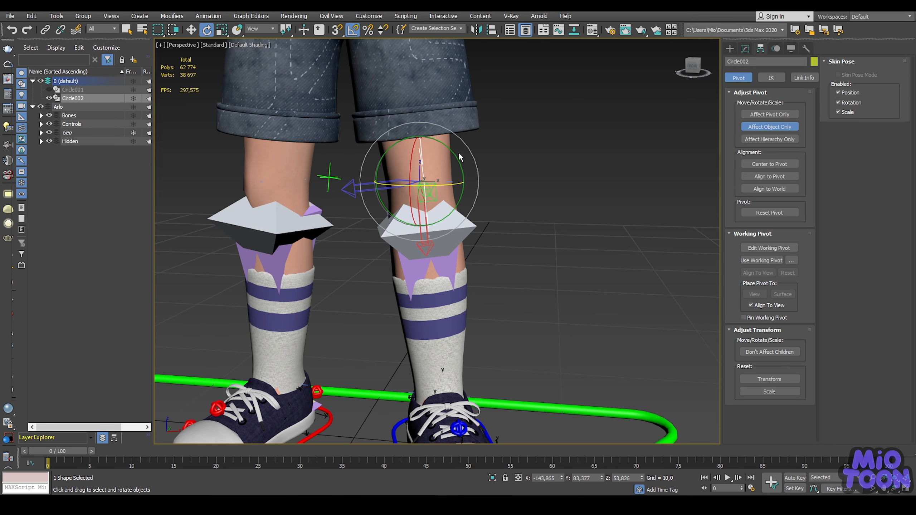
{"action": "left_click", "coordinate": [267, 29]}
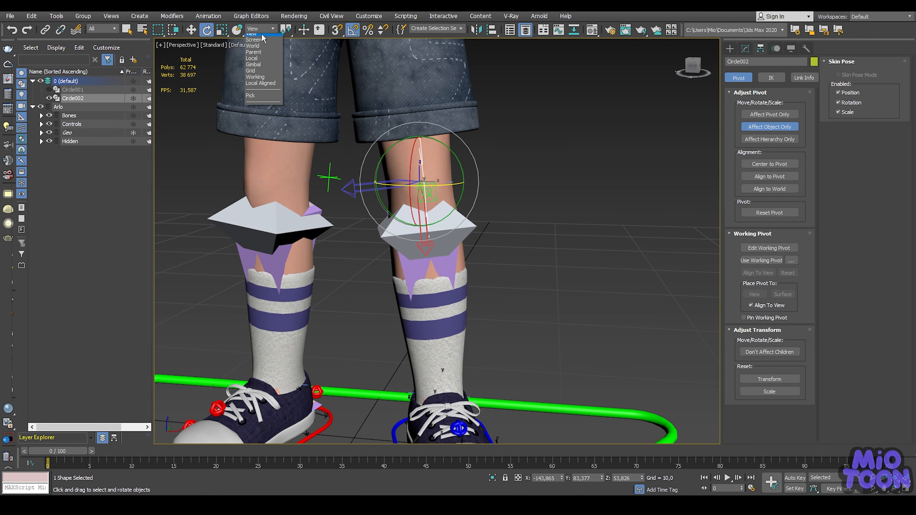
{"action": "left_click", "coordinate": [257, 58]}
{"action": "left_click_drag", "start_coordinate": [455, 152], "coordinate": [409, 135]}
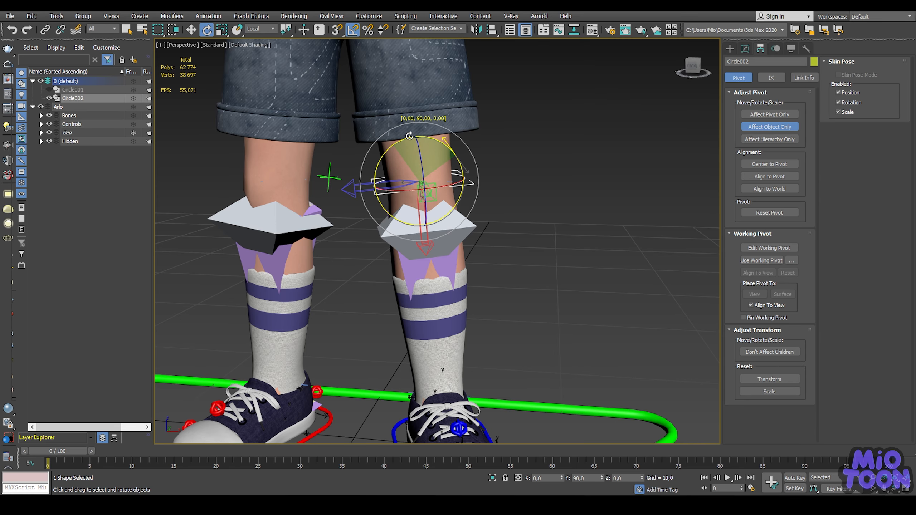
{"action": "middle_click_drag", "start_coordinate": [410, 136], "coordinate": [447, 153], "text": "alt"}
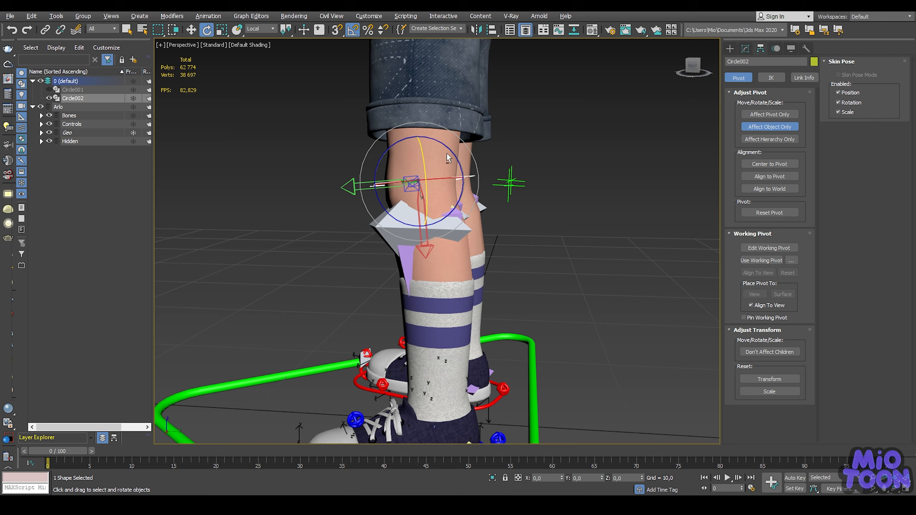
Step: Enable the circle's spline rendering in the viewport
{"action": "left_click", "coordinate": [745, 48]}
{"action": "left_click", "coordinate": [730, 223]}
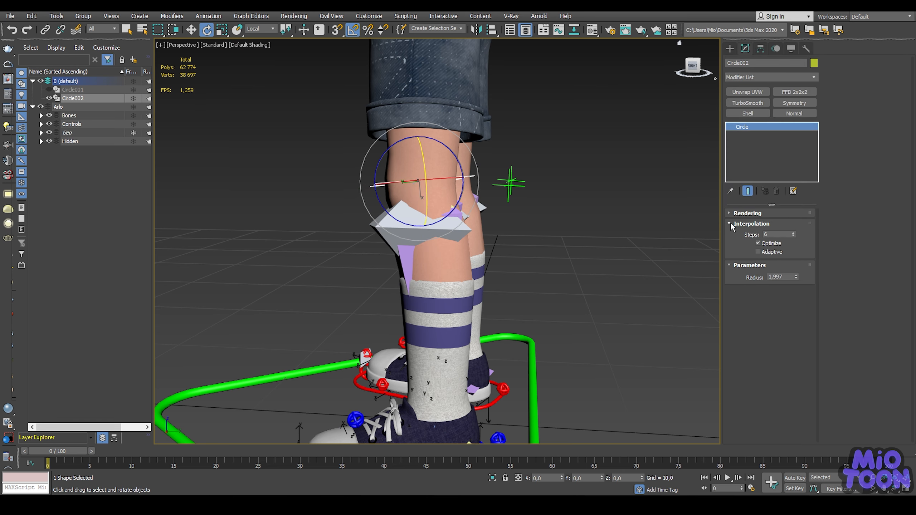
{"action": "left_click", "coordinate": [730, 222]}
{"action": "left_click", "coordinate": [733, 214]}
{"action": "left_click", "coordinate": [736, 229]}
{"action": "middle_click_drag", "start_coordinate": [676, 196], "coordinate": [826, 91], "text": "alt"}
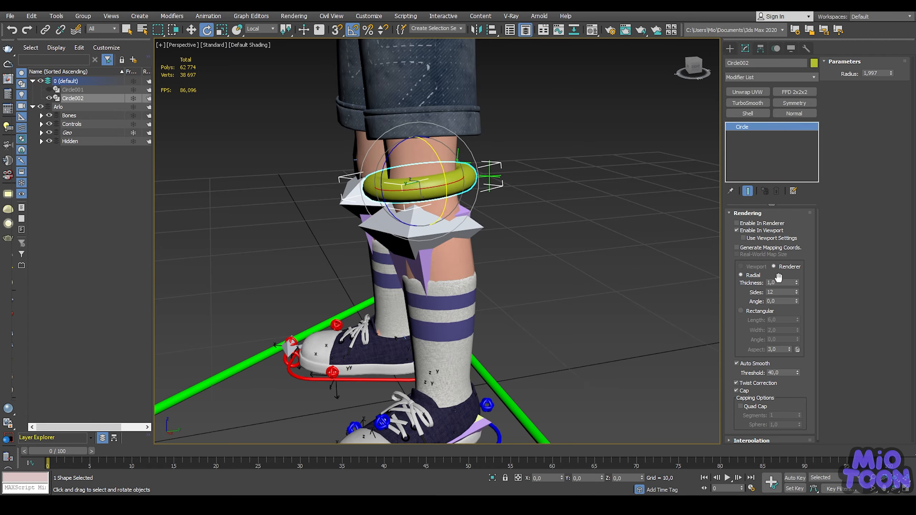
Step: Try a radial thickness of 0,25 on the circle and settle on 0,5
{"action": "left_click", "coordinate": [796, 285]}
{"action": "type", "text": "0,25"}
{"action": "key", "text": "Return"}
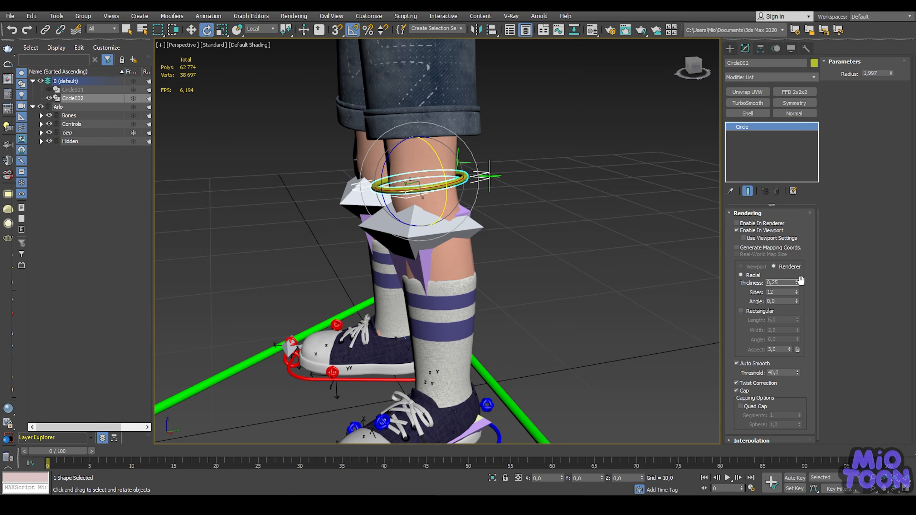
{"action": "type", "text": "0,5"}
{"action": "key", "text": "Return"}
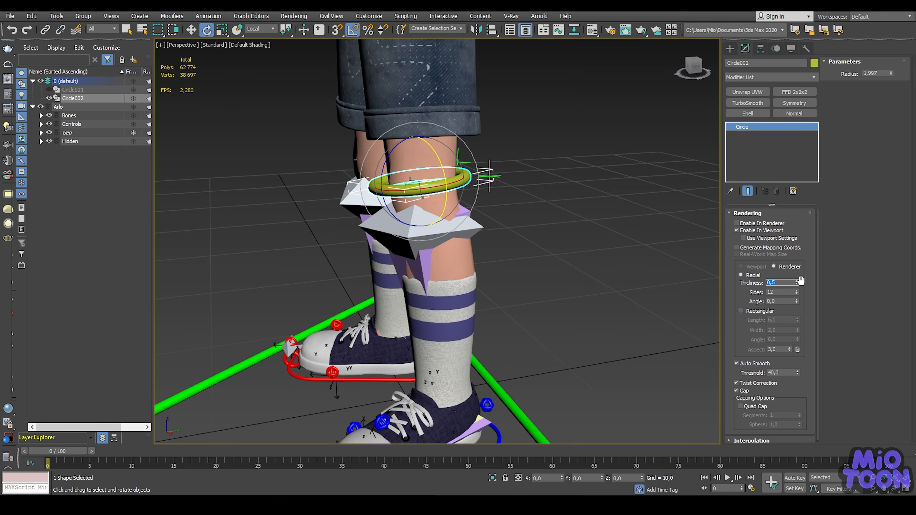
Step: Hide the Hidden layer to clear the helper bones around the knees
{"action": "middle_click_drag", "start_coordinate": [538, 158], "coordinate": [629, 141], "text": "alt"}
{"action": "left_click", "coordinate": [49, 141]}
{"action": "scroll", "coordinate": [468, 172], "scroll_direction": "up", "scroll_amount": 3}
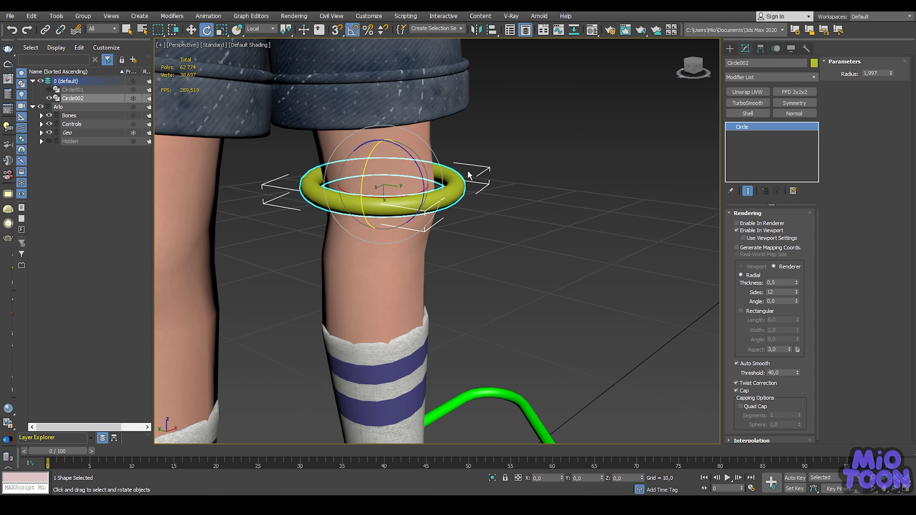
Step: Tune the circle's radius to the left knee, trying 1,5 and 1,65 before settling on 1,75
{"action": "middle_click_drag", "start_coordinate": [468, 172], "coordinate": [551, 188], "text": "alt"}
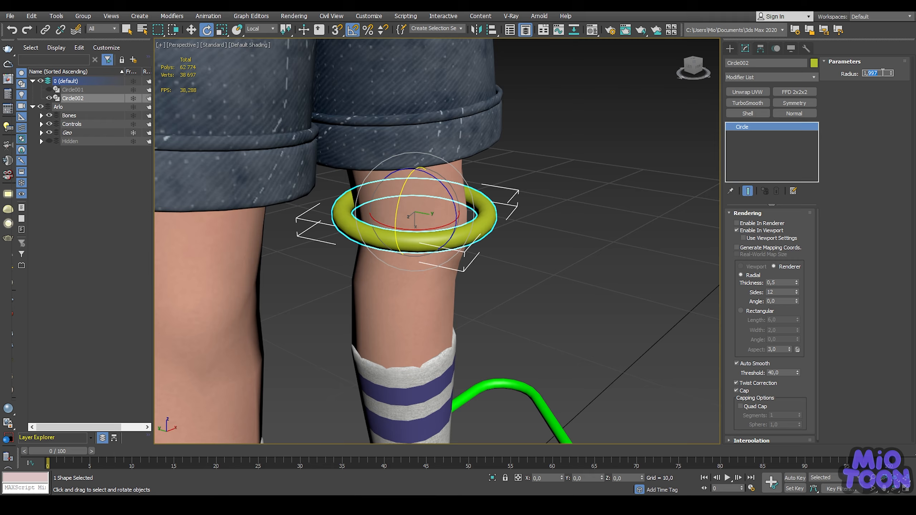
{"action": "type", "text": "1,5"}
{"action": "key", "text": "Return"}
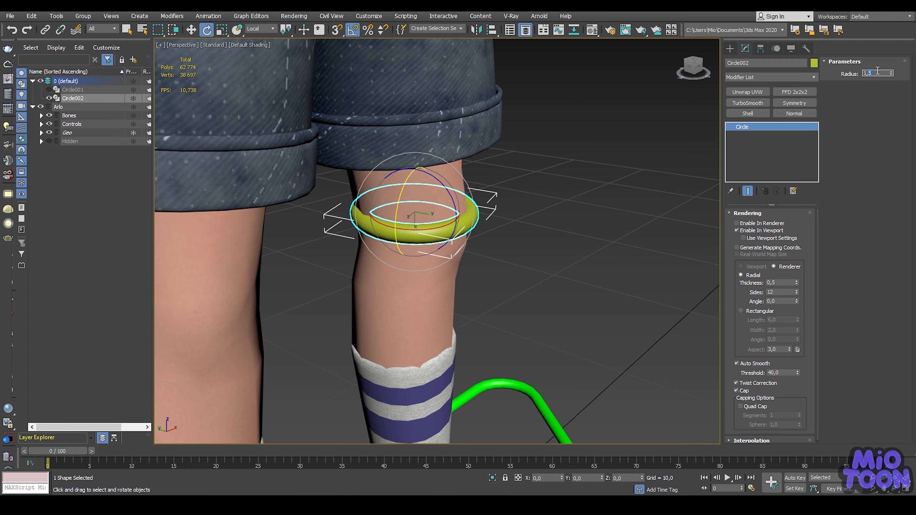
{"action": "type", "text": "1,65"}
{"action": "key", "text": "Return"}
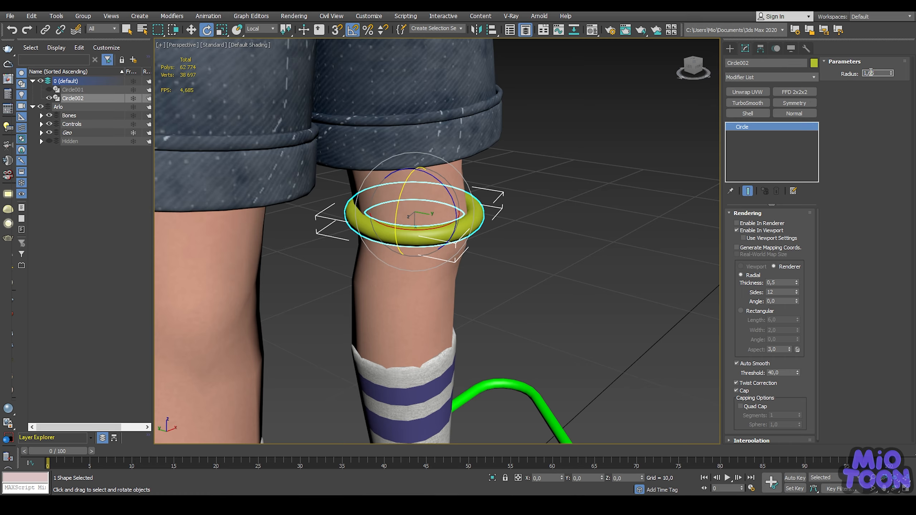
{"action": "type", "text": "1,75"}
{"action": "key", "text": "Return"}
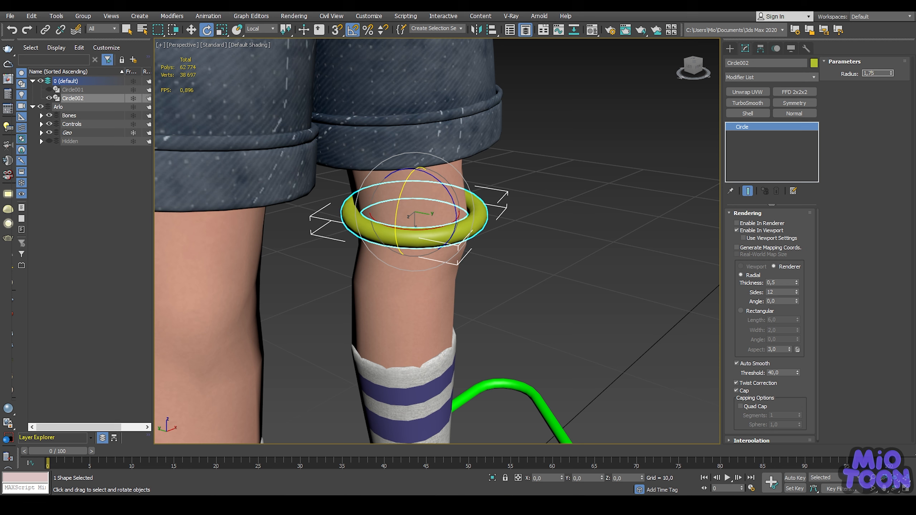
Step: Unfreeze the Geo layer and apply a TurboSmooth modifier to the Arlo_body mesh
{"action": "middle_click_drag", "start_coordinate": [493, 140], "coordinate": [377, 147], "text": "alt"}
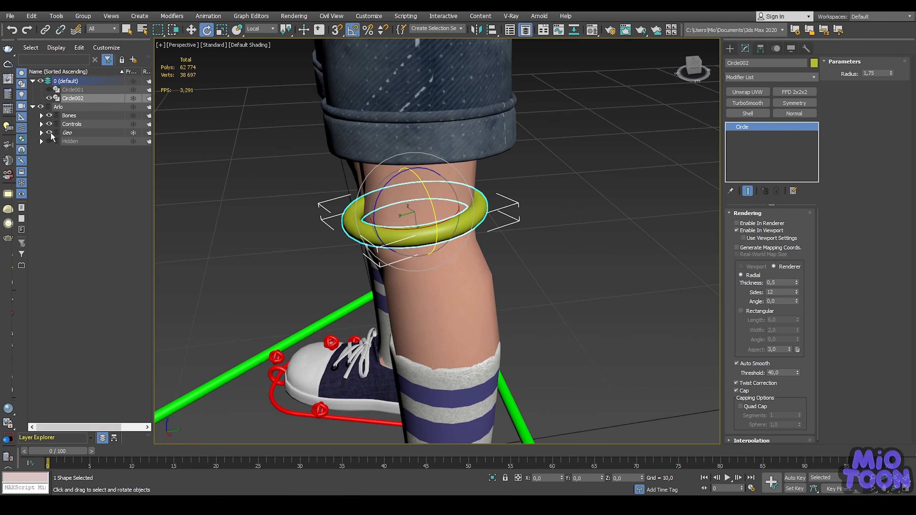
{"action": "left_click", "coordinate": [454, 282]}
{"action": "left_click", "coordinate": [747, 103]}
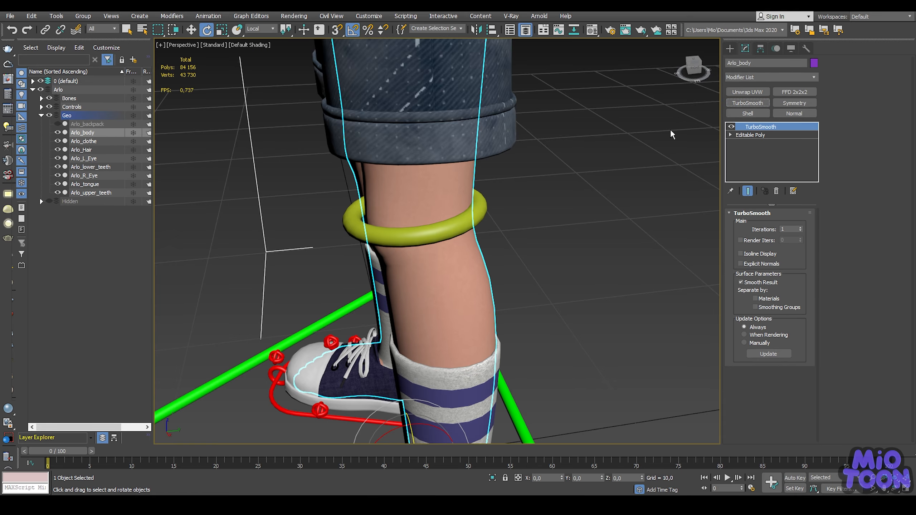
Step: Shift only the ring's geometry along its local Y axis to centre it around the left knee, keeping the pivot in place
{"action": "middle_click_drag", "start_coordinate": [546, 179], "coordinate": [512, 170], "text": "alt"}
{"action": "left_click", "coordinate": [493, 212]}
{"action": "key", "text": "w"}
{"action": "left_click", "coordinate": [260, 29]}
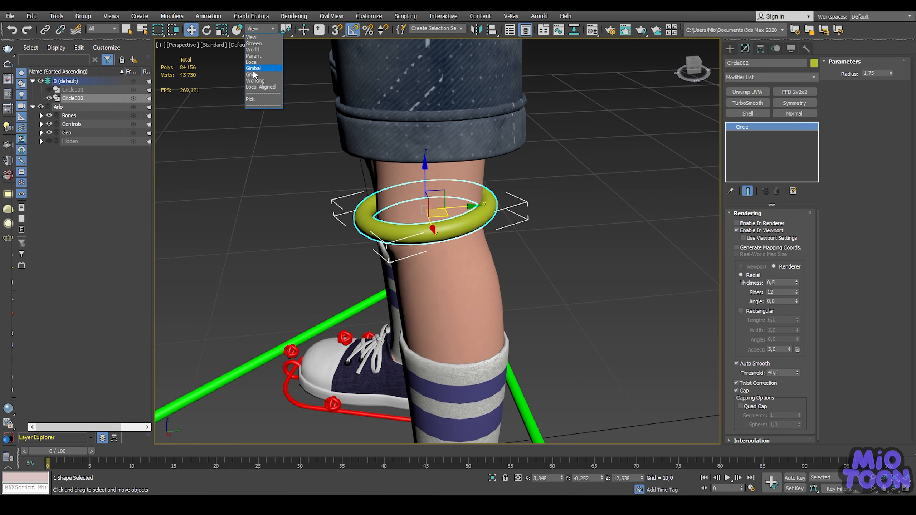
{"action": "left_click", "coordinate": [253, 62]}
{"action": "left_click", "coordinate": [760, 48]}
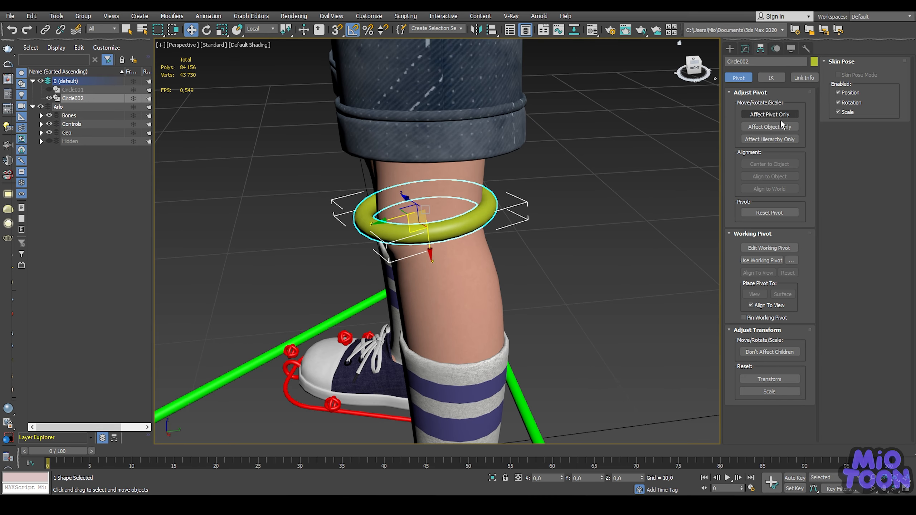
{"action": "left_click", "coordinate": [769, 127]}
{"action": "scroll", "coordinate": [390, 218], "scroll_direction": "up", "scroll_amount": 2}
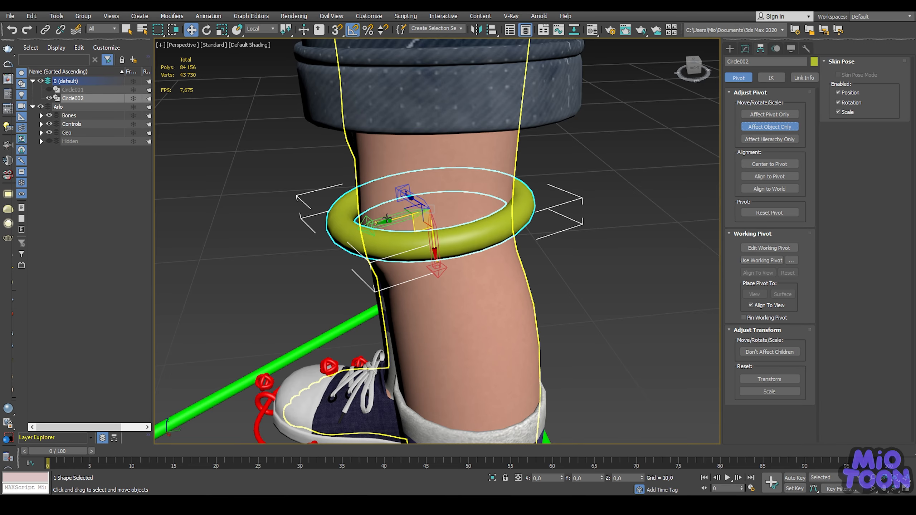
{"action": "left_click_drag", "start_coordinate": [390, 219], "coordinate": [408, 190]}
Step: Try rotating only the ring's geometry 5° about its local Z axis, and undo the rotation
{"action": "middle_click_drag", "start_coordinate": [408, 190], "coordinate": [417, 154], "text": "alt"}
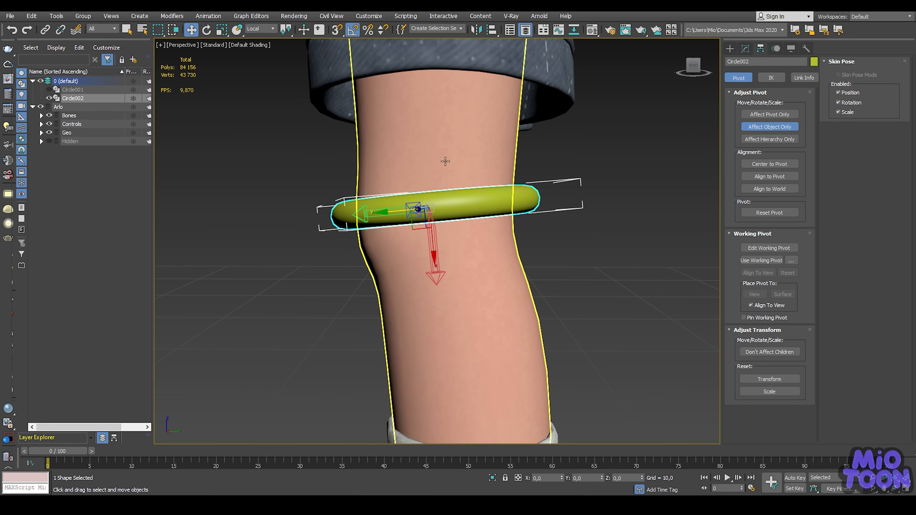
{"action": "key", "text": "e"}
{"action": "middle_click_drag", "start_coordinate": [457, 185], "coordinate": [452, 125], "text": "alt"}
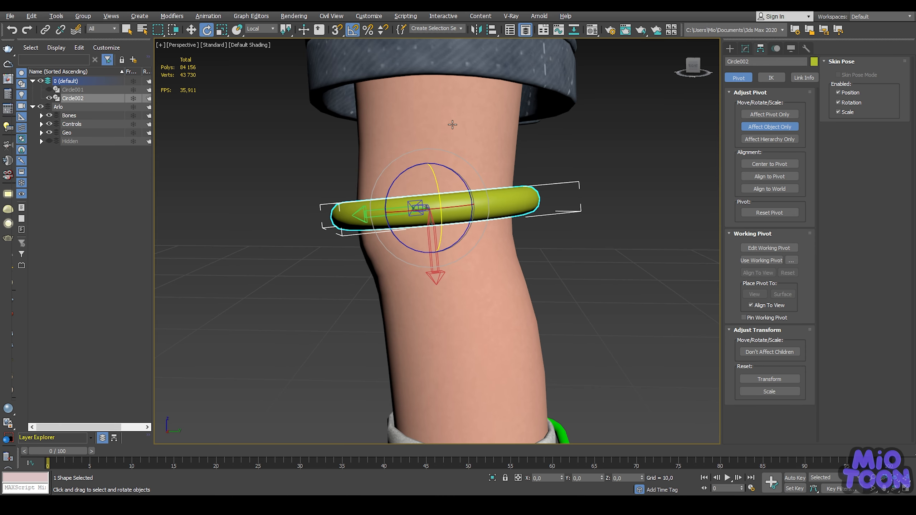
{"action": "left_click_drag", "start_coordinate": [457, 174], "coordinate": [457, 174]}
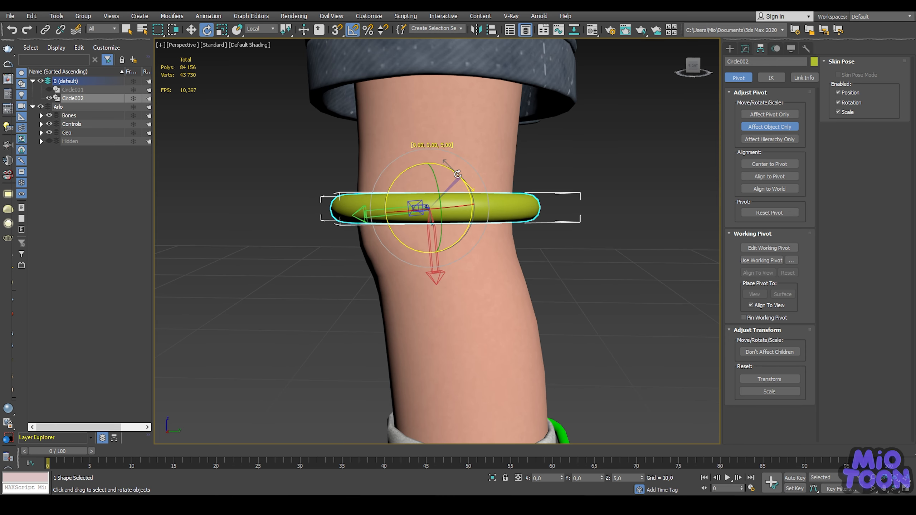
{"action": "key", "text": "ctrl+z"}
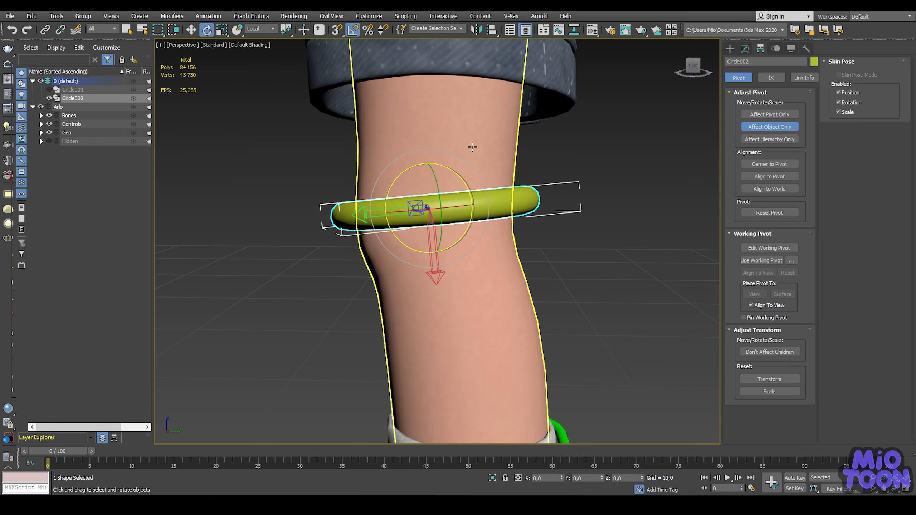
Step: Change the knee ring's object colour to the custom blue and deselect it
{"action": "scroll", "coordinate": [472, 147], "scroll_direction": "down", "scroll_amount": 5}
{"action": "middle_click_drag", "start_coordinate": [472, 147], "coordinate": [563, 146], "text": "alt"}
{"action": "scroll", "coordinate": [563, 145], "scroll_direction": "up", "scroll_amount": 2}
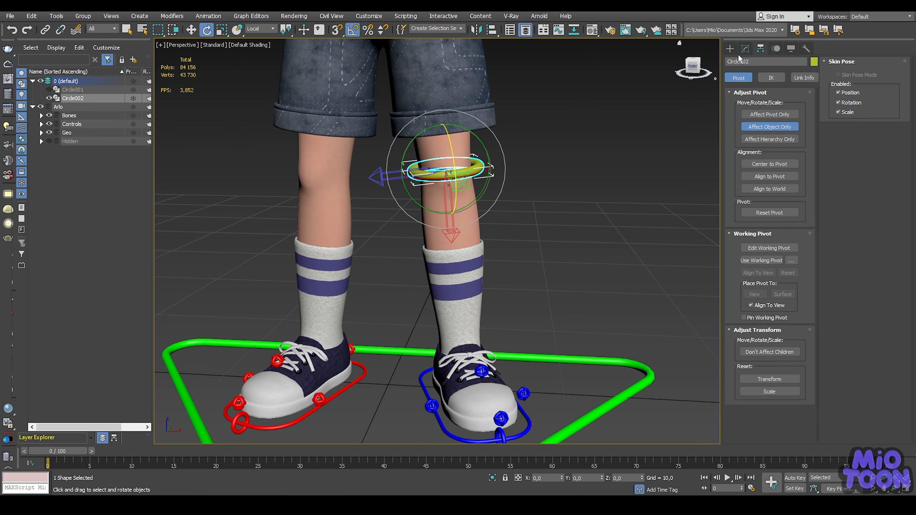
{"action": "left_click", "coordinate": [745, 48]}
{"action": "left_click", "coordinate": [815, 65]}
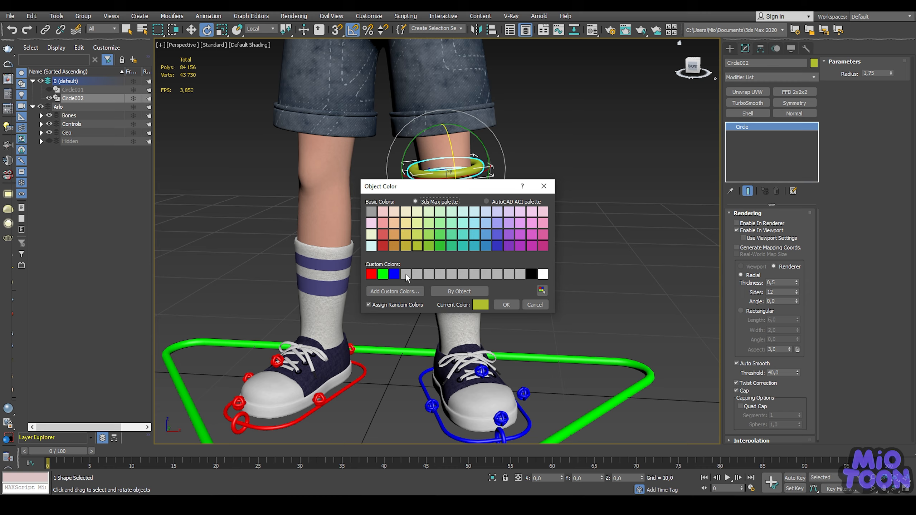
{"action": "left_click", "coordinate": [394, 274]}
{"action": "left_click", "coordinate": [506, 305]}
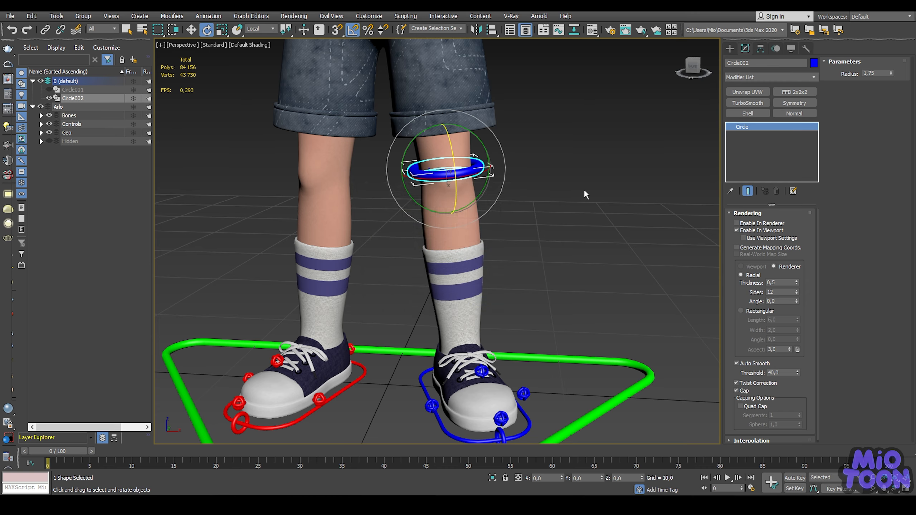
{"action": "left_click", "coordinate": [584, 189]}
Step: Clone the blue knee ring as a copy and place the copy beside the left lower leg
{"action": "scroll", "coordinate": [587, 151], "scroll_direction": "down", "scroll_amount": 3}
{"action": "scroll", "coordinate": [586, 151], "scroll_direction": "up", "scroll_amount": 3}
{"action": "mouse_move", "coordinate": [586, 152]}
{"action": "middle_mouse_down"}
{"action": "mouse_move", "coordinate": [556, 231]}
{"action": "mouse_move", "coordinate": [575, 165]}
{"action": "middle_mouse_up"}
{"action": "scroll", "coordinate": [506, 182], "scroll_direction": "up", "scroll_amount": 3}
{"action": "left_click", "coordinate": [514, 176]}
{"action": "scroll", "coordinate": [509, 177], "scroll_direction": "up", "scroll_amount": 4}
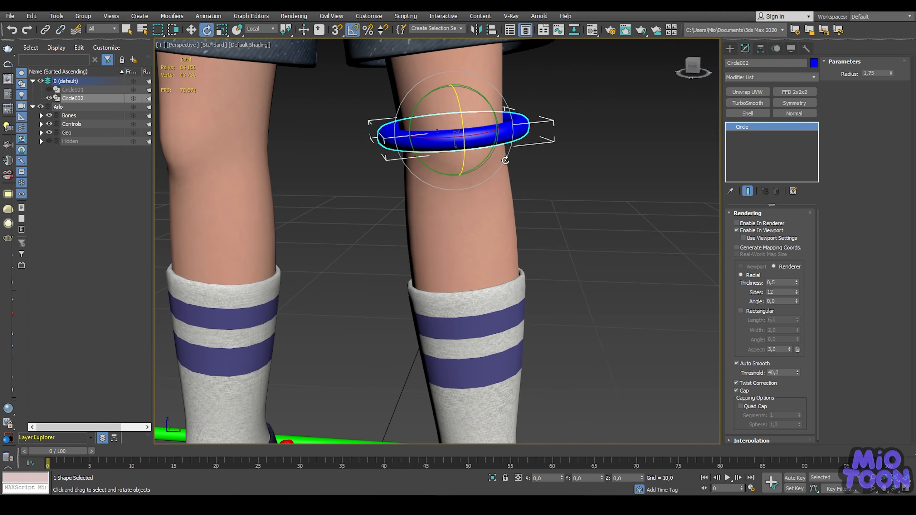
{"action": "key", "text": "w"}
{"action": "scroll", "coordinate": [446, 116], "scroll_direction": "up", "scroll_amount": 2}
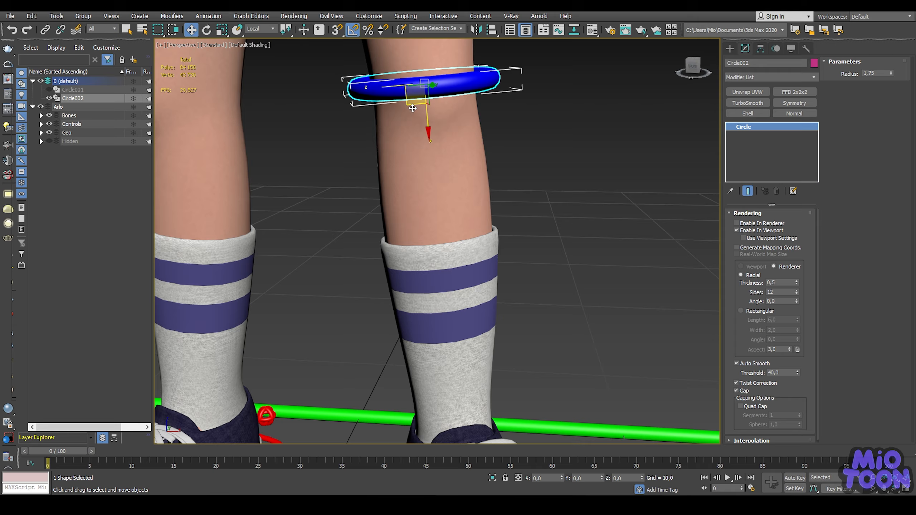
{"action": "left_click_drag", "start_coordinate": [412, 109], "coordinate": [591, 272], "text": "shift"}
{"action": "left_click", "coordinate": [463, 293]}
{"action": "mouse_move", "coordinate": [488, 223]}
{"action": "middle_mouse_down"}
{"action": "mouse_move", "coordinate": [497, 105]}
{"action": "mouse_move", "coordinate": [450, 106]}
{"action": "middle_mouse_up"}
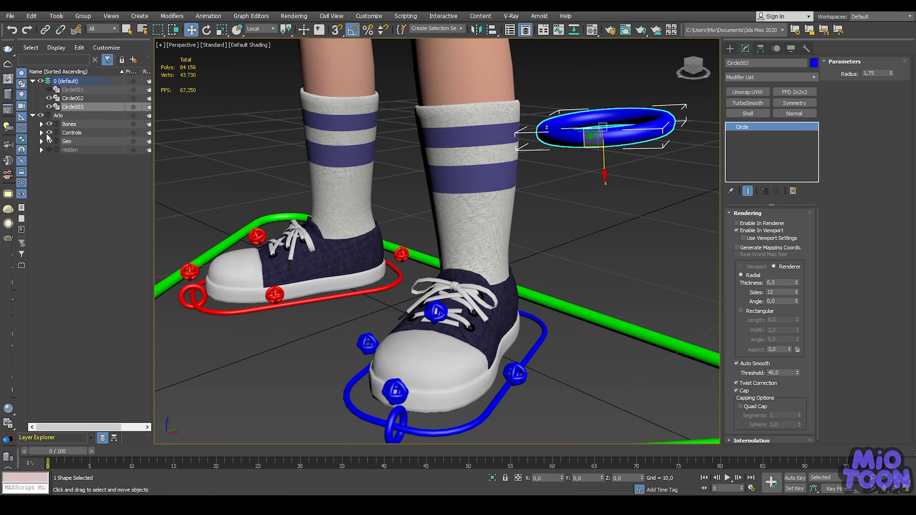
Step: Hide the IK_controls layer and make the Hidden layer visible
{"action": "left_click", "coordinate": [41, 133]}
{"action": "left_click", "coordinate": [58, 159]}
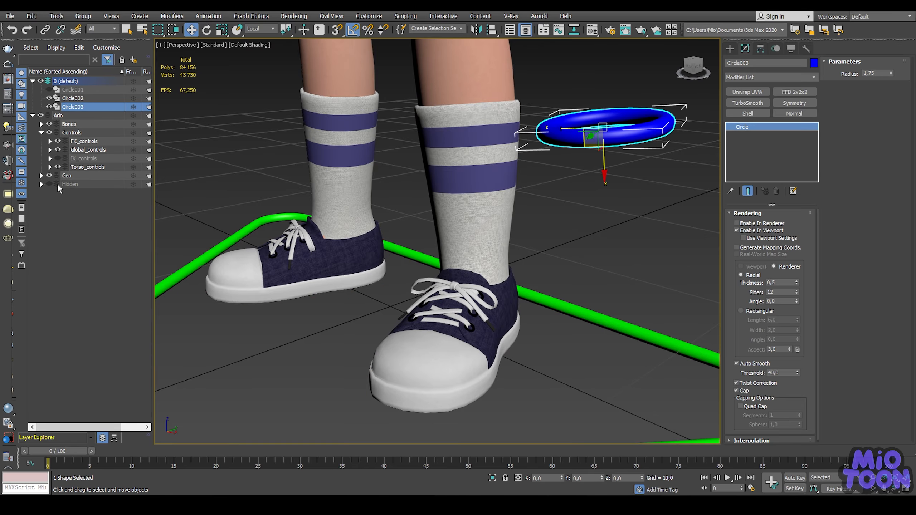
{"action": "left_click", "coordinate": [49, 183]}
Step: Align the copied ring's pivot to the left ankle bone's pivot in position and orientation, using wireframe display to pick the bone
{"action": "key", "text": "F3"}
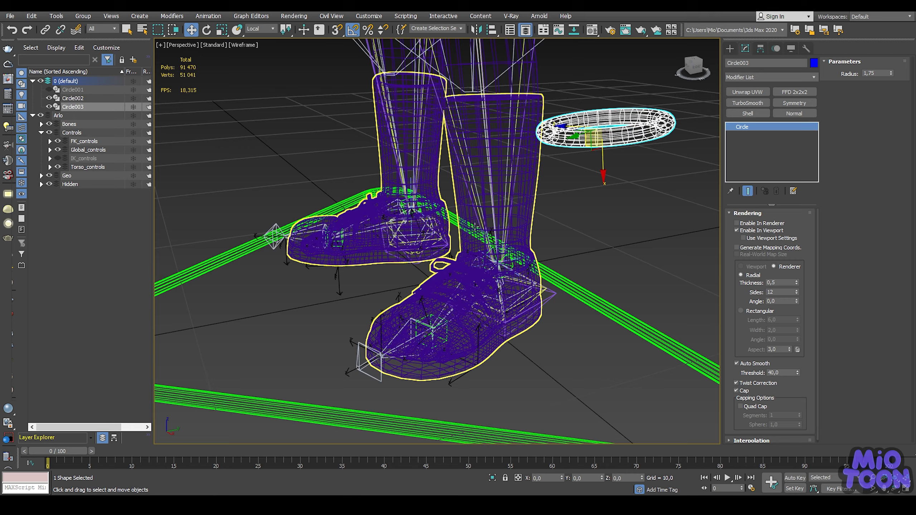
{"action": "scroll", "coordinate": [474, 228], "scroll_direction": "up", "scroll_amount": 5}
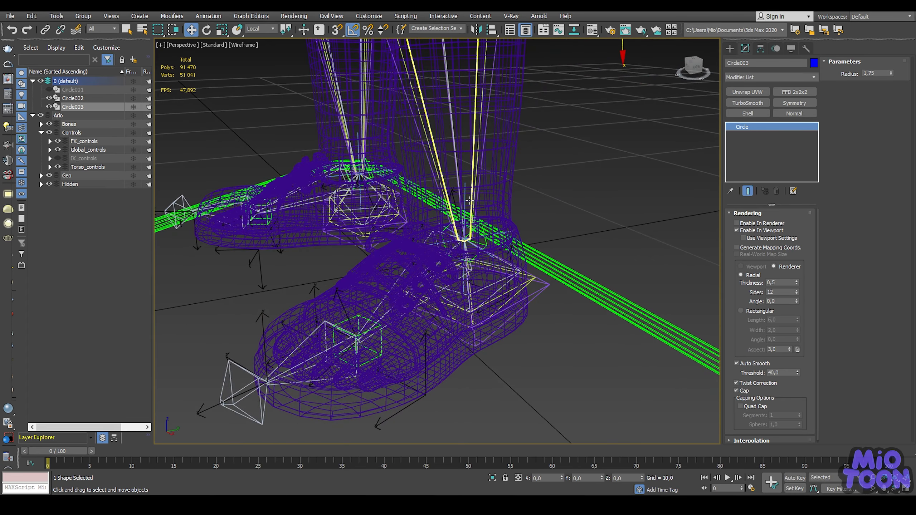
{"action": "key", "text": "alt+a"}
{"action": "scroll", "coordinate": [388, 324], "scroll_direction": "up", "scroll_amount": 3}
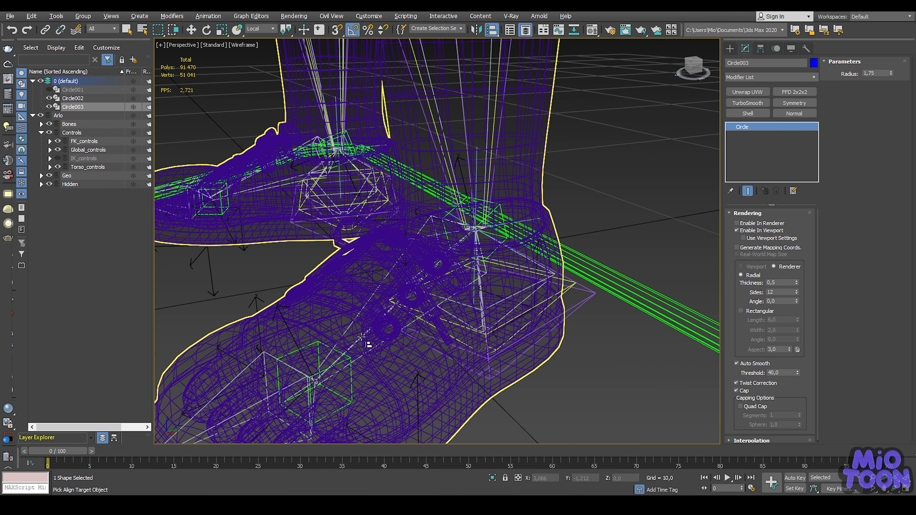
{"action": "scroll", "coordinate": [430, 223], "scroll_direction": "up", "scroll_amount": 2}
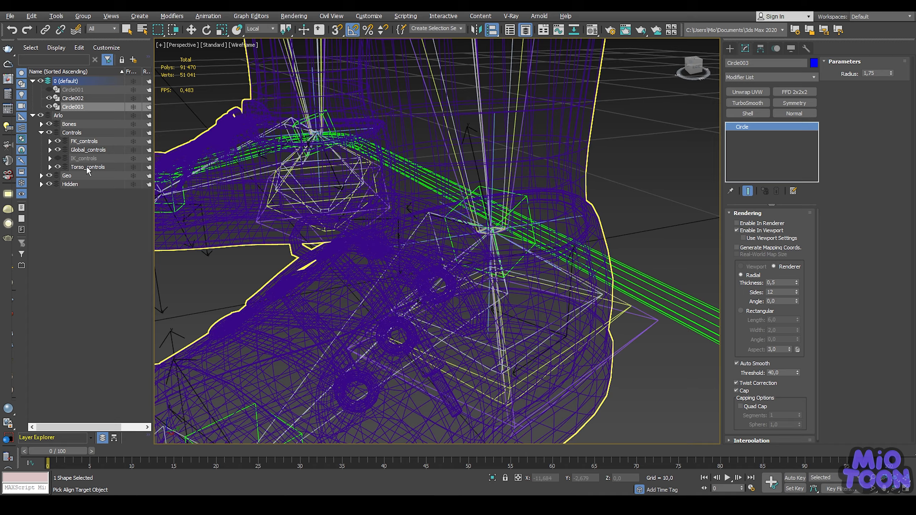
{"action": "scroll", "coordinate": [452, 219], "scroll_direction": "up", "scroll_amount": 2}
{"action": "left_click", "coordinate": [411, 243]}
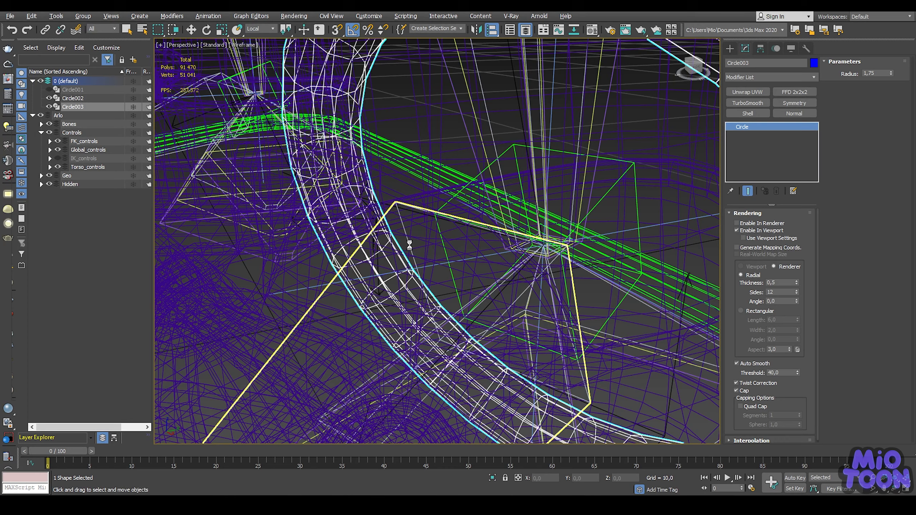
{"action": "left_click", "coordinate": [463, 331]}
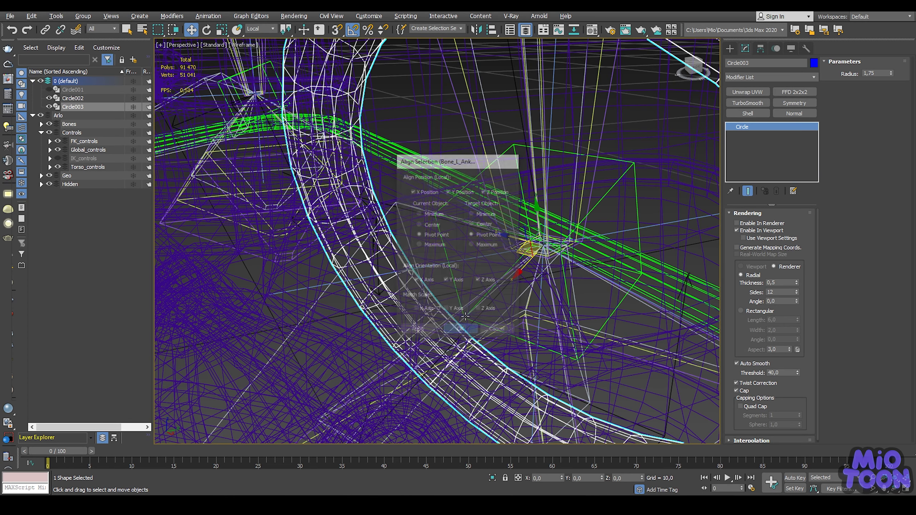
{"action": "scroll", "coordinate": [455, 267], "scroll_direction": "down", "scroll_amount": 4}
{"action": "middle_click_drag", "start_coordinate": [487, 209], "coordinate": [432, 155], "text": "alt"}
{"action": "scroll", "coordinate": [451, 180], "scroll_direction": "down", "scroll_amount": 3}
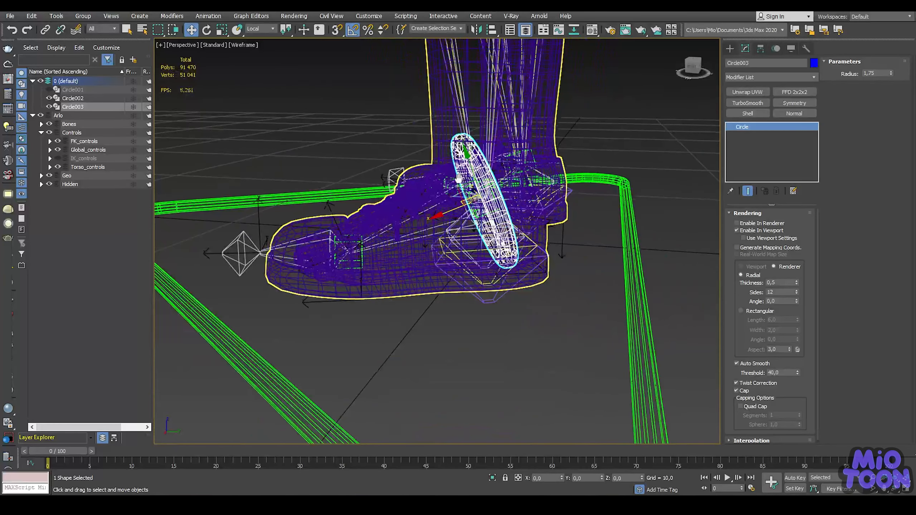
{"action": "key", "text": "F3"}
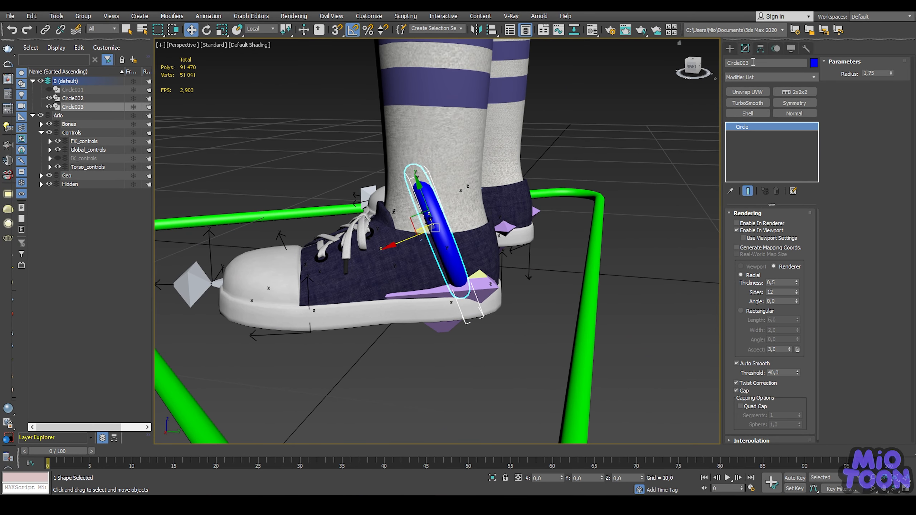
Step: Rotate only the ankle ring's geometry -70° about its local Z axis, keeping its pivot in place
{"action": "left_click", "coordinate": [760, 49]}
{"action": "left_click", "coordinate": [769, 125]}
{"action": "key", "text": "e"}
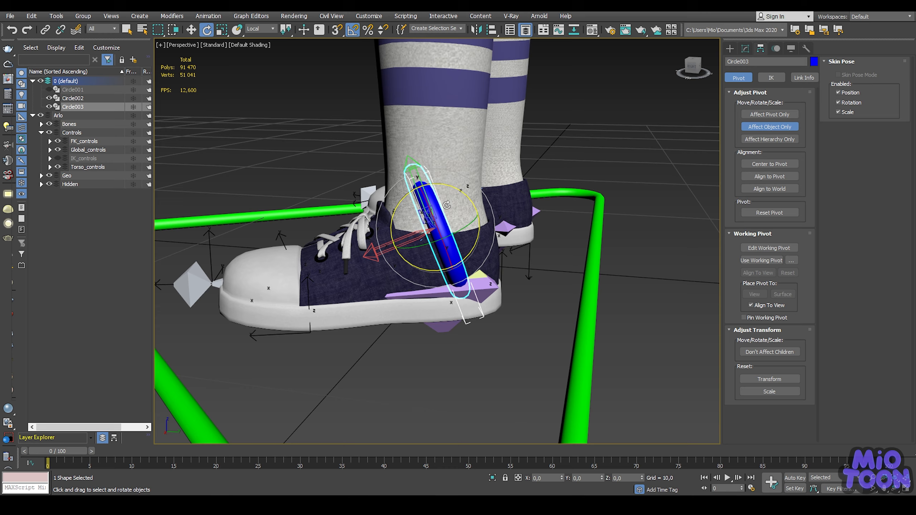
{"action": "left_click_drag", "start_coordinate": [462, 194], "coordinate": [421, 191]}
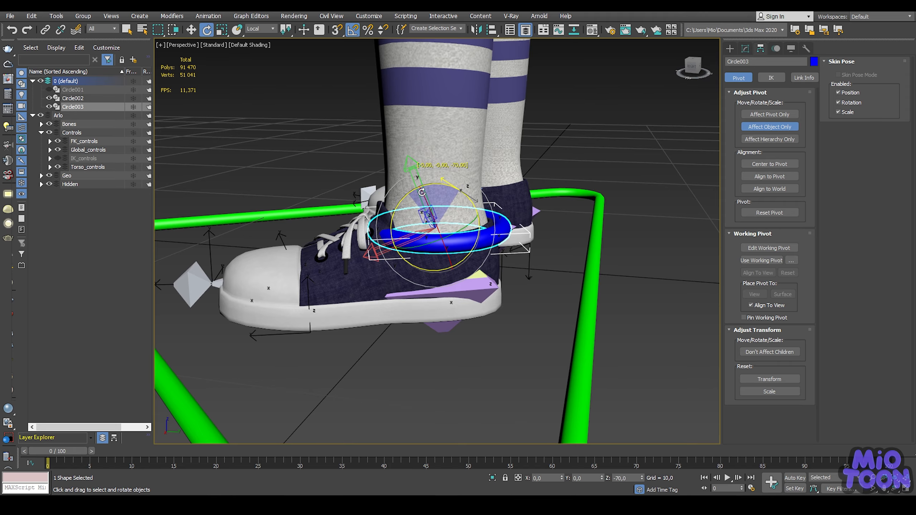
Step: Move only the ring's geometry so that it sits around the sock just above the left shoe
{"action": "key", "text": "w"}
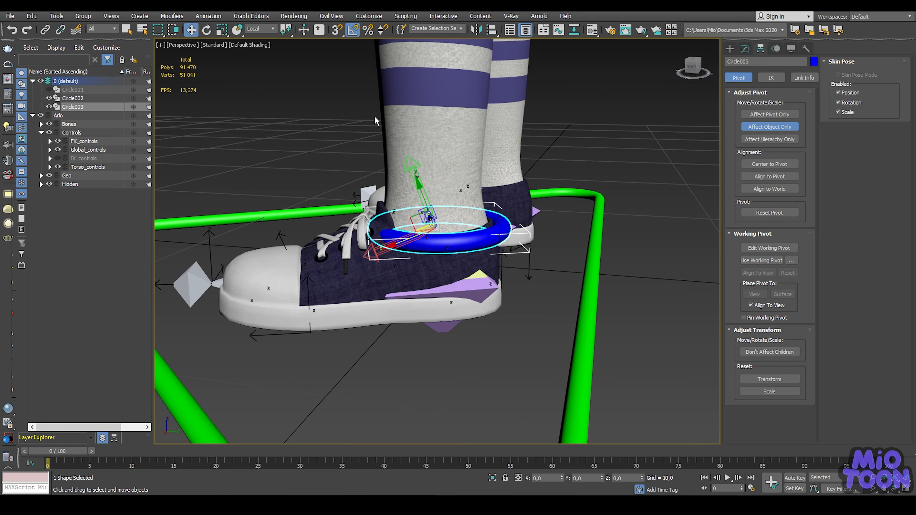
{"action": "scroll", "coordinate": [420, 169], "scroll_direction": "up", "scroll_amount": 2}
{"action": "mouse_move", "coordinate": [420, 170]}
{"action": "middle_mouse_down", "text": "alt"}
{"action": "mouse_move", "coordinate": [382, 172]}
{"action": "mouse_move", "coordinate": [427, 182]}
{"action": "middle_mouse_up", "text": "alt"}
{"action": "left_click_drag", "start_coordinate": [423, 229], "coordinate": [414, 197]}
{"action": "middle_click_drag", "start_coordinate": [414, 198], "coordinate": [496, 201], "text": "alt"}
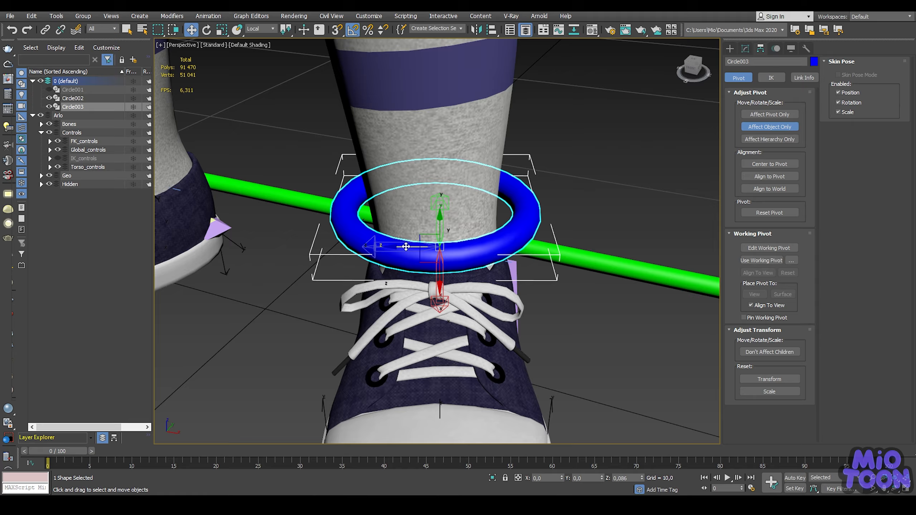
{"action": "scroll", "coordinate": [418, 224], "scroll_direction": "down", "scroll_amount": 6}
{"action": "middle_click_drag", "start_coordinate": [432, 202], "coordinate": [542, 155], "text": "alt"}
Step: Set the ankle ring's radius to 1.5 and deselect the ring
{"action": "left_click", "coordinate": [744, 49]}
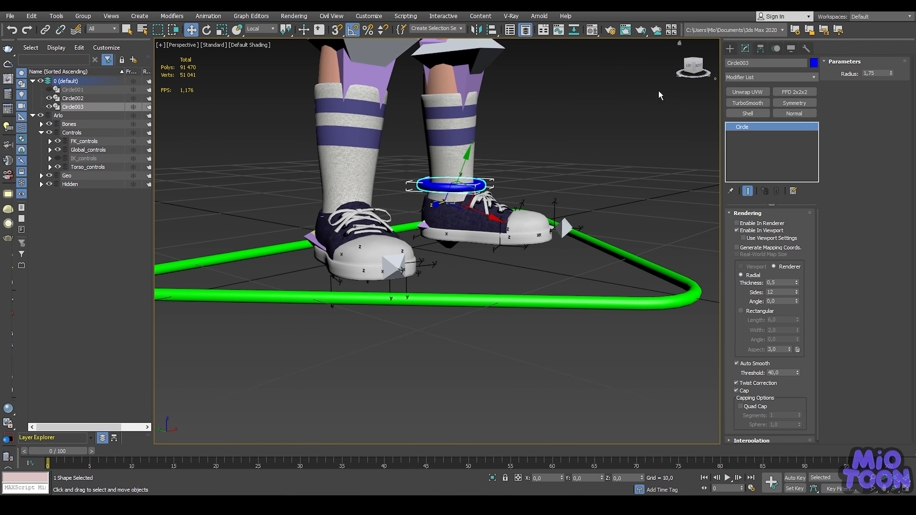
{"action": "scroll", "coordinate": [519, 167], "scroll_direction": "up", "scroll_amount": 5}
{"action": "middle_click_drag", "start_coordinate": [526, 172], "coordinate": [457, 191], "text": "alt"}
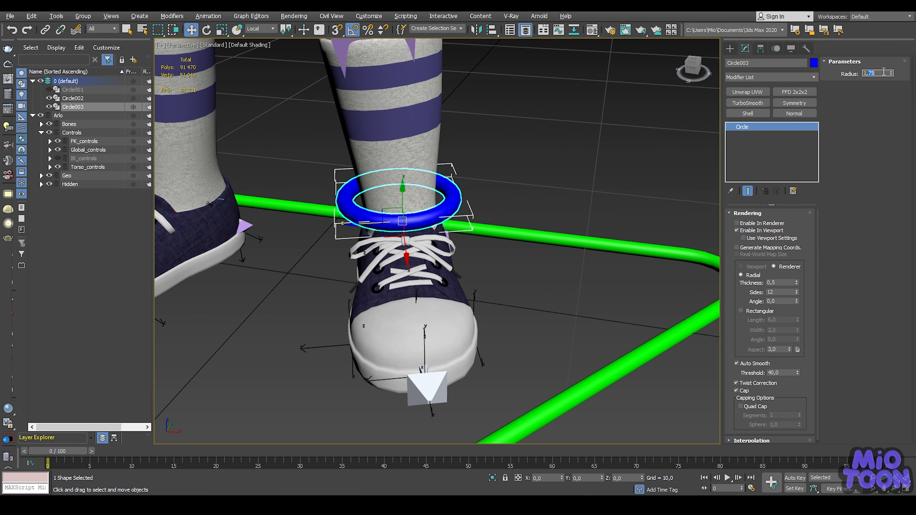
{"action": "key", "text": "Return"}
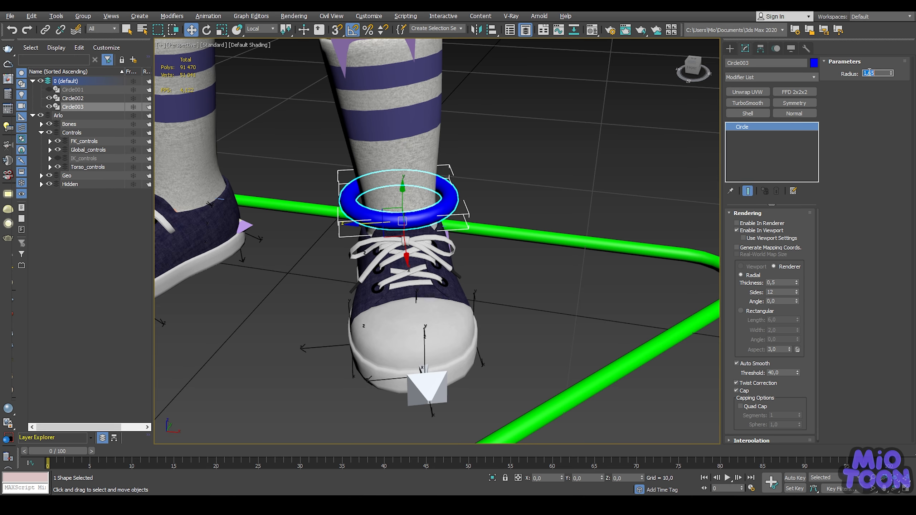
{"action": "type", "text": "1,55"}
{"action": "key", "text": "Return"}
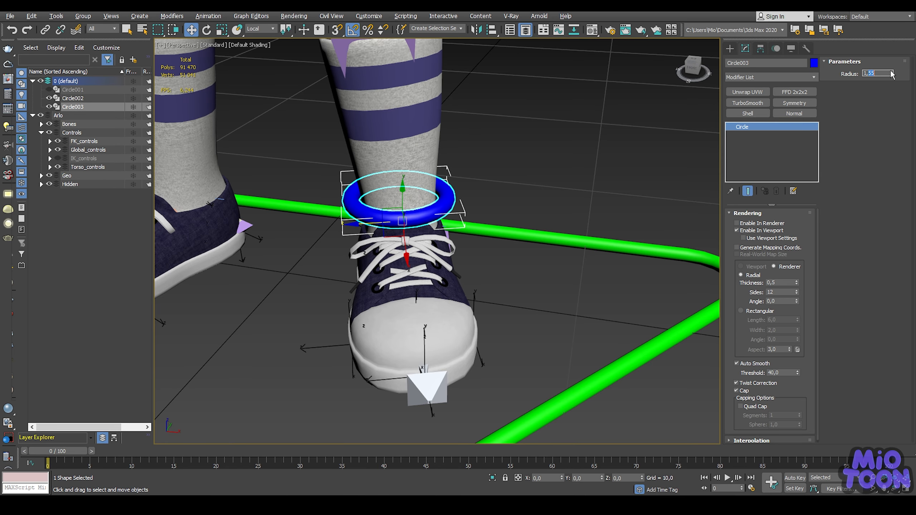
{"action": "type", "text": "1,5"}
{"action": "key", "text": "Return"}
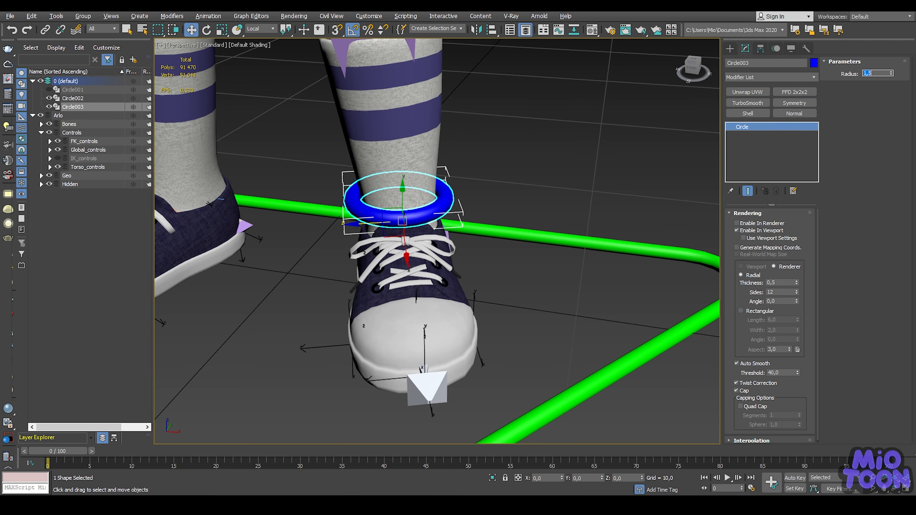
{"action": "left_click", "coordinate": [535, 124]}
Step: Hide the Hidden layer and check how the two blue rings fit the left leg
{"action": "scroll", "coordinate": [518, 123], "scroll_direction": "down", "scroll_amount": 7}
{"action": "middle_click_drag", "start_coordinate": [519, 123], "coordinate": [488, 177]}
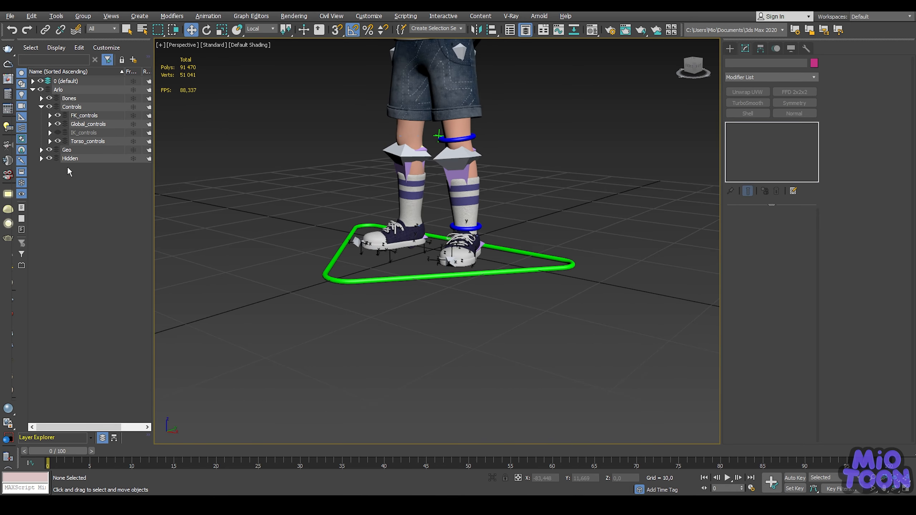
{"action": "left_click", "coordinate": [49, 158]}
{"action": "middle_click_drag", "start_coordinate": [334, 133], "coordinate": [286, 178], "text": "alt"}
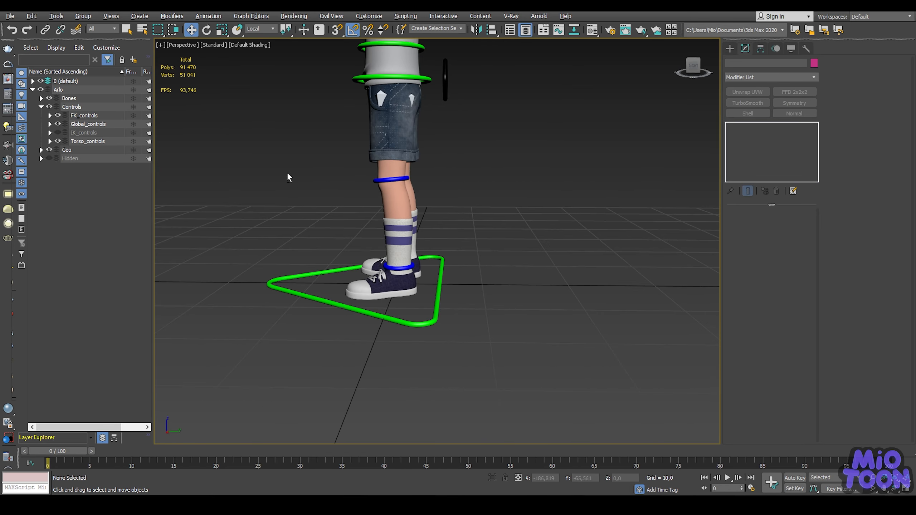
{"action": "scroll", "coordinate": [404, 254], "scroll_direction": "up", "scroll_amount": 5}
{"action": "scroll", "coordinate": [404, 254], "scroll_direction": "up", "scroll_amount": 4}
{"action": "middle_click_drag", "start_coordinate": [403, 254], "coordinate": [523, 215]}
{"action": "scroll", "coordinate": [518, 161], "scroll_direction": "down", "scroll_amount": 7}
{"action": "scroll", "coordinate": [477, 200], "scroll_direction": "up", "scroll_amount": 4}
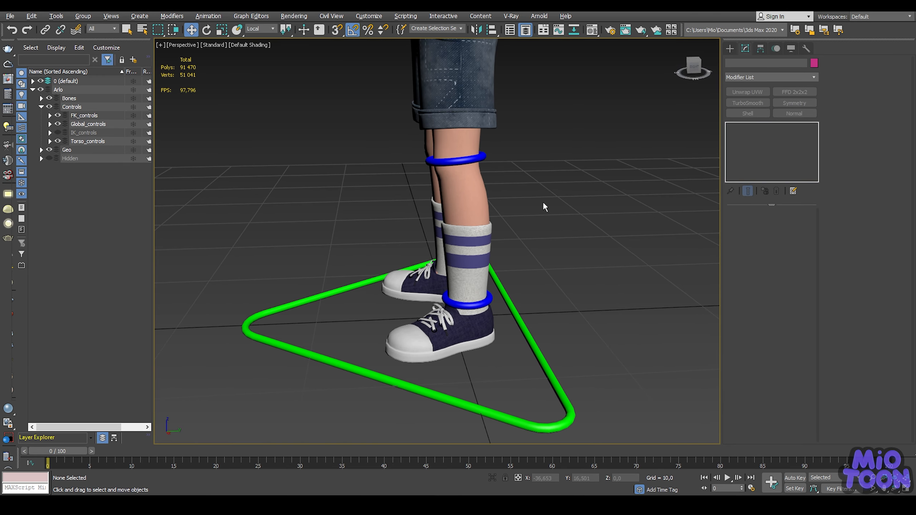
Step: Switch to a maximized Left view of the character and hide the Controls layer
{"action": "key", "text": "alt+w"}
{"action": "key", "text": "alt+w"}
{"action": "scroll", "coordinate": [455, 186], "scroll_direction": "down", "scroll_amount": 8}
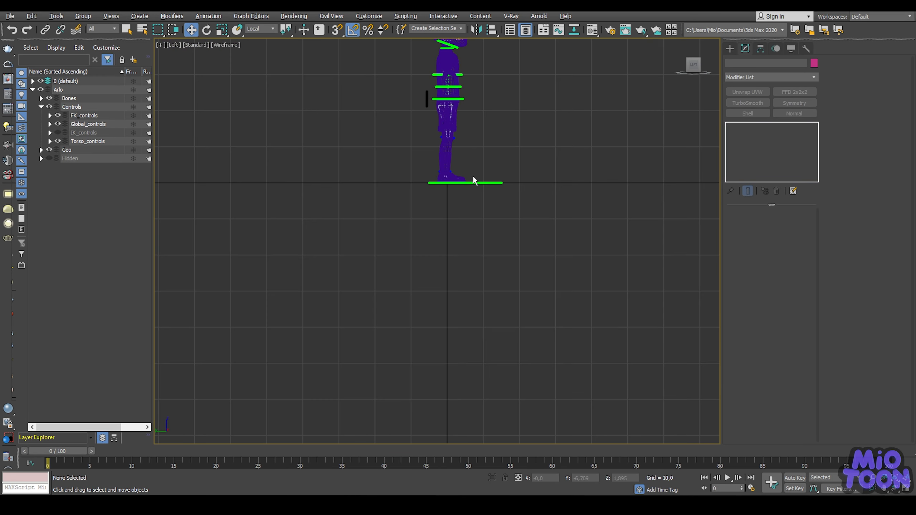
{"action": "scroll", "coordinate": [472, 176], "scroll_direction": "up", "scroll_amount": 4}
{"action": "scroll", "coordinate": [464, 214], "scroll_direction": "up", "scroll_amount": 2}
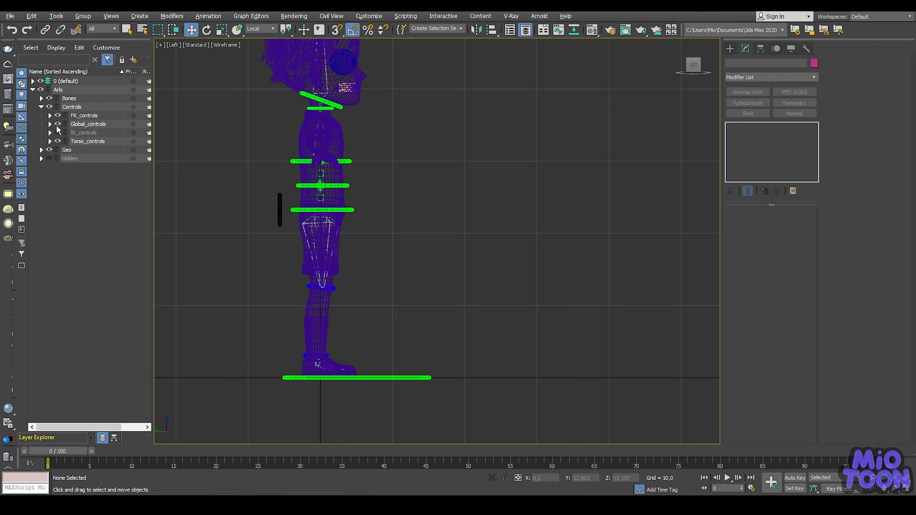
{"action": "left_click", "coordinate": [49, 107]}
{"action": "scroll", "coordinate": [436, 170], "scroll_direction": "up", "scroll_amount": 2}
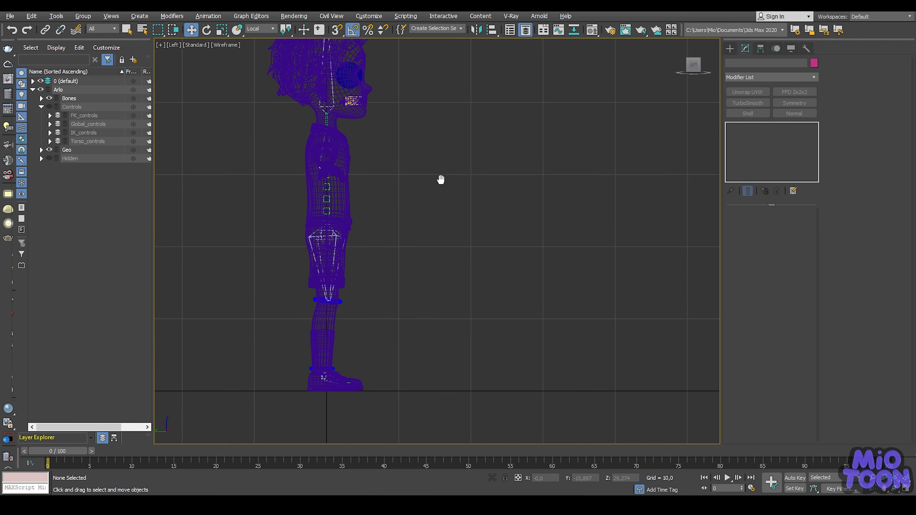
Step: Draw a closed six-point arrowhead line in front of the character, snapped to grid points, about 40 units high and 30 wide
{"action": "left_click", "coordinate": [729, 48]}
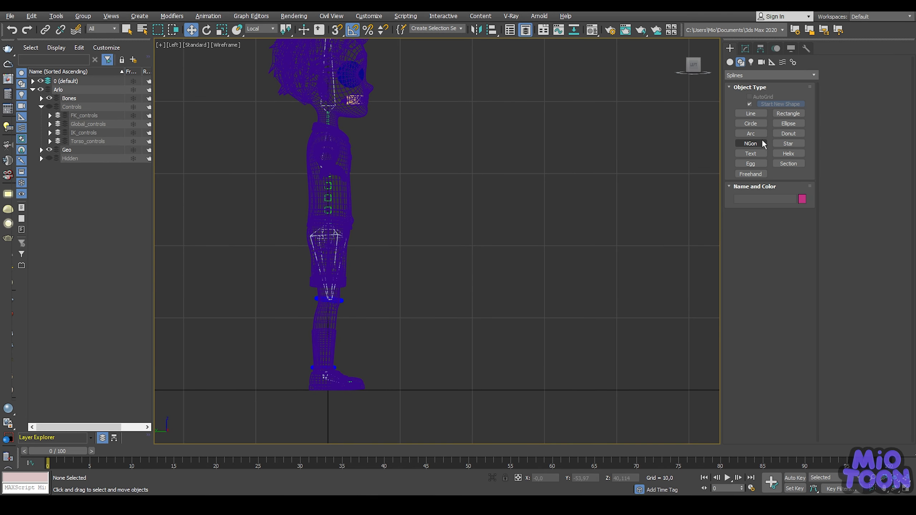
{"action": "left_click", "coordinate": [750, 114]}
{"action": "middle_click_drag", "start_coordinate": [435, 234], "coordinate": [436, 207]}
{"action": "left_click", "coordinate": [336, 30]}
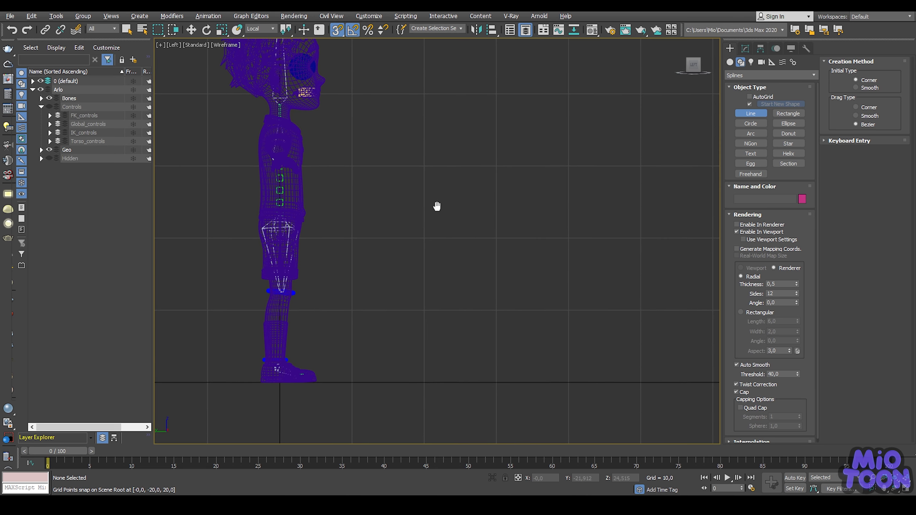
{"action": "left_click", "coordinate": [489, 98]}
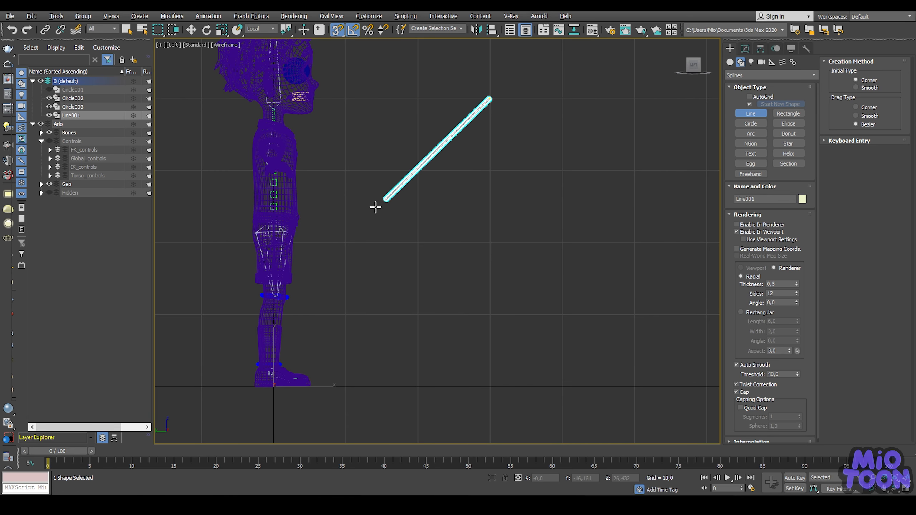
{"action": "left_click", "coordinate": [344, 243]}
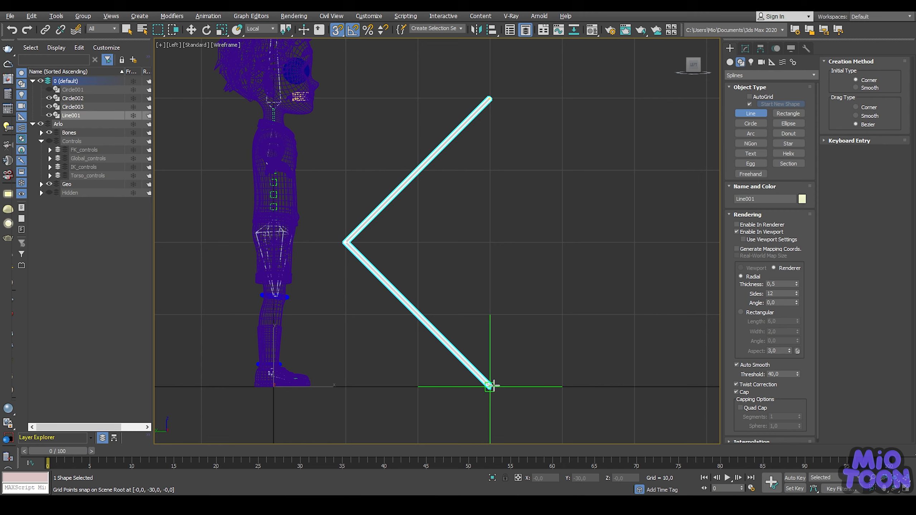
{"action": "left_click", "coordinate": [490, 315]}
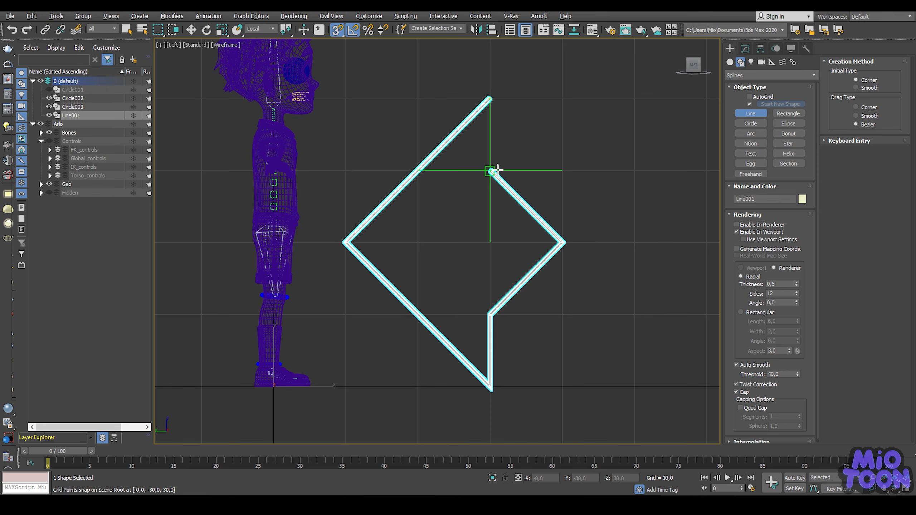
{"action": "left_click", "coordinate": [489, 170]}
{"action": "left_click", "coordinate": [490, 102]}
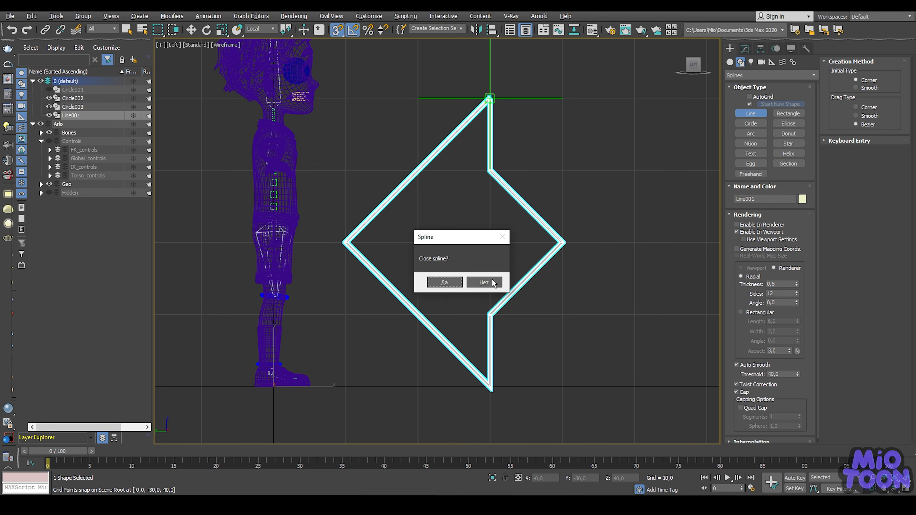
{"action": "left_click", "coordinate": [446, 282]}
{"action": "left_click", "coordinate": [745, 49]}
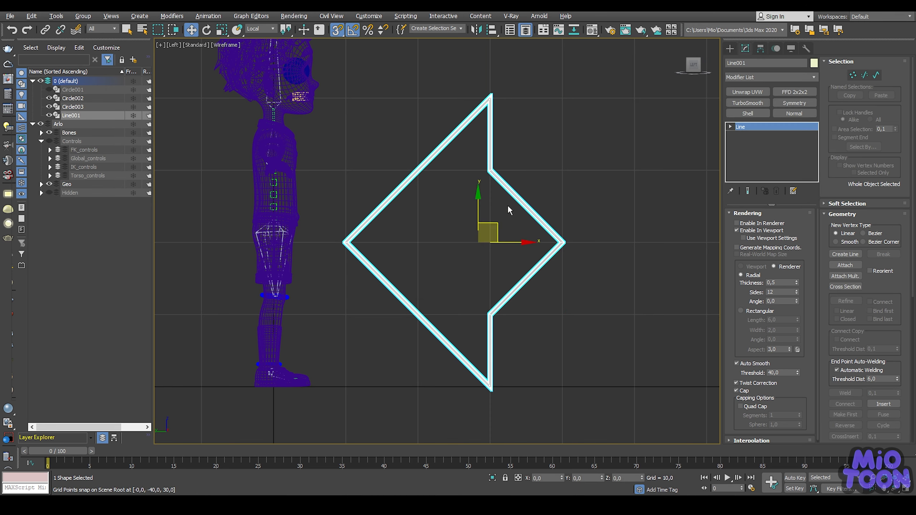
{"action": "middle_click_drag", "start_coordinate": [507, 205], "coordinate": [493, 207]}
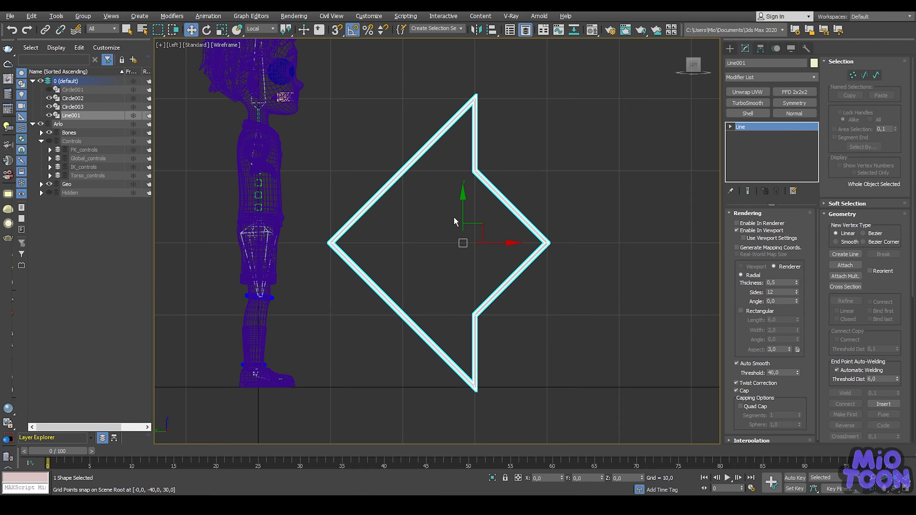
Step: Align the arrowhead line to the left thigh bone in a maximized wireframe Perspective view
{"action": "key", "text": "alt+w"}
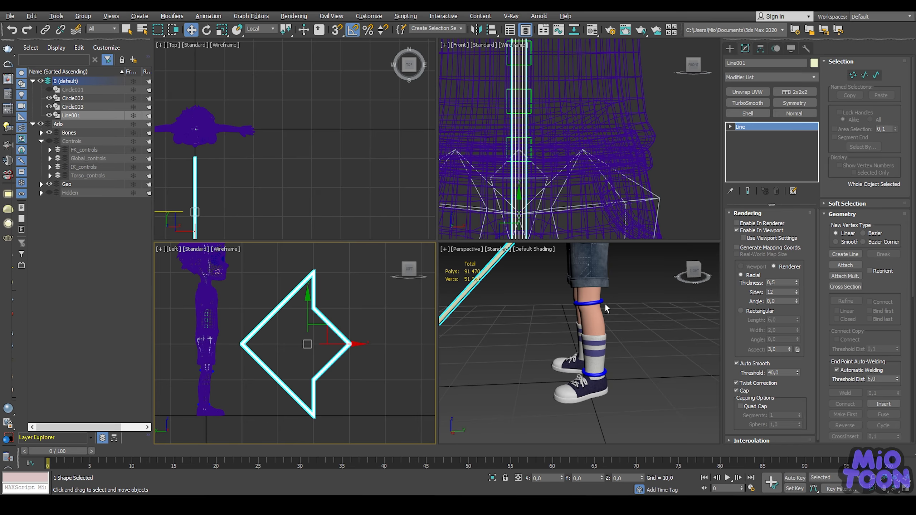
{"action": "key", "text": "alt+w"}
{"action": "scroll", "coordinate": [537, 203], "scroll_direction": "down", "scroll_amount": 5}
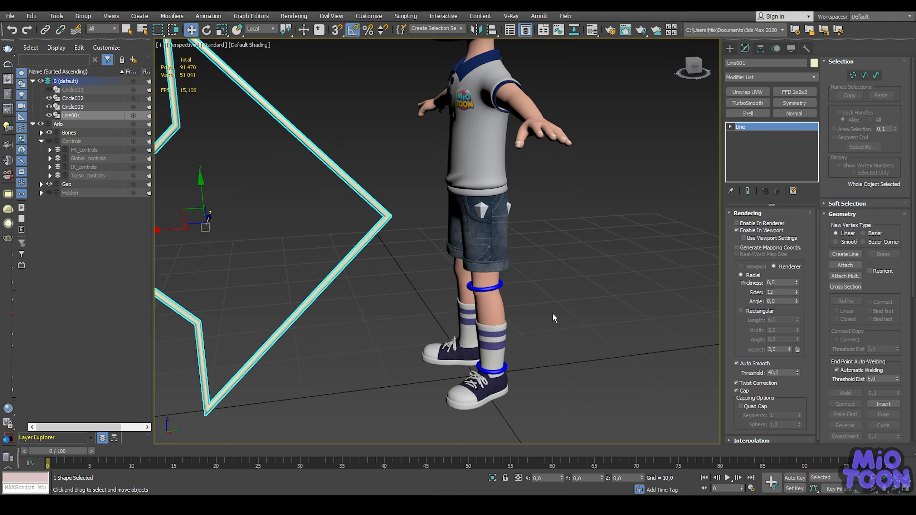
{"action": "key", "text": "F3"}
{"action": "scroll", "coordinate": [549, 303], "scroll_direction": "up", "scroll_amount": 5}
{"action": "key", "text": "alt+a"}
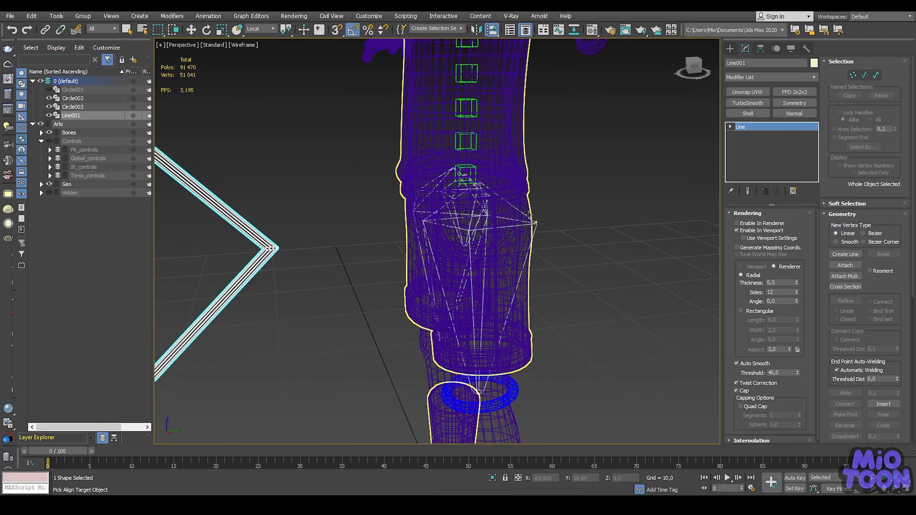
{"action": "left_click", "coordinate": [537, 223]}
{"action": "scroll", "coordinate": [444, 204], "scroll_direction": "down", "scroll_amount": 5}
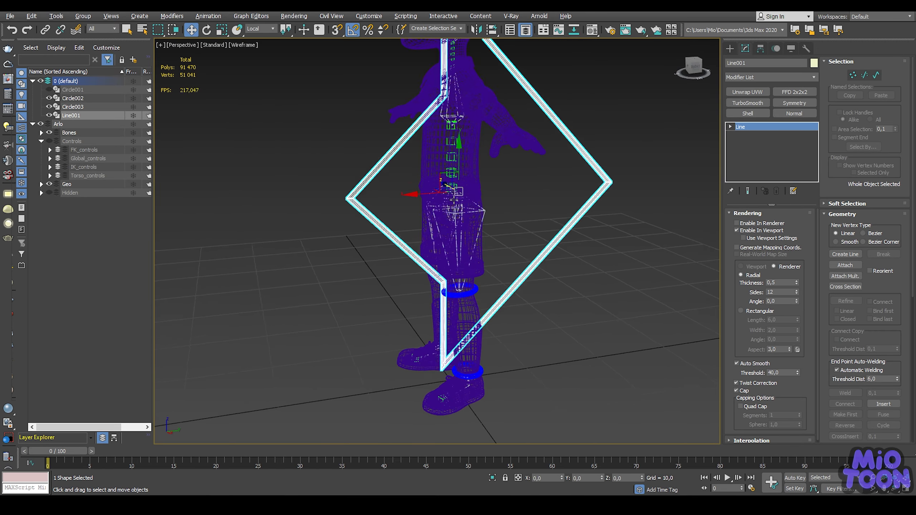
{"action": "mouse_move", "coordinate": [444, 205]}
{"action": "middle_mouse_down", "text": "alt"}
{"action": "mouse_move", "coordinate": [509, 197]}
{"action": "mouse_move", "coordinate": [449, 191]}
{"action": "middle_mouse_up", "text": "alt"}
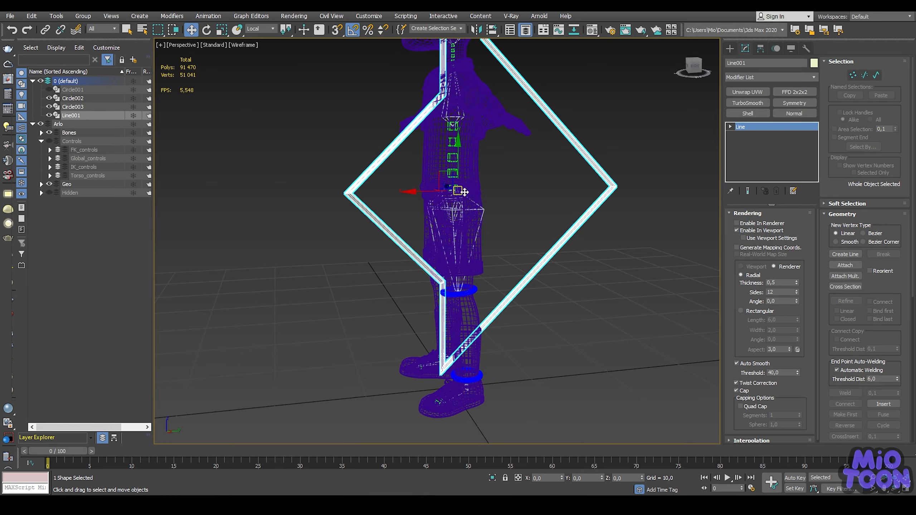
Step: Center the arrowhead line's pivot to the object and scale the shape down uniformly
{"action": "left_click", "coordinate": [760, 49]}
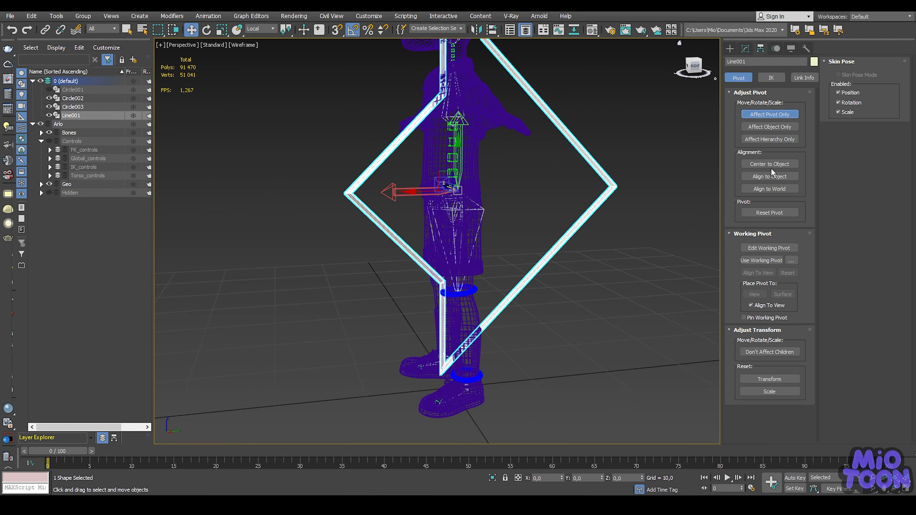
{"action": "left_click", "coordinate": [770, 165]}
{"action": "left_click", "coordinate": [745, 49]}
{"action": "middle_click_drag", "start_coordinate": [517, 191], "coordinate": [459, 197]}
{"action": "key", "text": "r"}
{"action": "left_click_drag", "start_coordinate": [428, 187], "coordinate": [432, 233]}
Step: Align the arrowhead line to the left thigh bone again and scale it uniformly down to about 5.6 percent
{"action": "scroll", "coordinate": [428, 192], "scroll_direction": "up", "scroll_amount": 5}
{"action": "key", "text": "shift+a"}
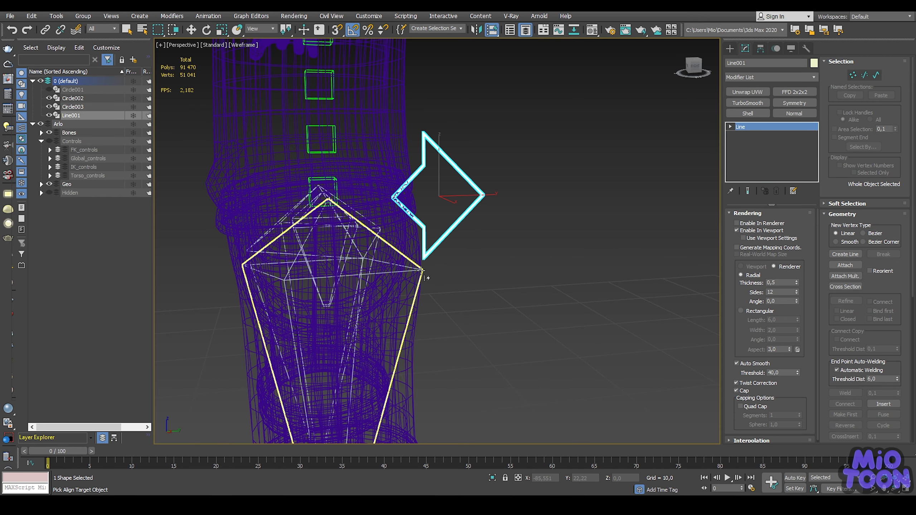
{"action": "left_click", "coordinate": [423, 269]}
{"action": "key", "text": "w"}
{"action": "middle_click_drag", "start_coordinate": [417, 208], "coordinate": [484, 190]}
{"action": "mouse_move", "coordinate": [484, 189]}
{"action": "middle_mouse_down", "text": "alt"}
{"action": "mouse_move", "coordinate": [525, 188]}
{"action": "mouse_move", "coordinate": [478, 191]}
{"action": "middle_mouse_up", "text": "alt"}
{"action": "key", "text": "r"}
{"action": "middle_click_drag", "start_coordinate": [408, 179], "coordinate": [426, 170], "text": "alt"}
{"action": "left_click_drag", "start_coordinate": [391, 176], "coordinate": [394, 207]}
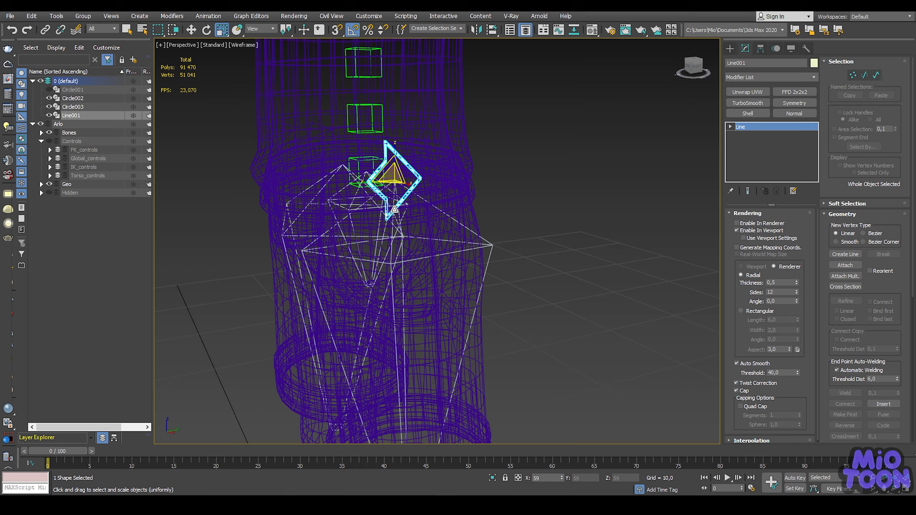
{"action": "mouse_move", "coordinate": [431, 173]}
{"action": "middle_mouse_down", "text": "alt"}
{"action": "mouse_move", "coordinate": [508, 166]}
{"action": "mouse_move", "coordinate": [447, 176]}
{"action": "middle_mouse_up", "text": "alt"}
{"action": "key", "text": "F3"}
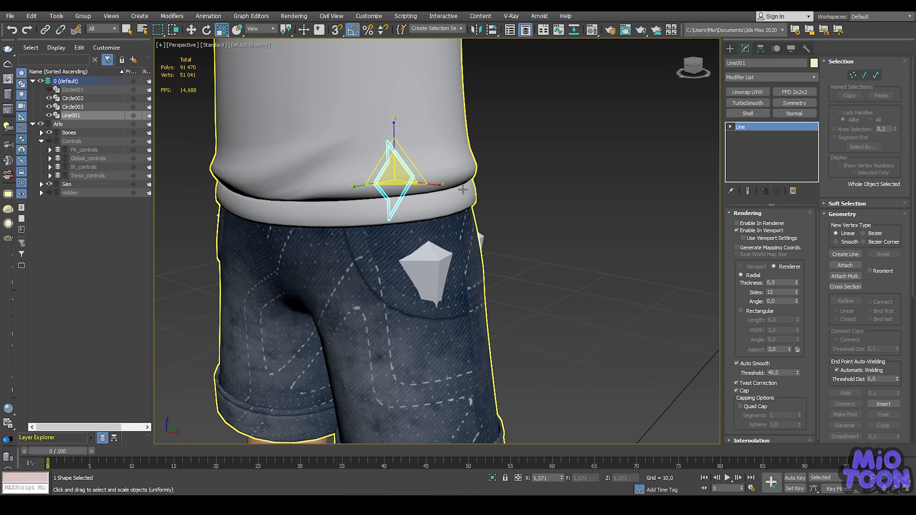
Step: Move only the arrowhead shape, without its pivot, forward and down so it sits in front of the left thigh
{"action": "scroll", "coordinate": [411, 170], "scroll_direction": "down", "scroll_amount": 4}
{"action": "middle_click_drag", "start_coordinate": [410, 169], "coordinate": [402, 169], "text": "alt"}
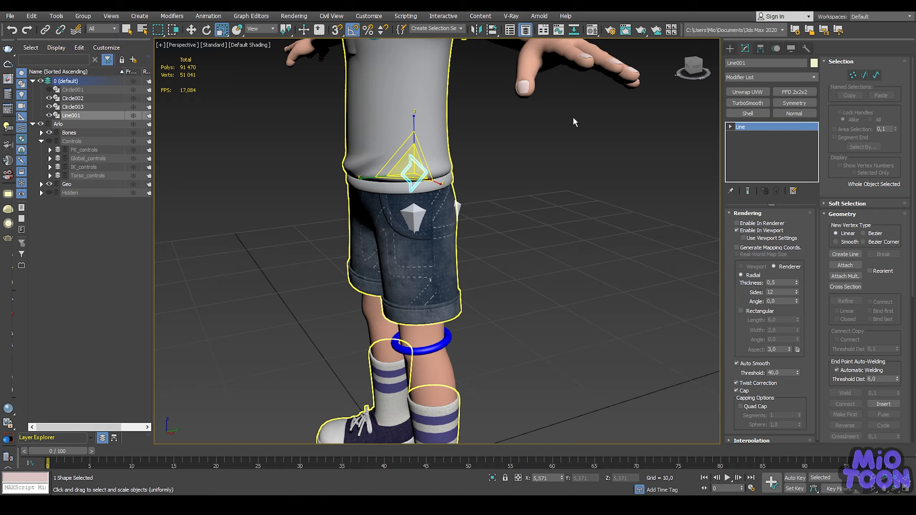
{"action": "left_click", "coordinate": [761, 48]}
{"action": "left_click", "coordinate": [778, 126]}
{"action": "key", "text": "w"}
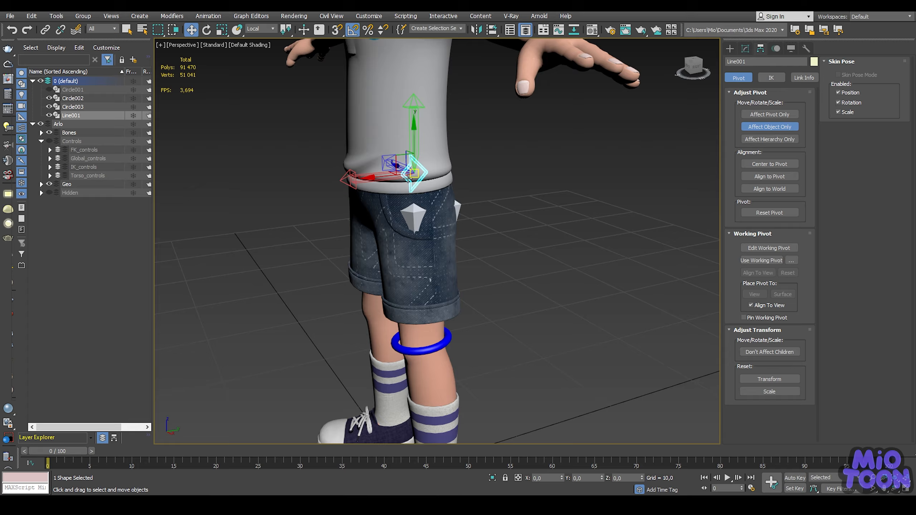
{"action": "left_click_drag", "start_coordinate": [327, 190], "coordinate": [325, 191]}
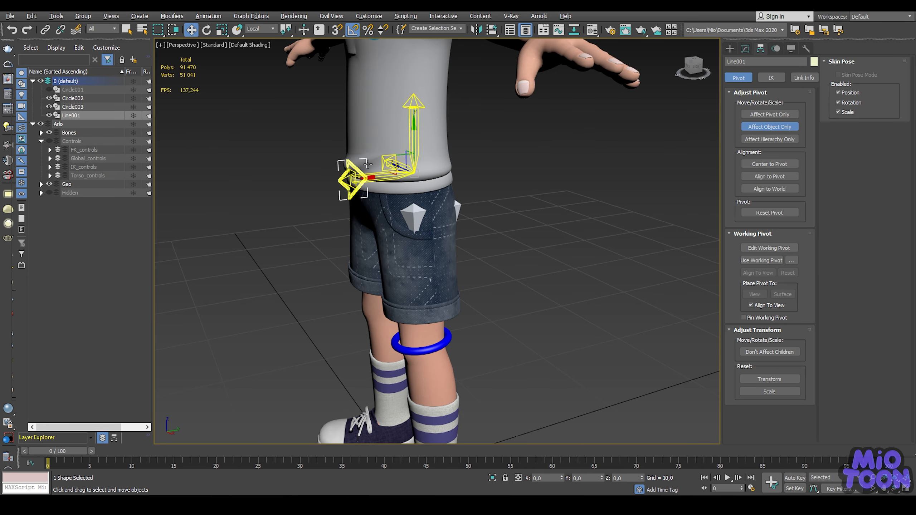
{"action": "middle_click_drag", "start_coordinate": [347, 179], "coordinate": [435, 154], "text": "alt"}
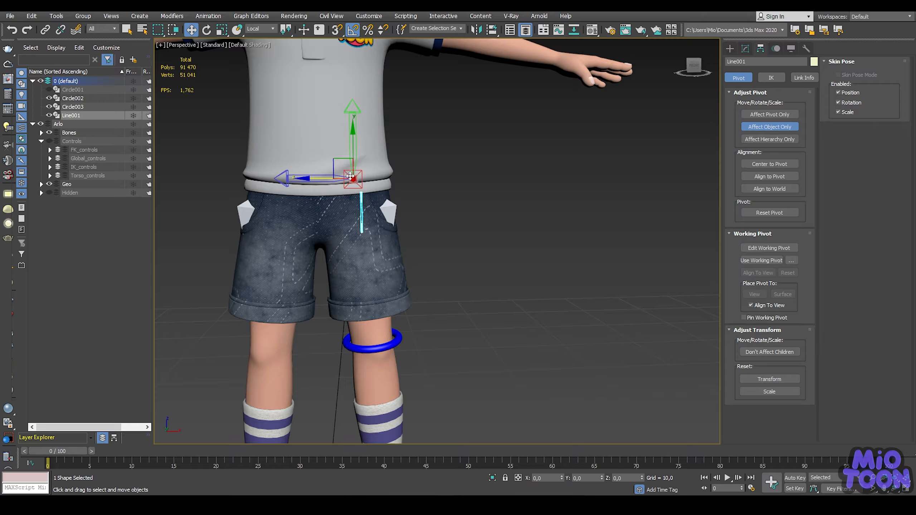
{"action": "middle_click_drag", "start_coordinate": [350, 176], "coordinate": [438, 172], "text": "alt"}
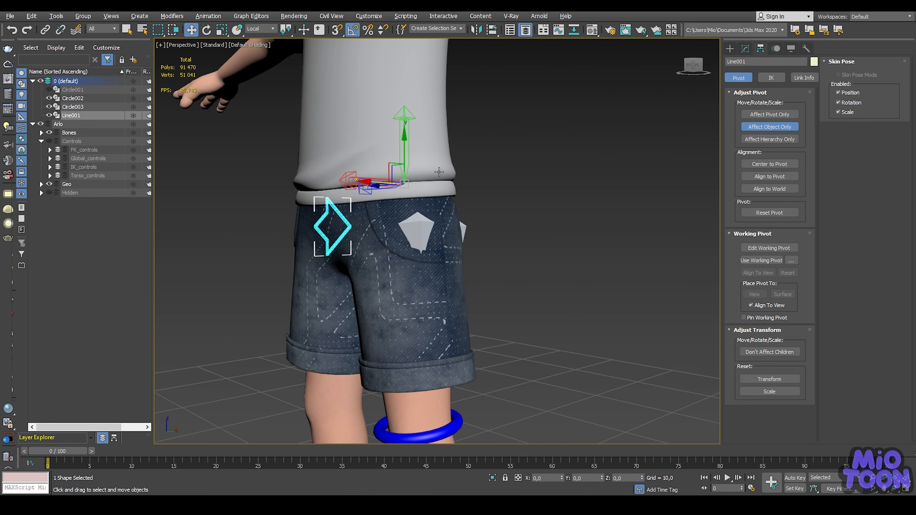
{"action": "left_click", "coordinate": [745, 49]}
Step: Clone the left thigh's arrowhead line as an instance named Line002
{"action": "scroll", "coordinate": [524, 222], "scroll_direction": "down", "scroll_amount": 5}
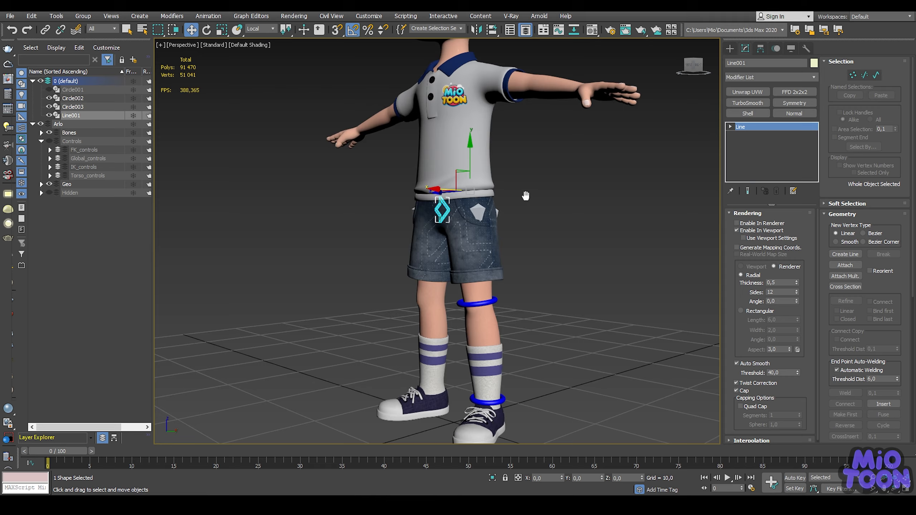
{"action": "middle_click_drag", "start_coordinate": [502, 210], "coordinate": [577, 176]}
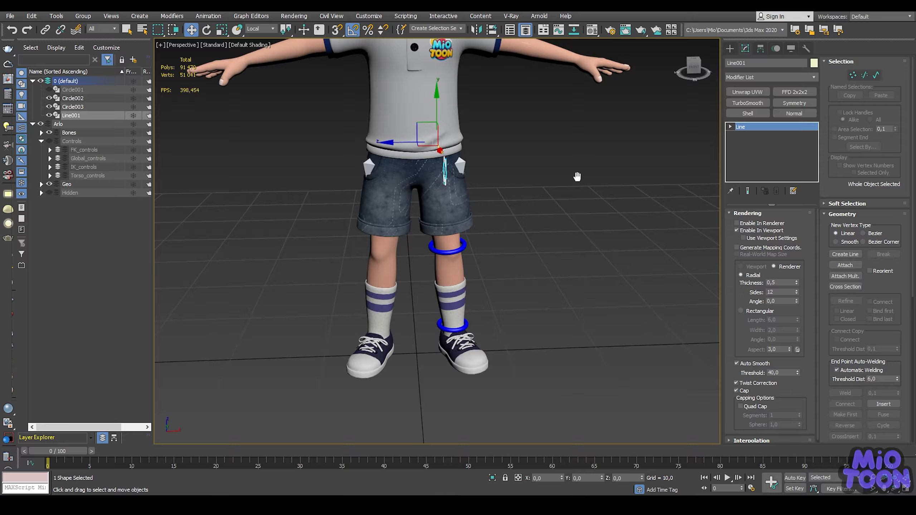
{"action": "scroll", "coordinate": [501, 158], "scroll_direction": "up", "scroll_amount": 3}
{"action": "middle_click_drag", "start_coordinate": [498, 157], "coordinate": [510, 159]}
{"action": "key", "text": "ctrl+v"}
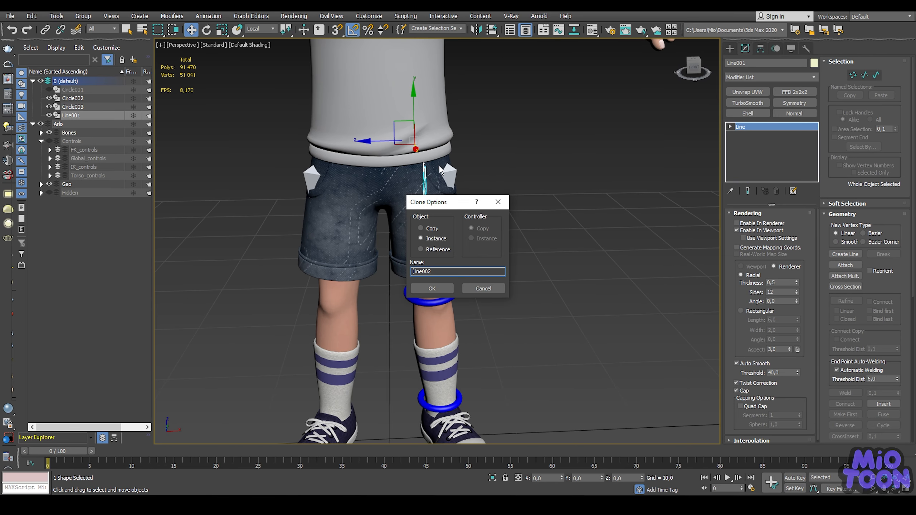
{"action": "left_click", "coordinate": [442, 288]}
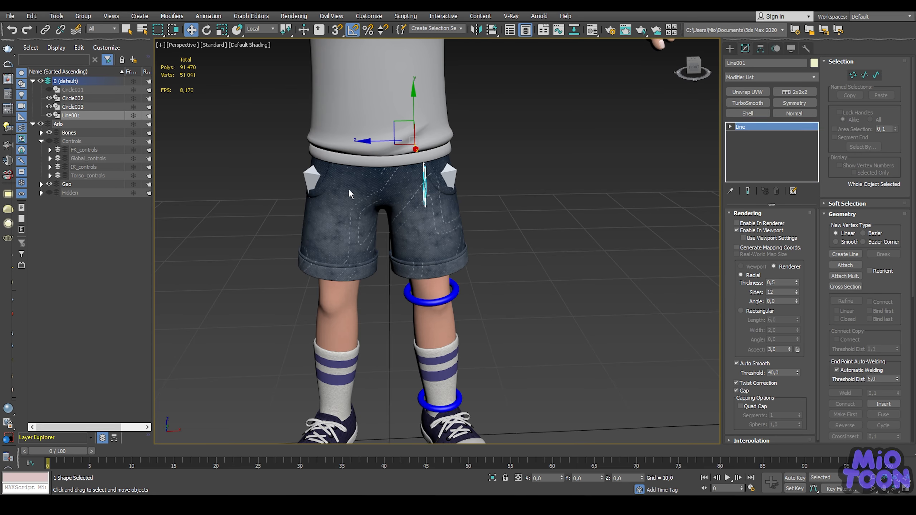
Step: Align the cloned arrowhead line to the right thigh bone
{"action": "key", "text": "F3"}
{"action": "scroll", "coordinate": [397, 155], "scroll_direction": "up", "scroll_amount": 2}
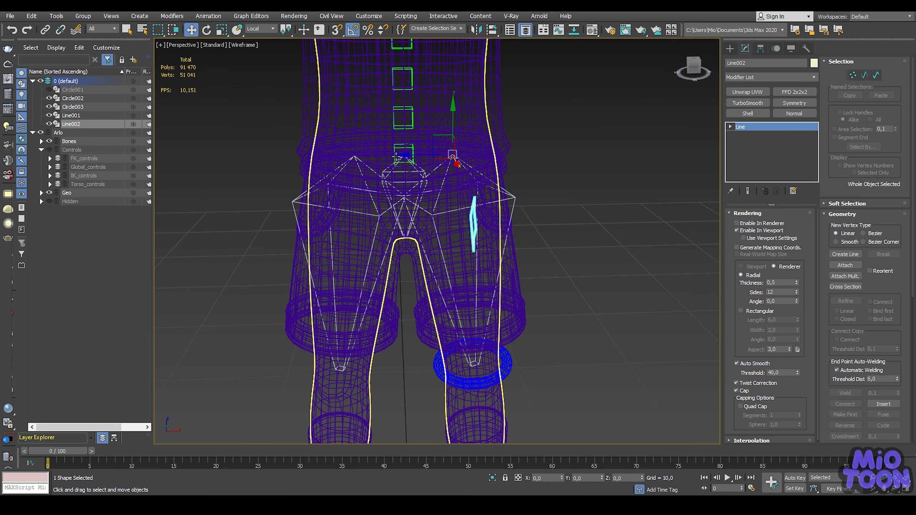
{"action": "key", "text": "alt+a"}
{"action": "scroll", "coordinate": [349, 163], "scroll_direction": "up", "scroll_amount": 6}
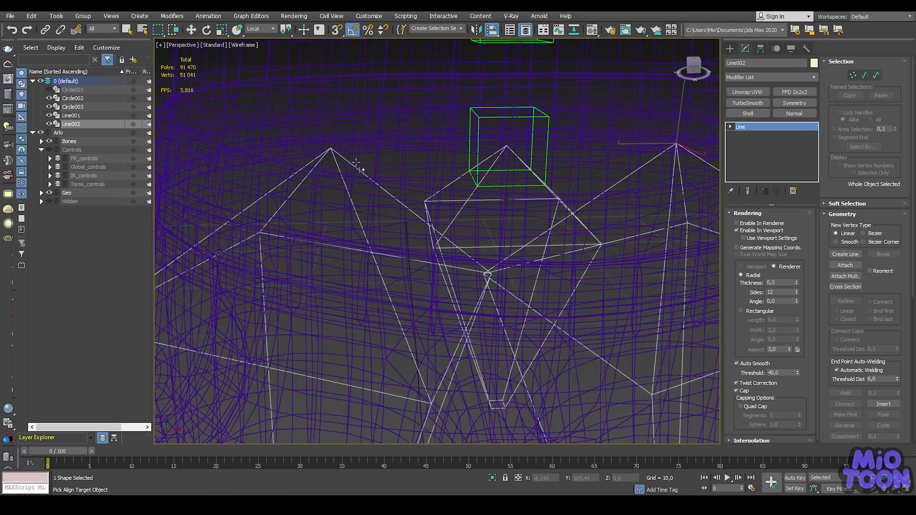
{"action": "right_click", "coordinate": [350, 162]}
{"action": "scroll", "coordinate": [397, 173], "scroll_direction": "down", "scroll_amount": 6}
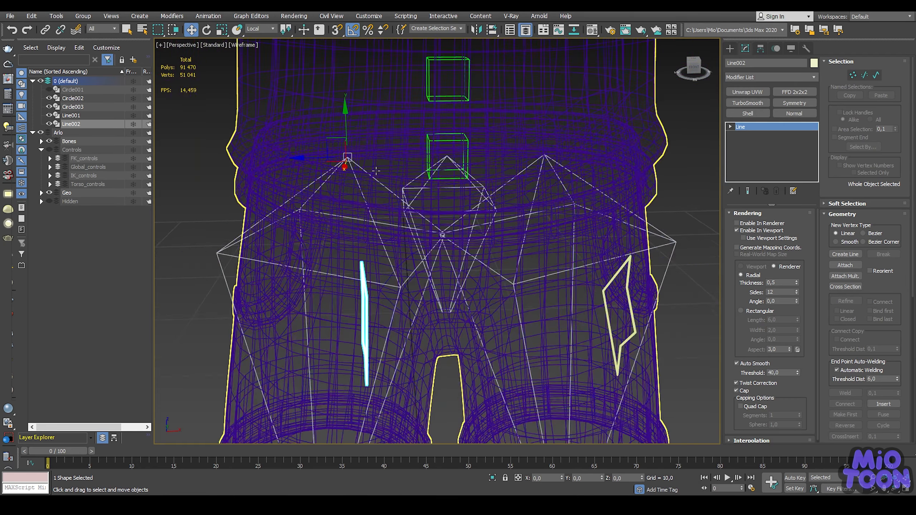
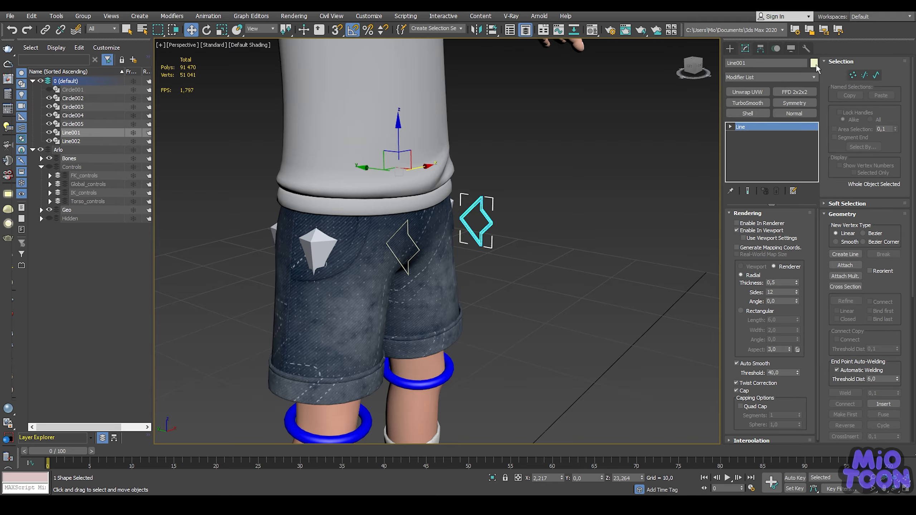
Step: Color the left thigh's arrowhead blue and the right thigh's arrowhead red
{"action": "left_click", "coordinate": [814, 64]}
{"action": "left_click", "coordinate": [499, 302]}
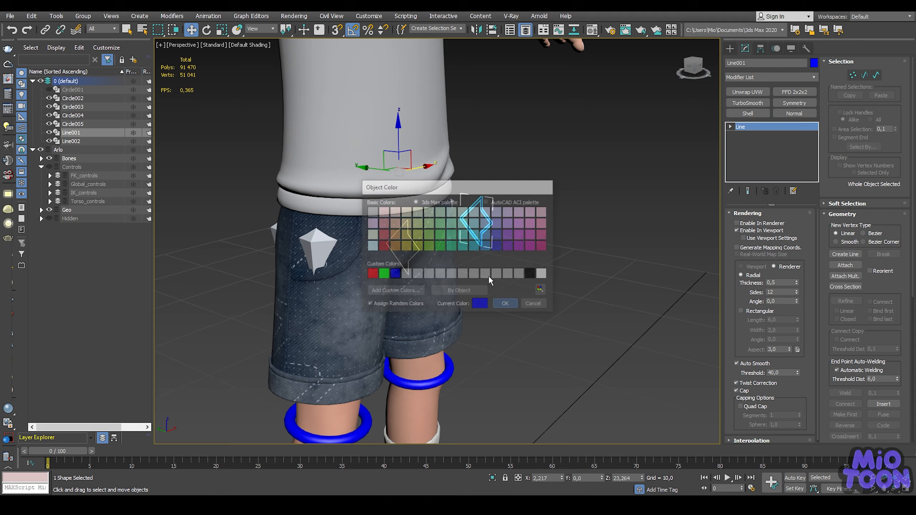
{"action": "middle_click_drag", "start_coordinate": [479, 247], "coordinate": [499, 254], "text": "alt"}
{"action": "mouse_move", "coordinate": [491, 284]}
{"action": "left_mouse_down"}
{"action": "mouse_move", "coordinate": [467, 264]}
{"action": "mouse_move", "coordinate": [481, 266]}
{"action": "left_mouse_up"}
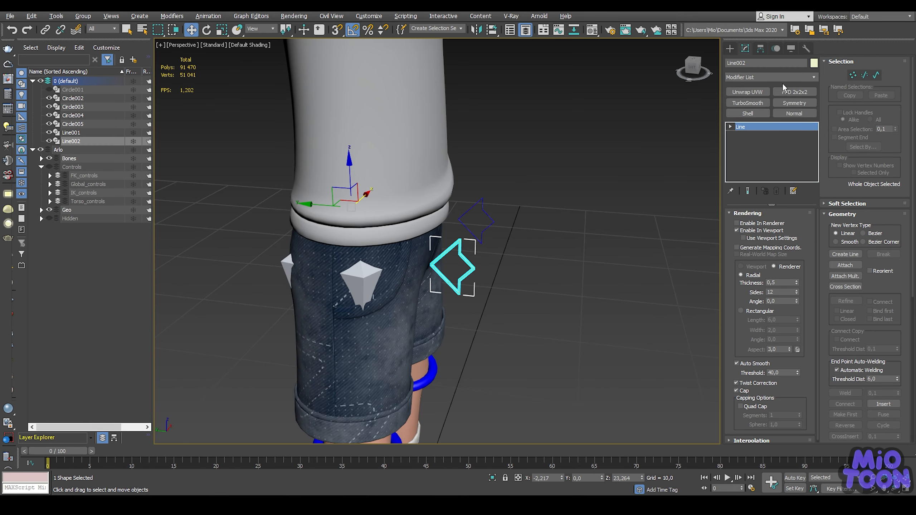
{"action": "left_click", "coordinate": [813, 63]}
{"action": "left_click", "coordinate": [401, 271]}
{"action": "left_click", "coordinate": [499, 302]}
Step: Hide the Geo layer and show the Hidden layer in wireframe shading
{"action": "scroll", "coordinate": [506, 221], "scroll_direction": "down", "scroll_amount": 5}
{"action": "middle_click_drag", "start_coordinate": [547, 216], "coordinate": [566, 112], "text": "alt"}
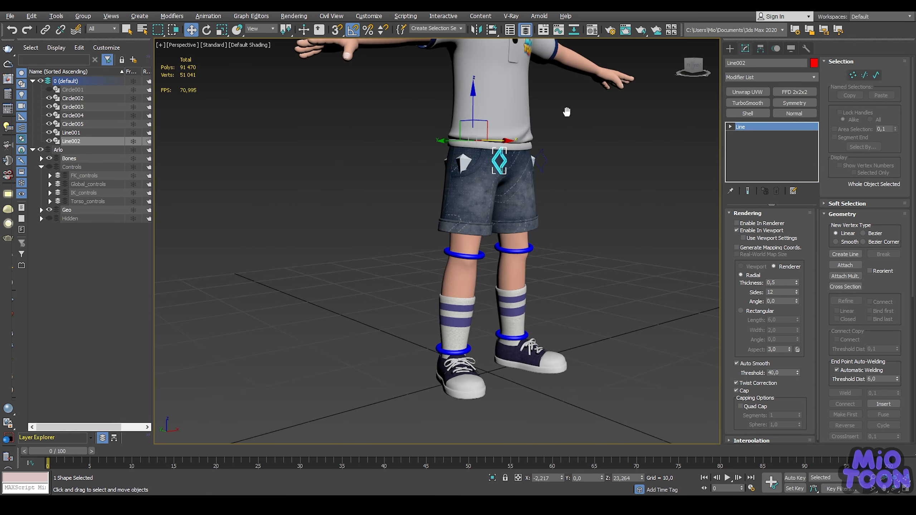
{"action": "scroll", "coordinate": [548, 138], "scroll_direction": "up", "scroll_amount": 6}
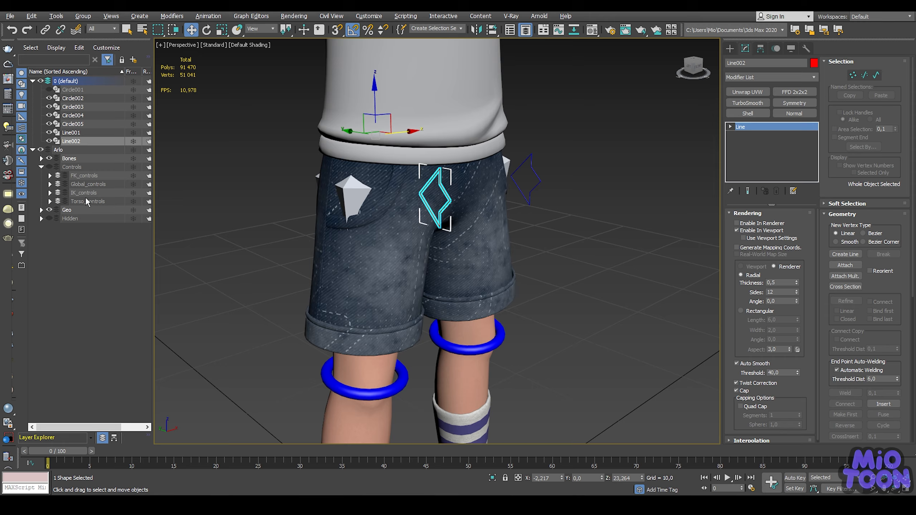
{"action": "left_click", "coordinate": [49, 209]}
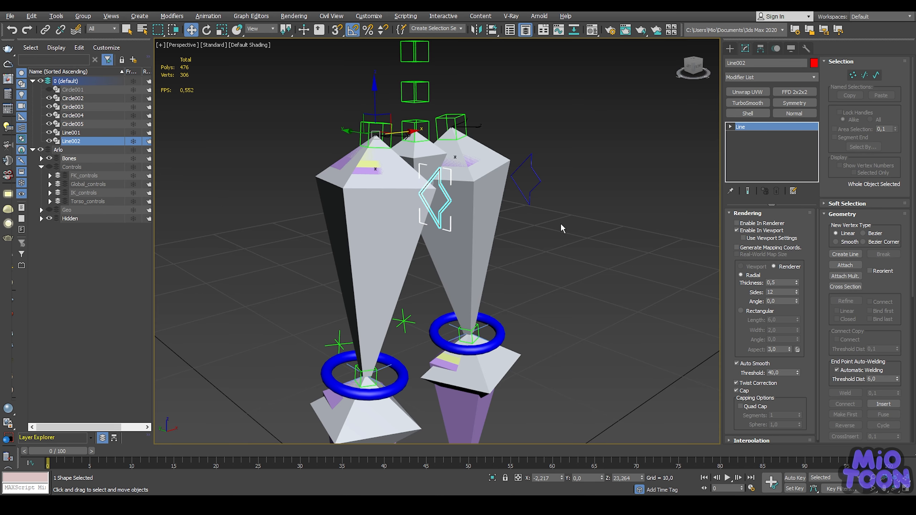
{"action": "key", "text": "F3"}
{"action": "mouse_move", "coordinate": [538, 187]}
{"action": "middle_mouse_down", "text": "alt"}
{"action": "mouse_move", "coordinate": [538, 197]}
{"action": "mouse_move", "coordinate": [521, 169]}
{"action": "mouse_move", "coordinate": [525, 184]}
{"action": "mouse_move", "coordinate": [460, 175]}
{"action": "middle_mouse_up", "text": "alt"}
Step: Copy the name of the bone BnDrv_L_Thigh_FK and rename the blue arrowhead as Anim_L_Thigh_FK
{"action": "left_click", "coordinate": [451, 168]}
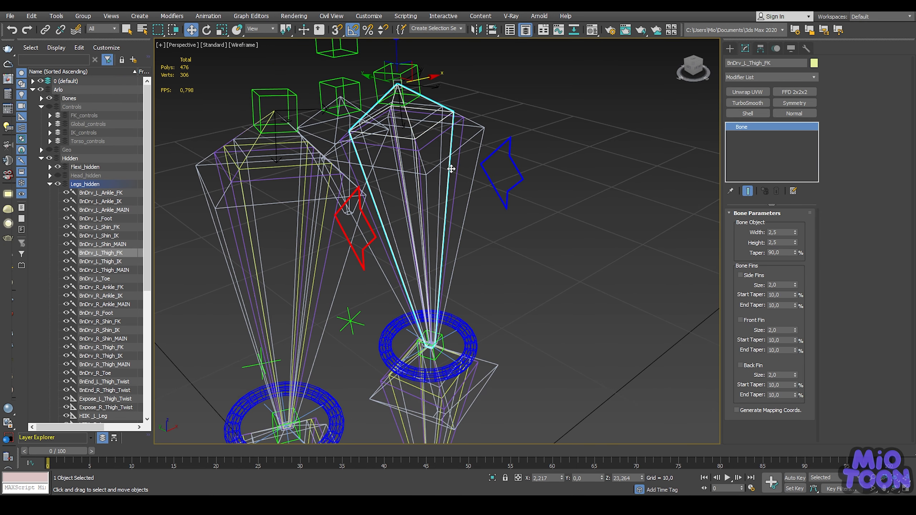
{"action": "left_click", "coordinate": [776, 62]}
{"action": "key", "text": "ctrl+c"}
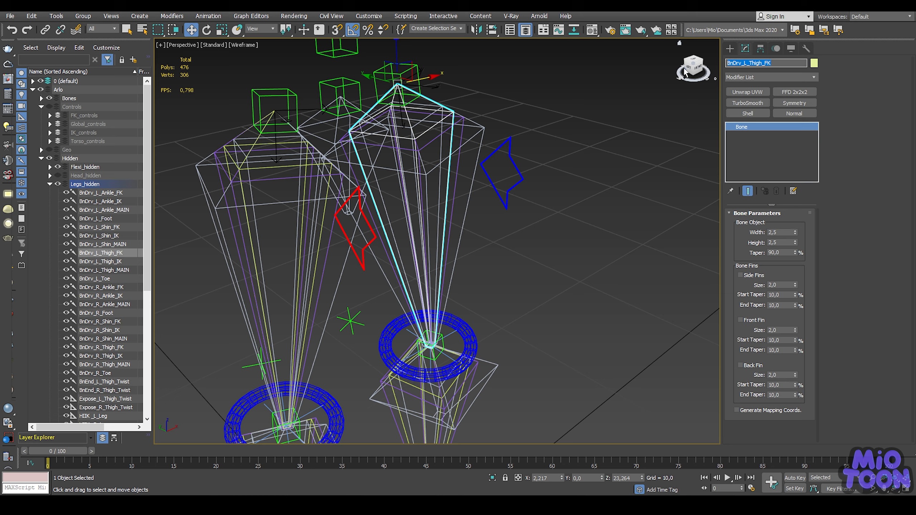
{"action": "left_click_drag", "start_coordinate": [561, 218], "coordinate": [521, 173]}
{"action": "left_click", "coordinate": [735, 63]}
{"action": "key", "text": "ctrl+v"}
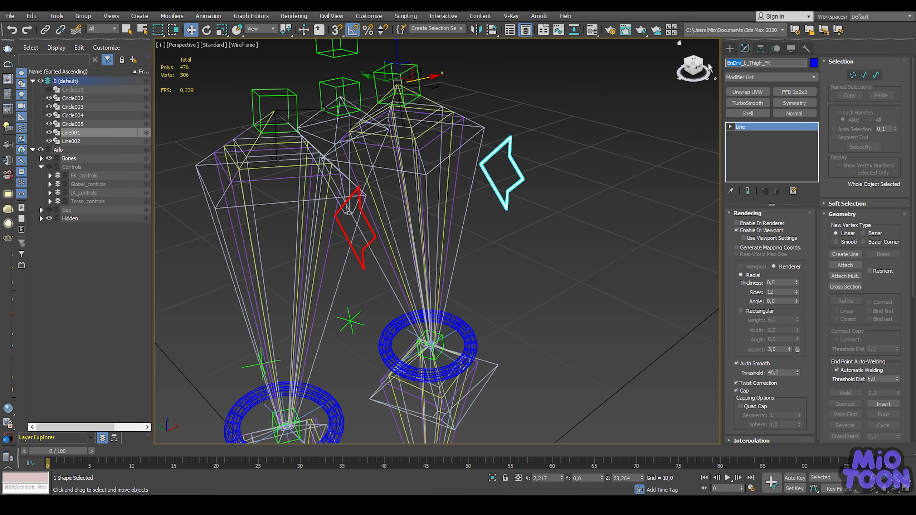
{"action": "type", "text": "Anim"}
{"action": "key", "text": "Return"}
Step: Rename the left knee ring as Anim_L_Shin_FK, based on the name of the bone BnDrv_L_Shin_FK
{"action": "middle_click_drag", "start_coordinate": [522, 310], "coordinate": [528, 166]}
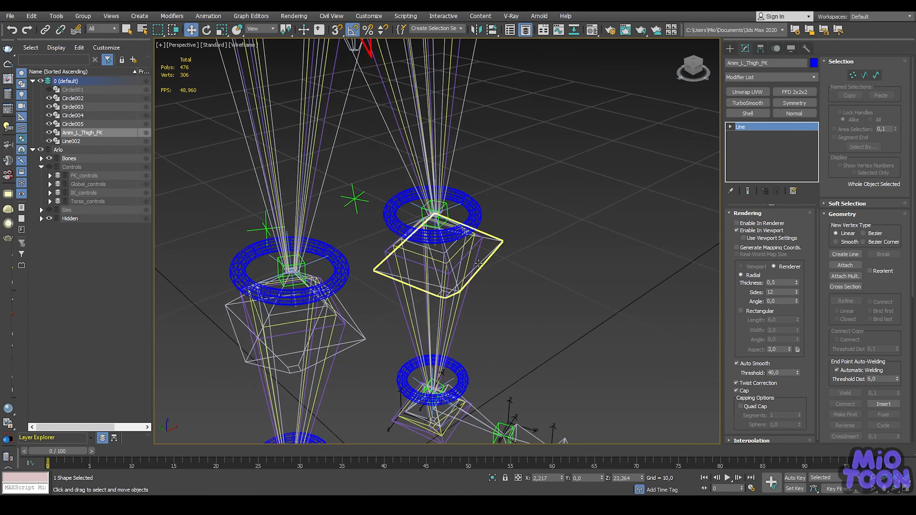
{"action": "scroll", "coordinate": [480, 268], "scroll_direction": "up", "scroll_amount": 3}
{"action": "left_click", "coordinate": [450, 313]}
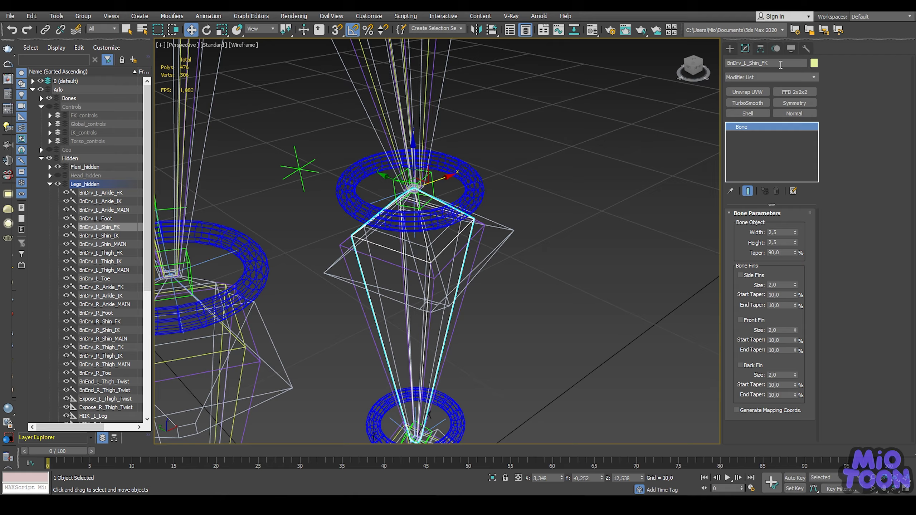
{"action": "left_click", "coordinate": [473, 174]}
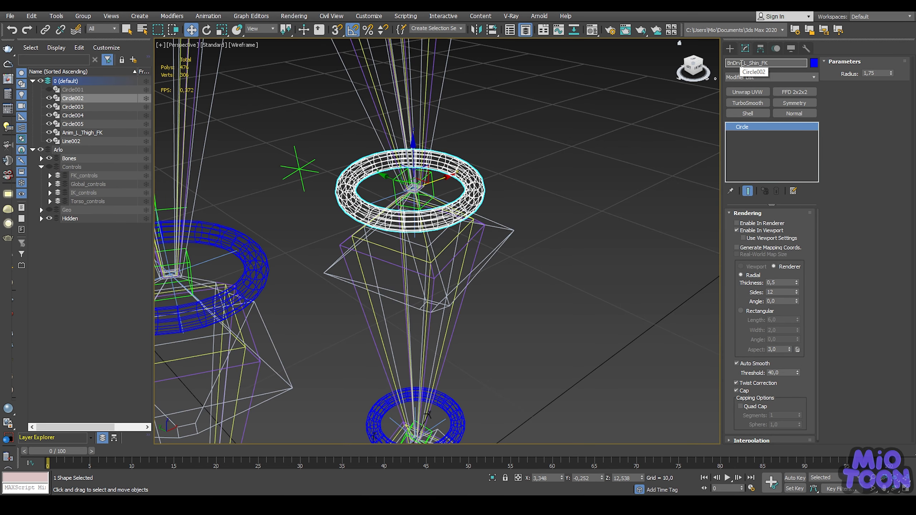
{"action": "left_click_drag", "start_coordinate": [741, 62], "coordinate": [725, 63]}
{"action": "type", "text": "A"}
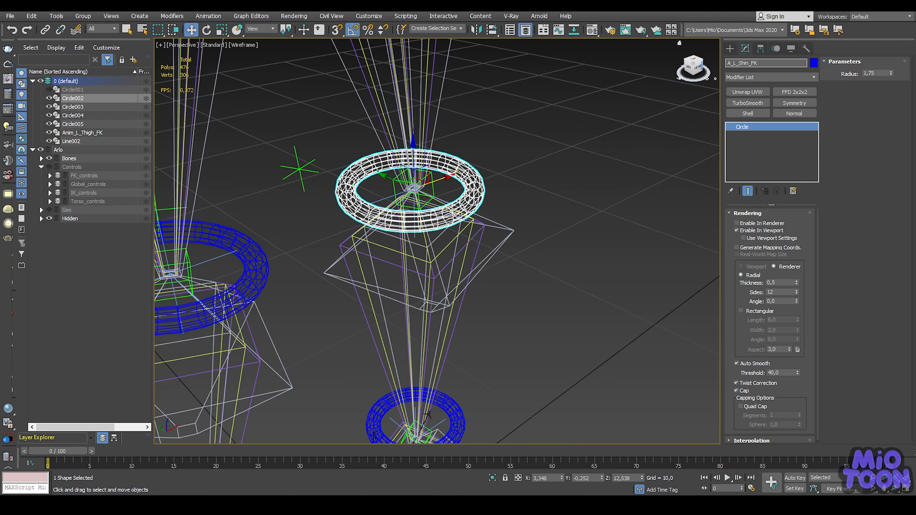
{"action": "type", "text": "nim"}
{"action": "key", "text": "Return"}
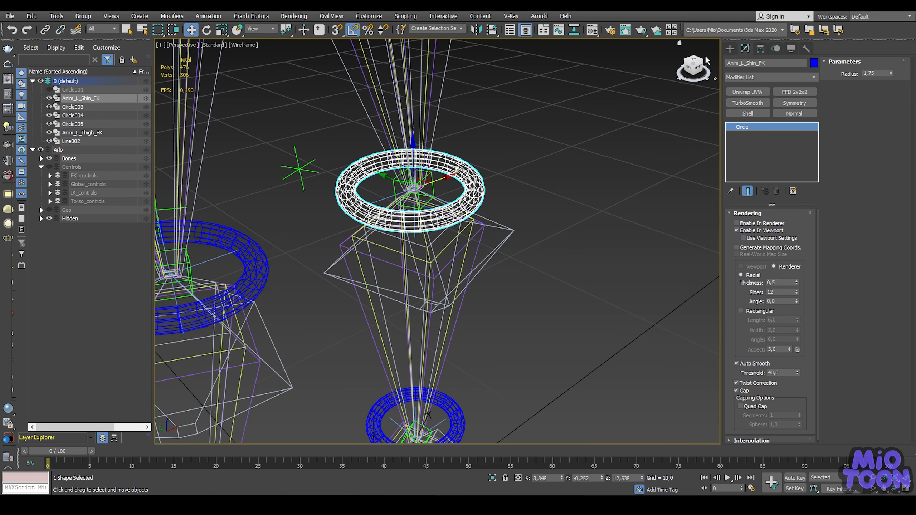
Step: Select the left ankle's FK bone, BnDrv_L_Ankle_FK, and copy its name
{"action": "scroll", "coordinate": [570, 223], "scroll_direction": "down", "scroll_amount": 3}
{"action": "middle_click_drag", "start_coordinate": [570, 221], "coordinate": [572, 116]}
{"action": "scroll", "coordinate": [499, 252], "scroll_direction": "up", "scroll_amount": 4}
{"action": "scroll", "coordinate": [505, 255], "scroll_direction": "down", "scroll_amount": 2}
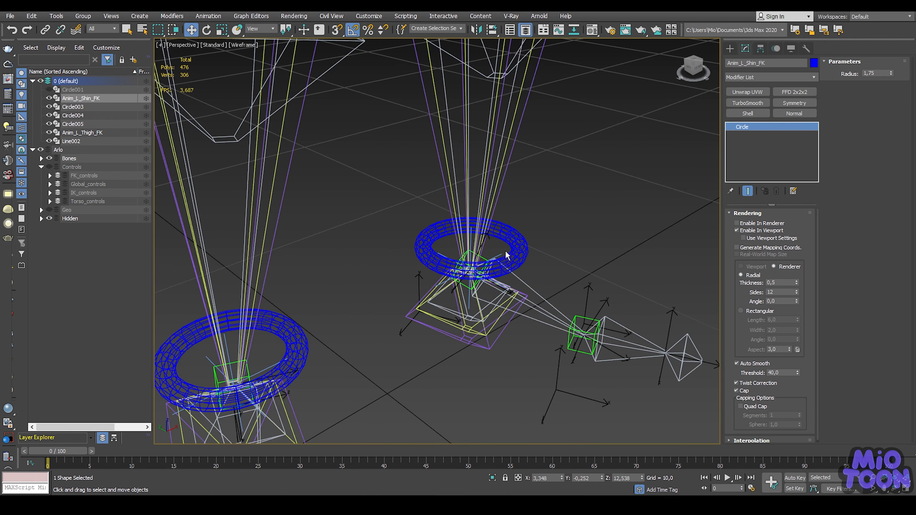
{"action": "middle_click_drag", "start_coordinate": [505, 251], "coordinate": [500, 237]}
{"action": "scroll", "coordinate": [496, 298], "scroll_direction": "up", "scroll_amount": 3}
{"action": "left_click", "coordinate": [488, 301]}
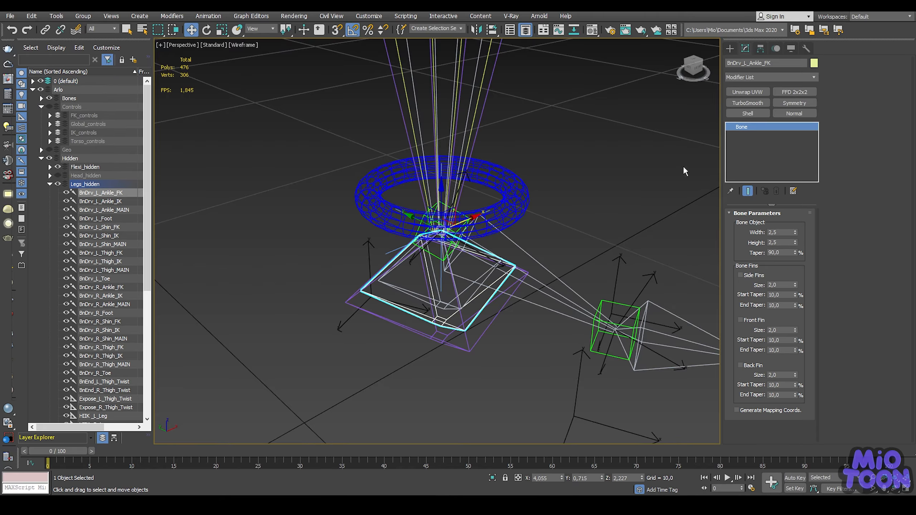
{"action": "double_click", "coordinate": [768, 64]}
{"action": "key", "text": "ctrl+c"}
Step: Rename the left ankle ring as Anim_L_Ankle_FK, replacing the BnDrv prefix of the copied bone name with Anim
{"action": "left_click", "coordinate": [127, 30]}
{"action": "left_click", "coordinate": [519, 182]}
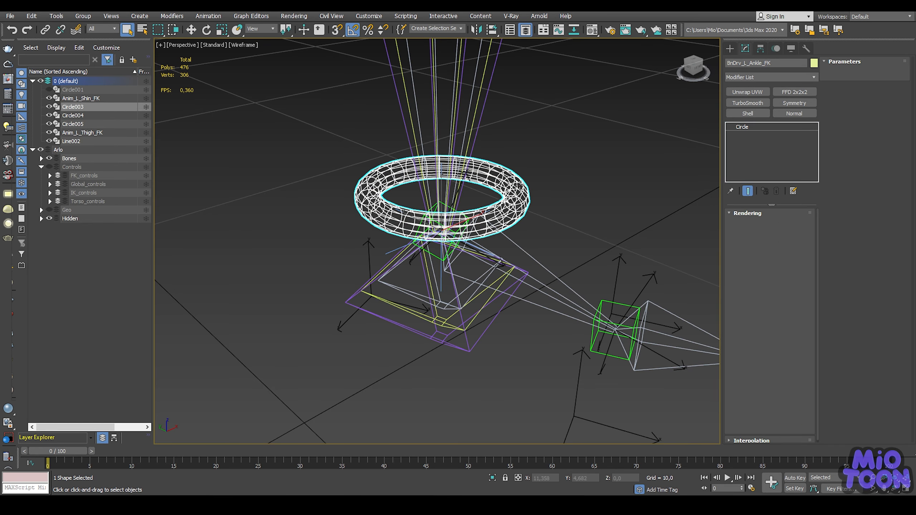
{"action": "double_click", "coordinate": [760, 62]}
{"action": "key", "text": "ctrl+v"}
{"action": "left_click_drag", "start_coordinate": [741, 63], "coordinate": [727, 63]}
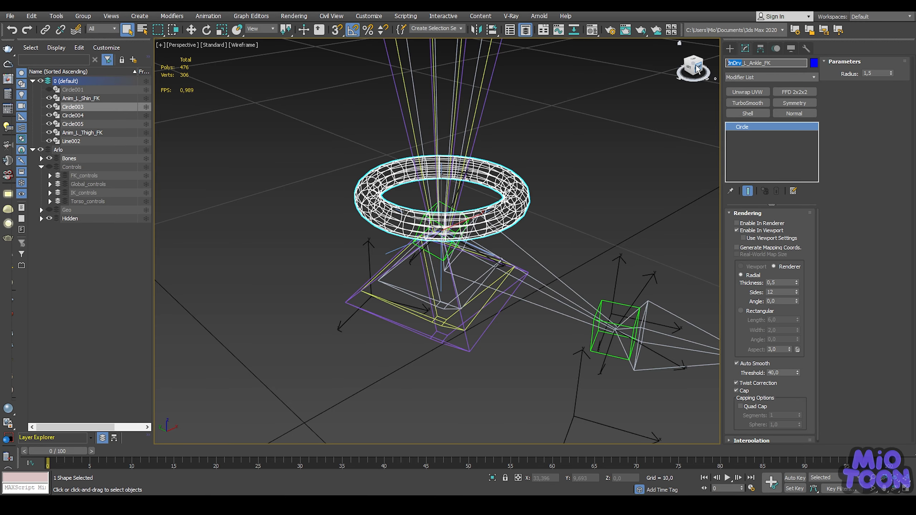
{"action": "type", "text": "Anim"}
{"action": "key", "text": "Return"}
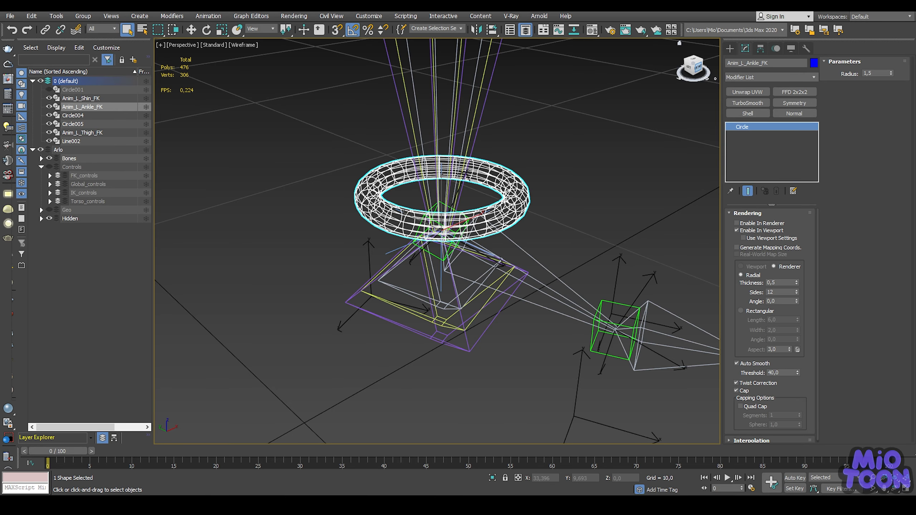
Step: Copy the name of the bone BnDrv_R_Thigh_FK and rename the red arrowhead as Anim_R_Thigh_FK
{"action": "scroll", "coordinate": [560, 76], "scroll_direction": "down", "scroll_amount": 5}
{"action": "middle_click_drag", "start_coordinate": [520, 69], "coordinate": [462, 322]}
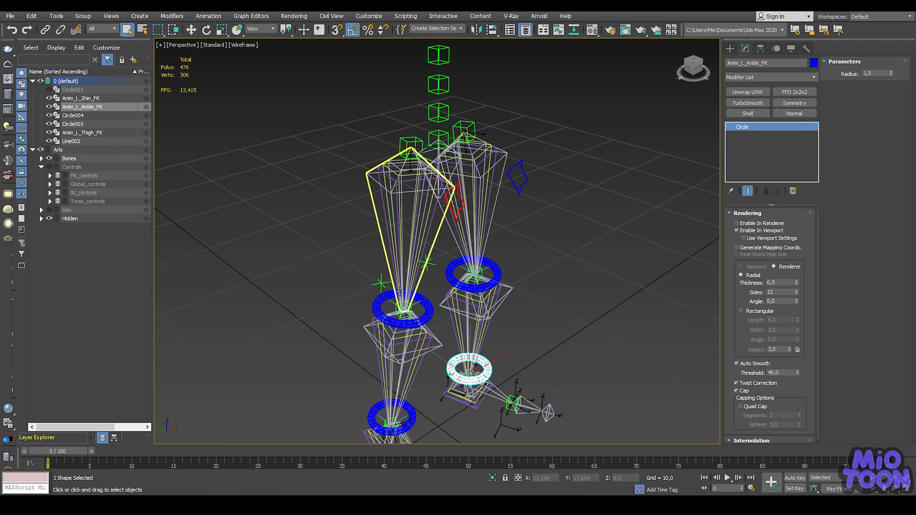
{"action": "scroll", "coordinate": [409, 283], "scroll_direction": "up", "scroll_amount": 3}
{"action": "middle_click_drag", "start_coordinate": [409, 283], "coordinate": [369, 423]}
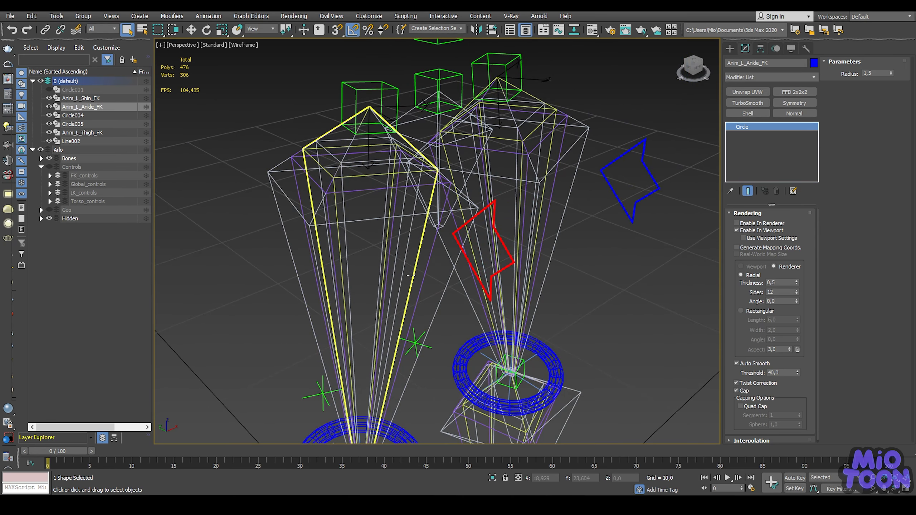
{"action": "left_click", "coordinate": [405, 306]}
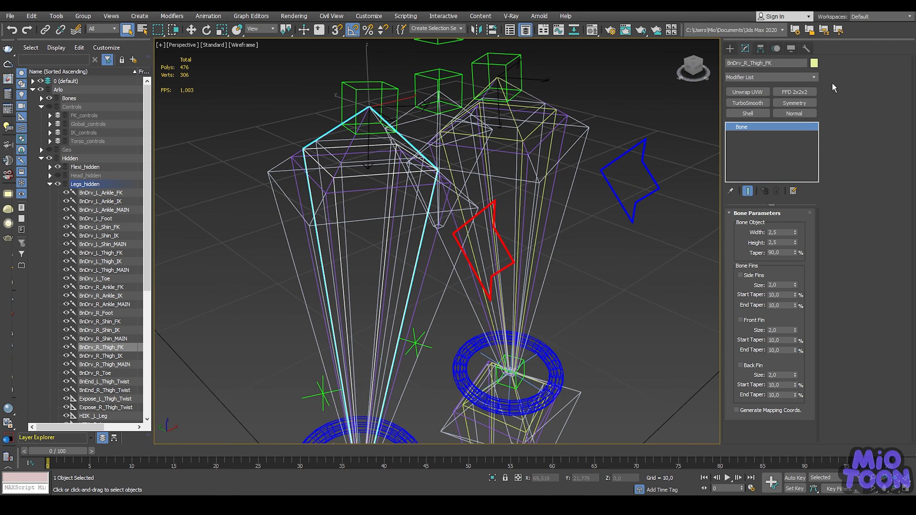
{"action": "left_click", "coordinate": [509, 236]}
{"action": "double_click", "coordinate": [740, 64]}
{"action": "type", "text": "BnDrv_R_Thigh_FK"}
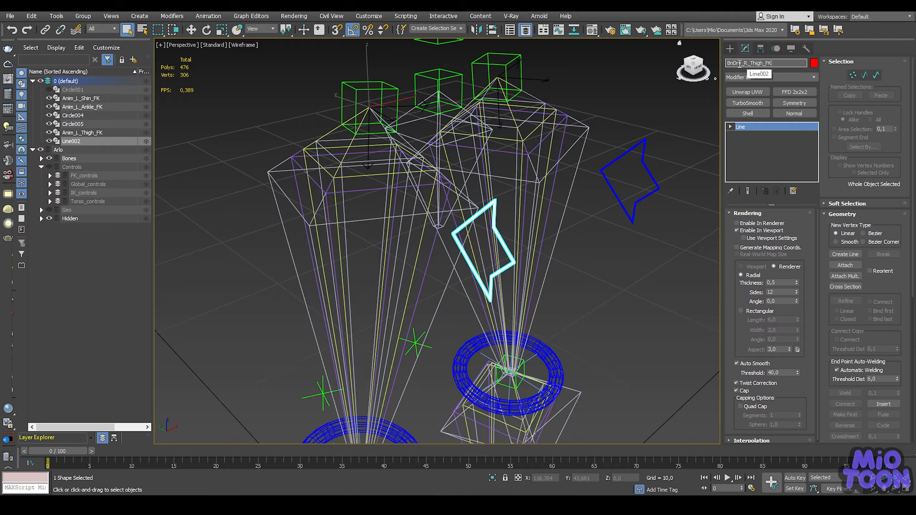
{"action": "left_click_drag", "start_coordinate": [742, 62], "coordinate": [697, 69]}
{"action": "type", "text": "Anim"}
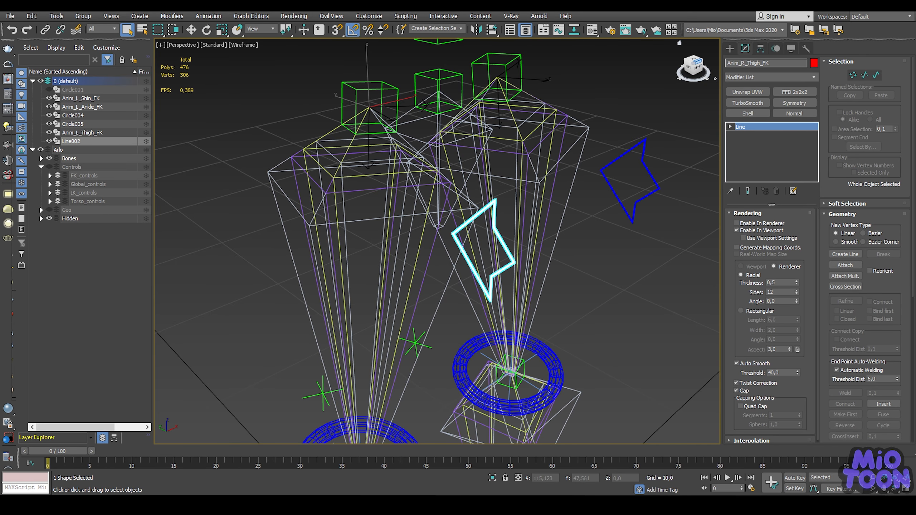
{"action": "key", "text": "Return"}
Step: Rename the right knee ring as Anim_R_Shin_FK, based on the name of the bone BnDrv_R_Shin_FK
{"action": "scroll", "coordinate": [484, 237], "scroll_direction": "down", "scroll_amount": 4}
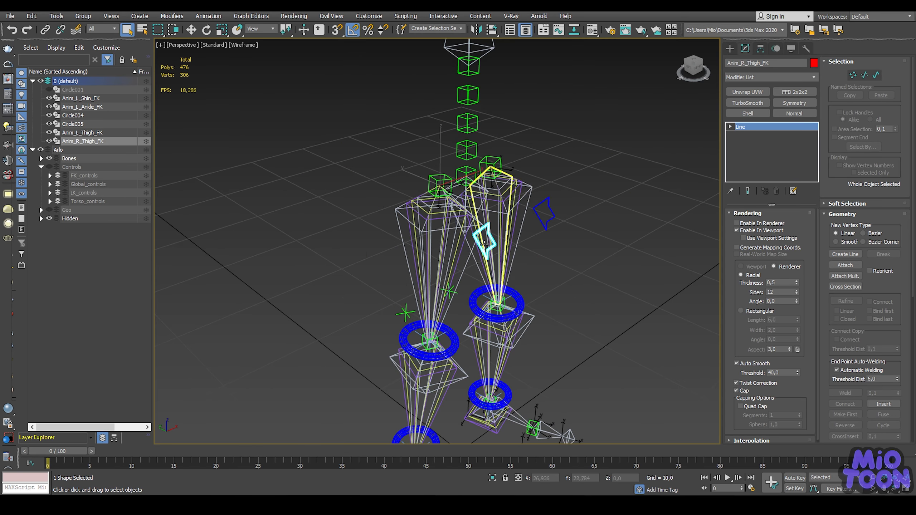
{"action": "middle_click_drag", "start_coordinate": [484, 236], "coordinate": [485, 94]}
{"action": "scroll", "coordinate": [456, 213], "scroll_direction": "up", "scroll_amount": 7}
{"action": "scroll", "coordinate": [456, 257], "scroll_direction": "down", "scroll_amount": 5}
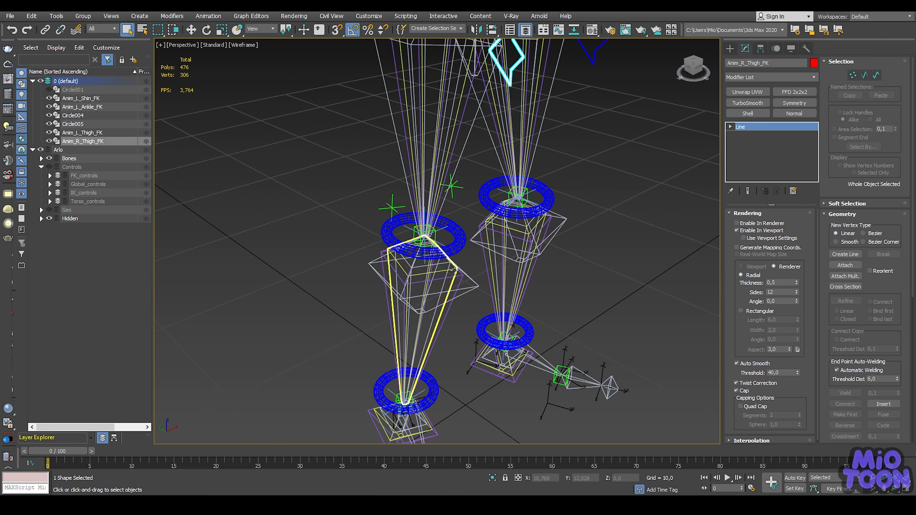
{"action": "left_click", "coordinate": [451, 279]}
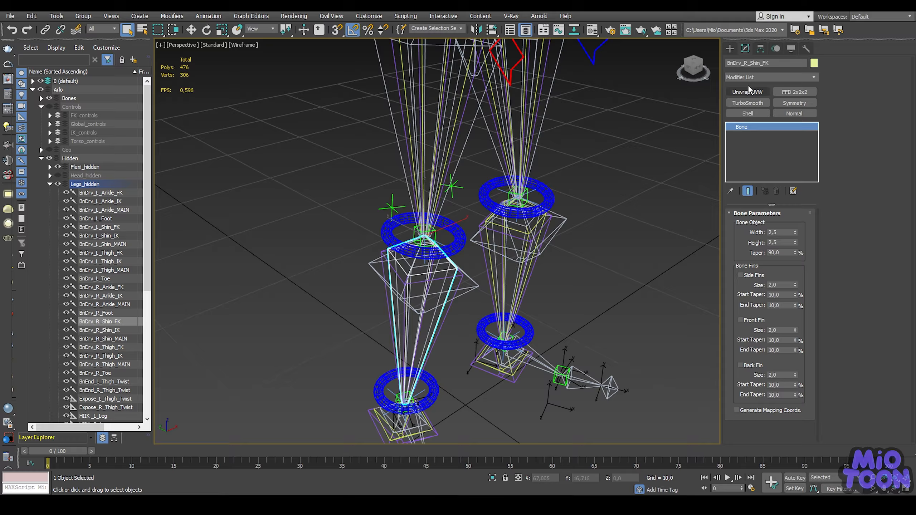
{"action": "left_click", "coordinate": [462, 237]}
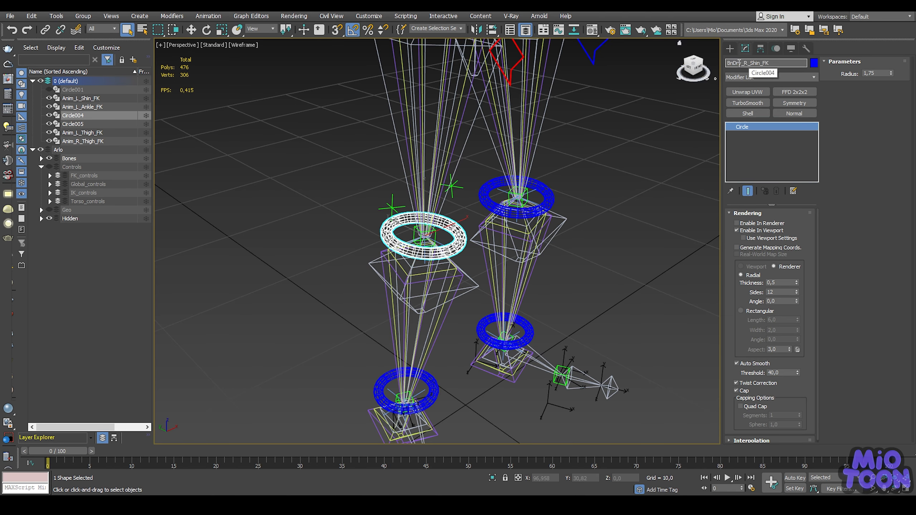
{"action": "type", "text": "A"}
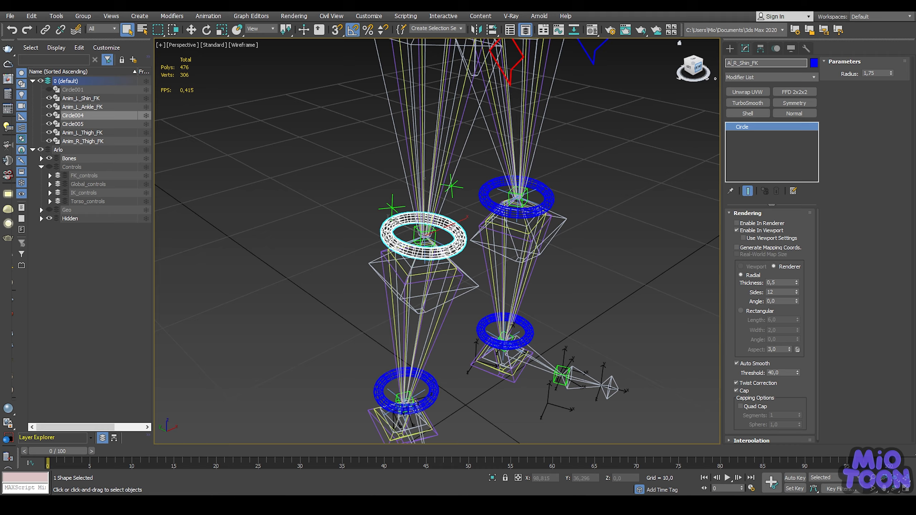
{"action": "type", "text": "nim"}
{"action": "key", "text": "Return"}
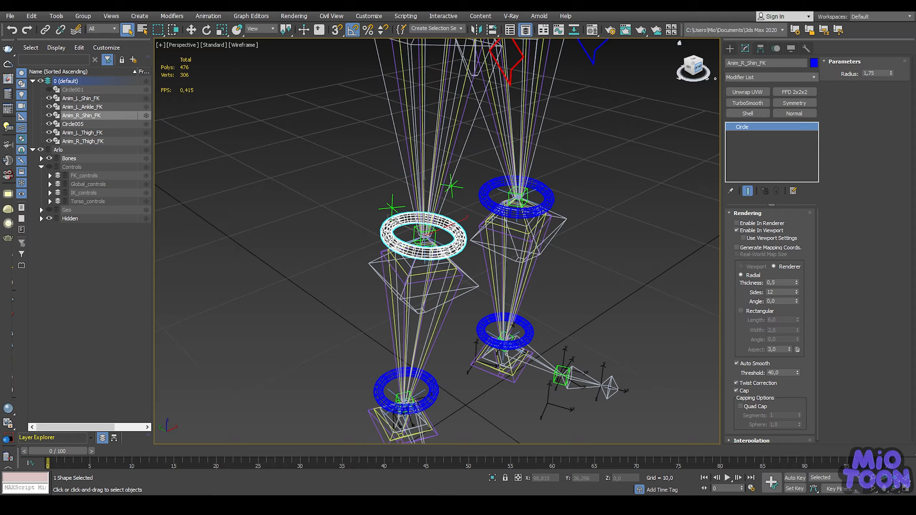
Step: Rename the right ankle ring as Anim_R_Ankle_FK, based on the name of the bone BnDrv_R_Ankle_FK
{"action": "middle_click_drag", "start_coordinate": [477, 254], "coordinate": [478, 155]}
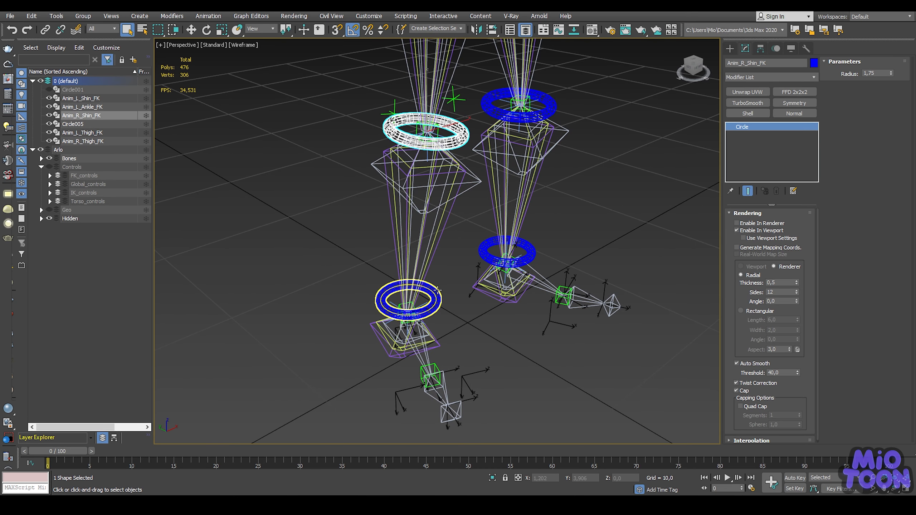
{"action": "scroll", "coordinate": [427, 339], "scroll_direction": "up", "scroll_amount": 3}
{"action": "left_click", "coordinate": [427, 340]}
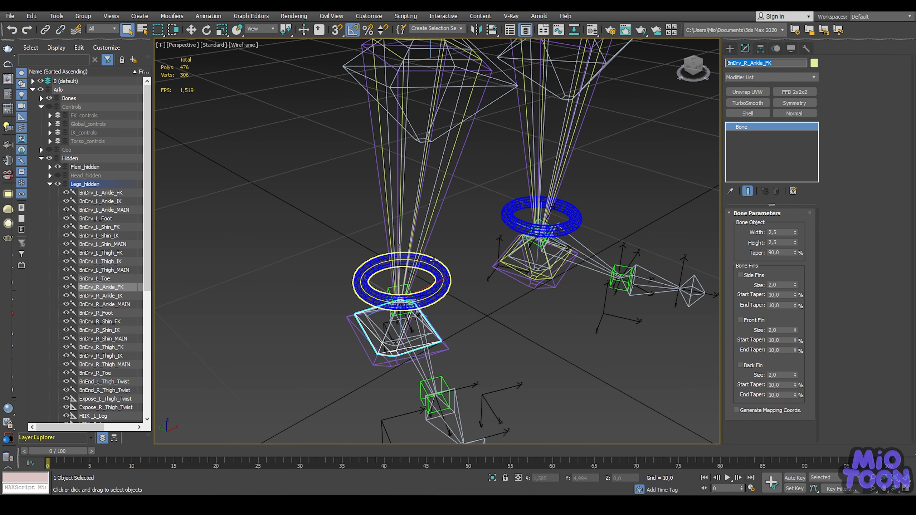
{"action": "left_click", "coordinate": [445, 263]}
{"action": "double_click", "coordinate": [759, 62]}
{"action": "type", "text": "BnDrv_R_Ankle_FK"}
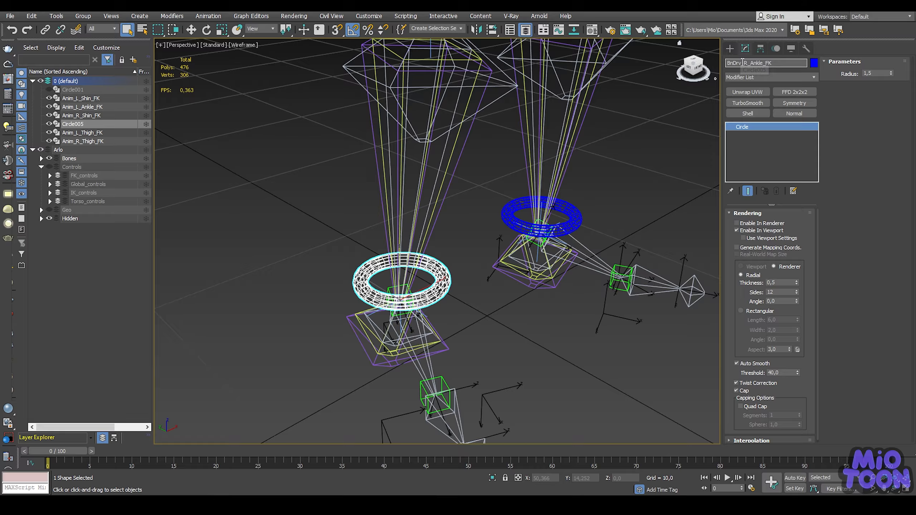
{"action": "type", "text": "A"}
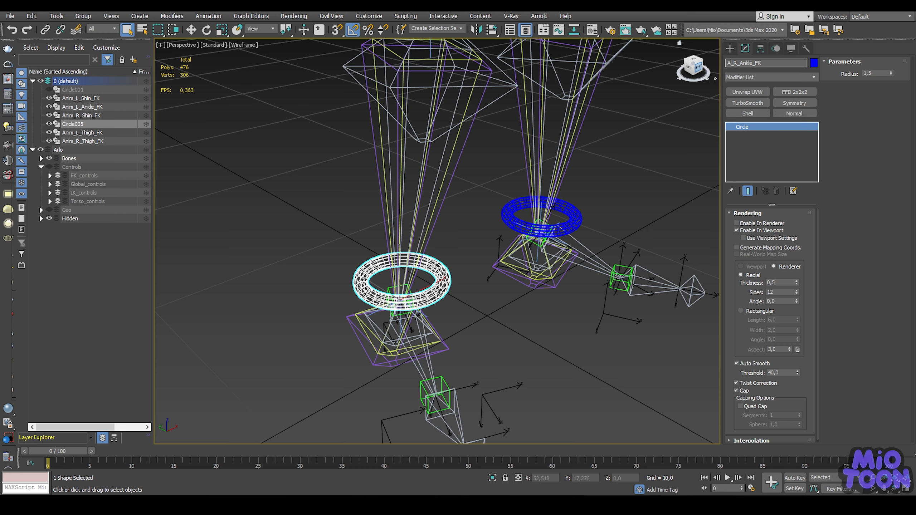
{"action": "type", "text": "nim"}
{"action": "key", "text": "Return"}
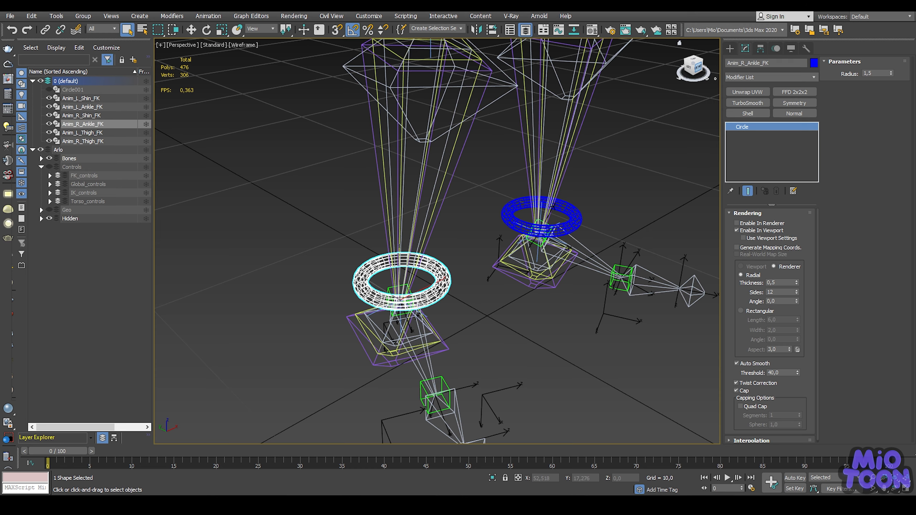
Step: Color the right knee and ankle rings red, then clear the selection
{"action": "scroll", "coordinate": [556, 99], "scroll_direction": "down", "scroll_amount": 5}
{"action": "middle_click_drag", "start_coordinate": [495, 127], "coordinate": [443, 262]}
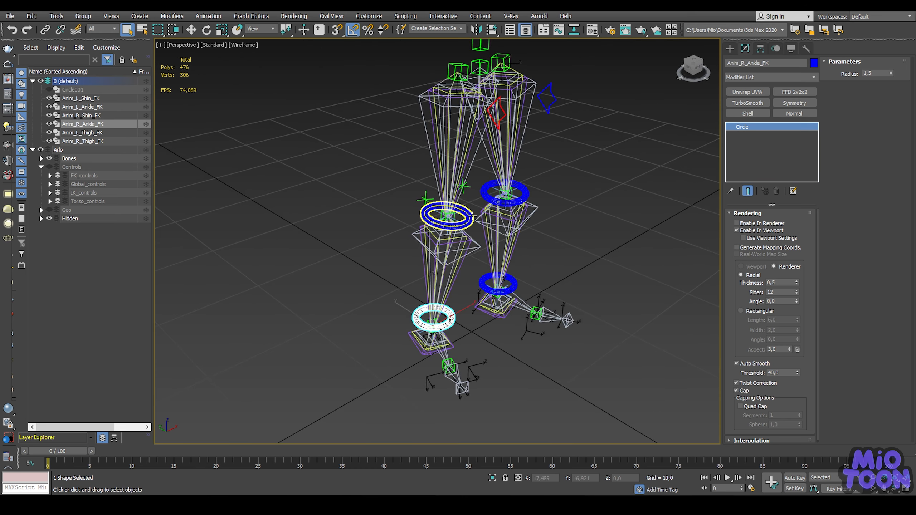
{"action": "left_click", "coordinate": [471, 216], "text": "ctrl"}
{"action": "left_click", "coordinate": [813, 62]}
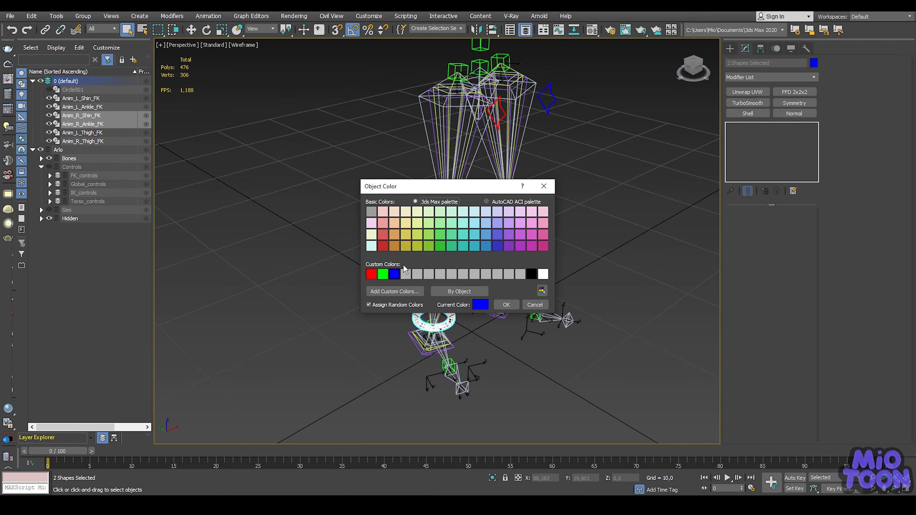
{"action": "left_click", "coordinate": [373, 273]}
{"action": "left_click", "coordinate": [504, 305]}
{"action": "left_click", "coordinate": [628, 223]}
Step: Check the leg controllers on the shaded character with the Geo layer shown and the Hidden layer hidden
{"action": "middle_click_drag", "start_coordinate": [635, 173], "coordinate": [579, 223]}
{"action": "key", "text": "F3"}
{"action": "scroll", "coordinate": [528, 187], "scroll_direction": "down", "scroll_amount": 4}
{"action": "middle_click_drag", "start_coordinate": [528, 187], "coordinate": [505, 201], "text": "alt"}
{"action": "scroll", "coordinate": [436, 180], "scroll_direction": "up", "scroll_amount": 3}
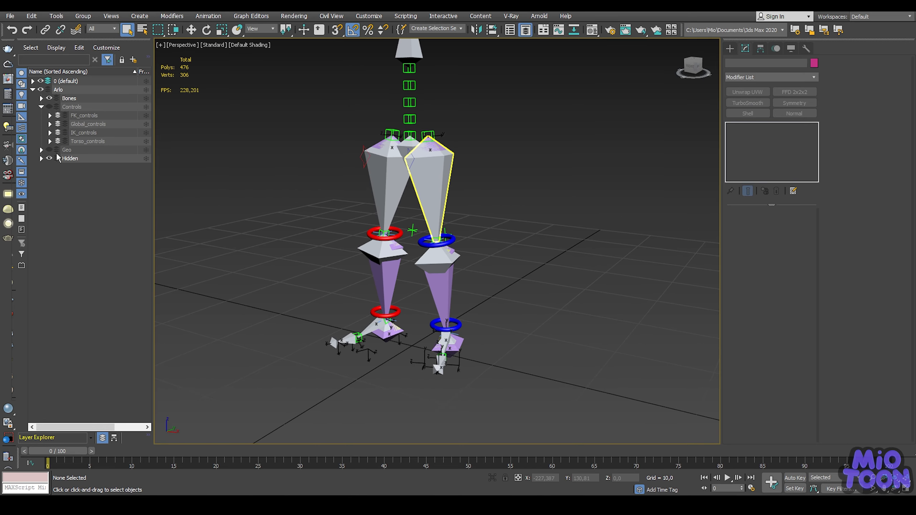
{"action": "left_click", "coordinate": [49, 149]}
{"action": "left_click", "coordinate": [49, 158]}
{"action": "middle_click_drag", "start_coordinate": [463, 154], "coordinate": [511, 156], "text": "alt"}
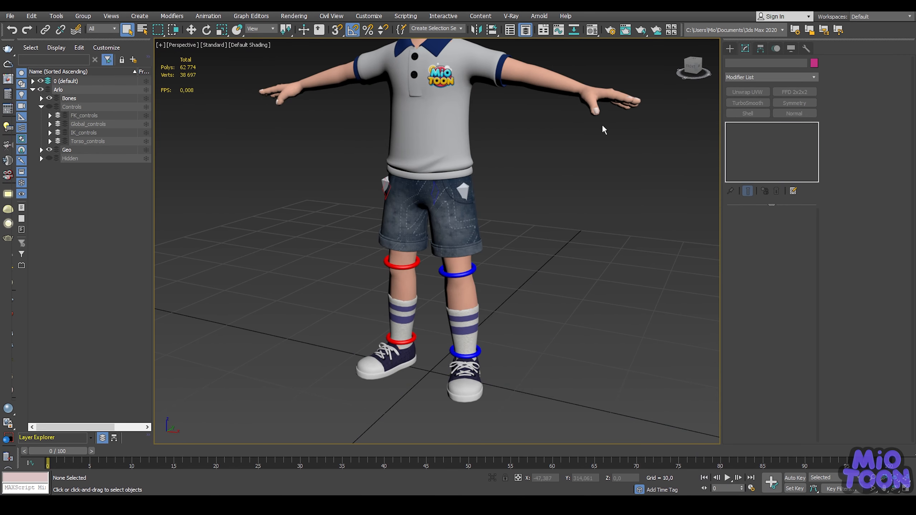
{"action": "mouse_move", "coordinate": [602, 125]}
{"action": "middle_mouse_down", "text": "alt"}
{"action": "mouse_move", "coordinate": [601, 141]}
{"action": "mouse_move", "coordinate": [611, 138]}
{"action": "middle_mouse_up", "text": "alt"}
{"action": "scroll", "coordinate": [514, 194], "scroll_direction": "up", "scroll_amount": 3}
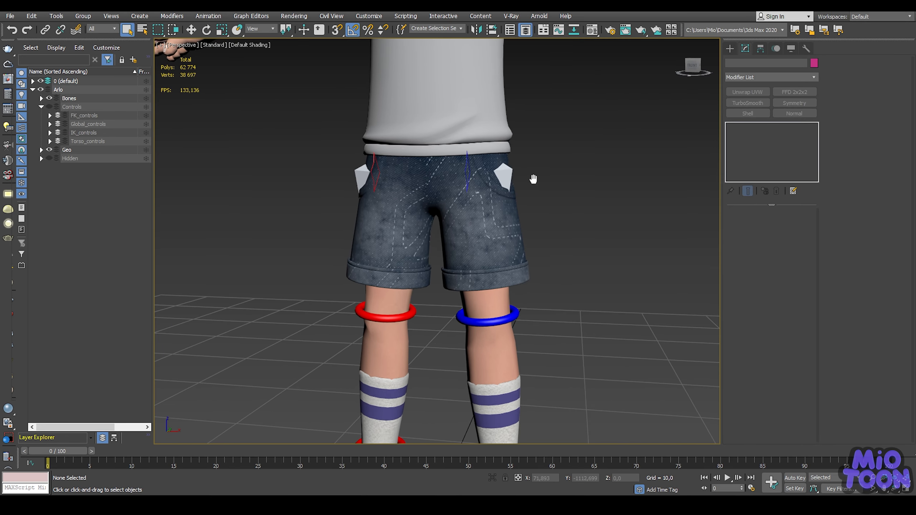
Step: Switch to wireframe shading, hide the Geo layer and show the Hidden layer
{"action": "key", "text": "F3"}
{"action": "scroll", "coordinate": [528, 180], "scroll_direction": "up", "scroll_amount": 3}
{"action": "middle_click_drag", "start_coordinate": [486, 205], "coordinate": [488, 178]}
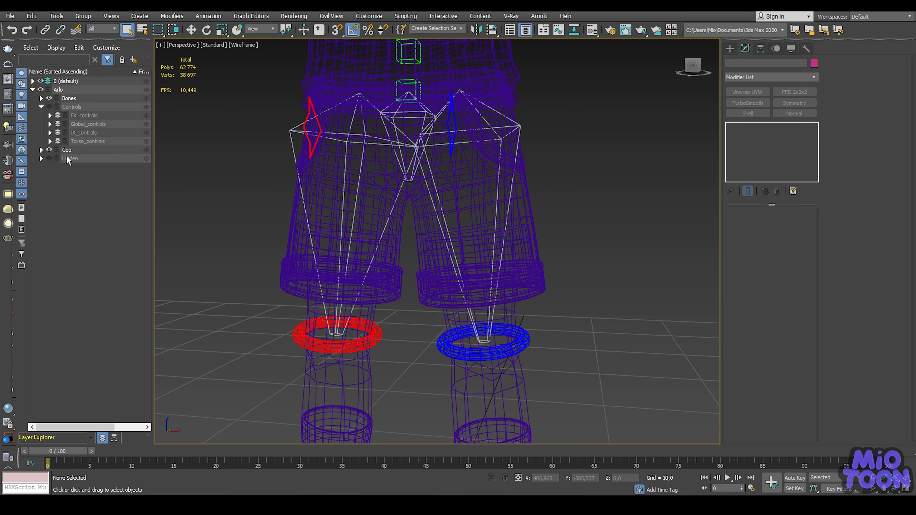
{"action": "left_click", "coordinate": [49, 151]}
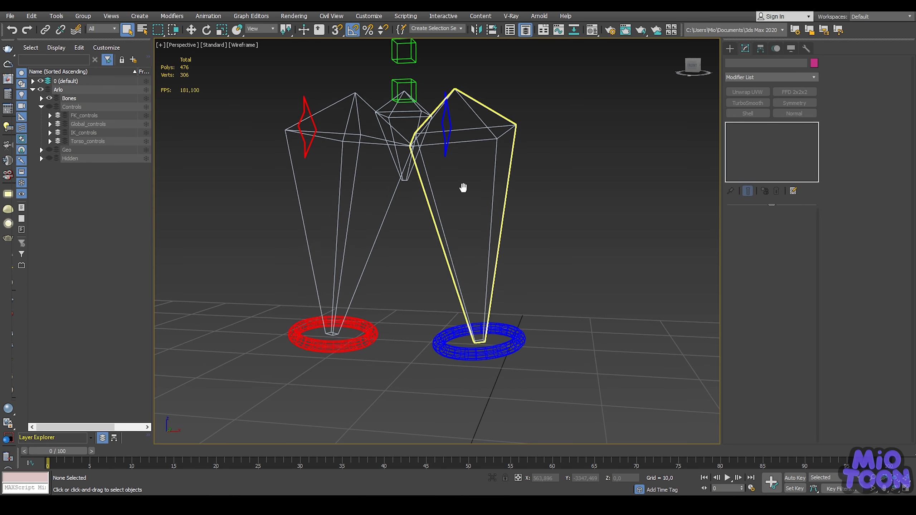
{"action": "left_click", "coordinate": [49, 158]}
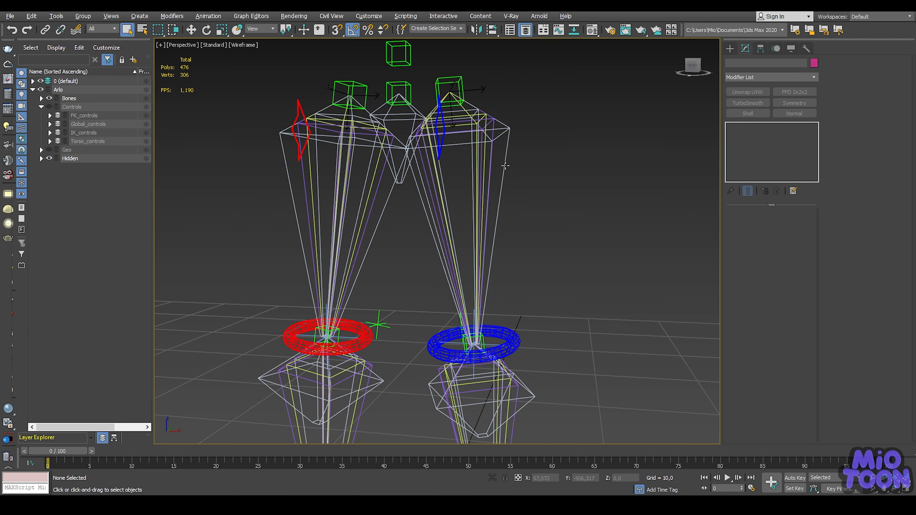
Step: Select the left leg's FK bones BnDrv_L_Thigh_FK and BnDrv_L_Shin_FK together
{"action": "scroll", "coordinate": [471, 167], "scroll_direction": "up", "scroll_amount": 4}
{"action": "scroll", "coordinate": [451, 172], "scroll_direction": "up", "scroll_amount": 2}
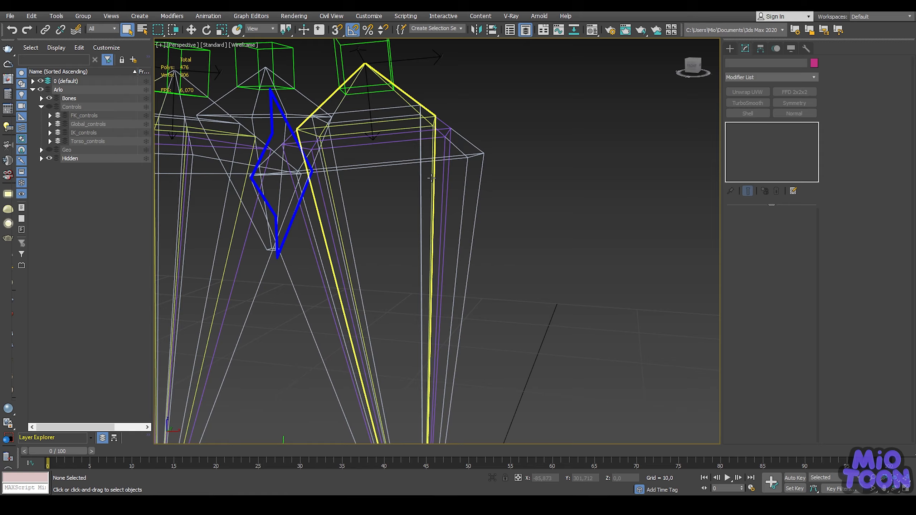
{"action": "left_click", "coordinate": [450, 173]}
{"action": "scroll", "coordinate": [455, 209], "scroll_direction": "down", "scroll_amount": 5}
{"action": "middle_click_drag", "start_coordinate": [455, 209], "coordinate": [418, 99]}
{"action": "scroll", "coordinate": [414, 188], "scroll_direction": "up", "scroll_amount": 3}
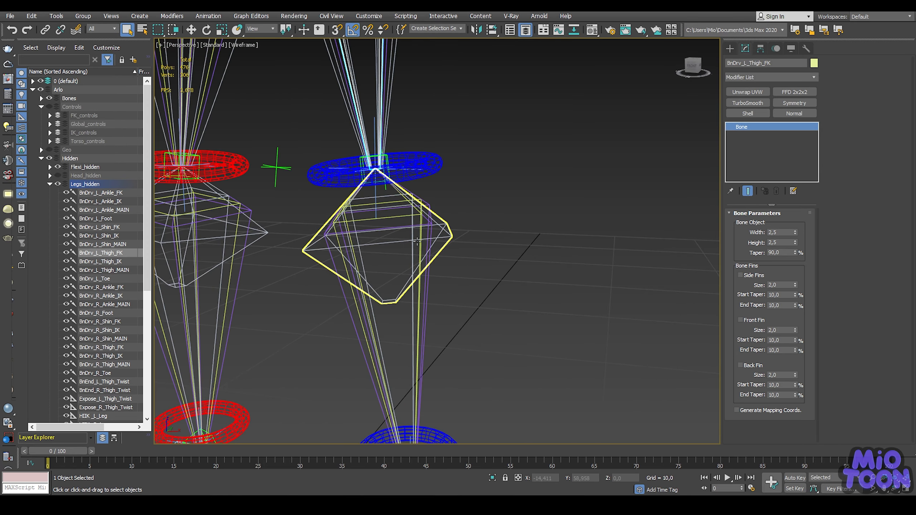
{"action": "left_click", "coordinate": [353, 210], "text": "ctrl"}
Step: Add the right leg's FK shin and thigh bones to the selection and clone all four bones as copies
{"action": "scroll", "coordinate": [354, 210], "scroll_direction": "down", "scroll_amount": 2}
{"action": "middle_click_drag", "start_coordinate": [354, 210], "coordinate": [476, 202]}
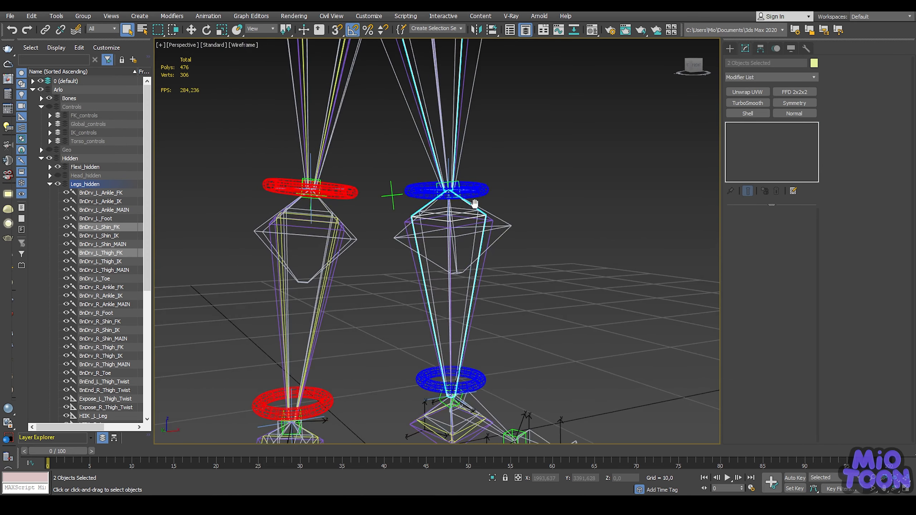
{"action": "scroll", "coordinate": [326, 239], "scroll_direction": "up", "scroll_amount": 3}
{"action": "middle_click_drag", "start_coordinate": [325, 240], "coordinate": [303, 319]}
{"action": "left_click", "coordinate": [318, 239], "text": "ctrl"}
{"action": "scroll", "coordinate": [323, 230], "scroll_direction": "down", "scroll_amount": 4}
{"action": "scroll", "coordinate": [292, 231], "scroll_direction": "up", "scroll_amount": 5}
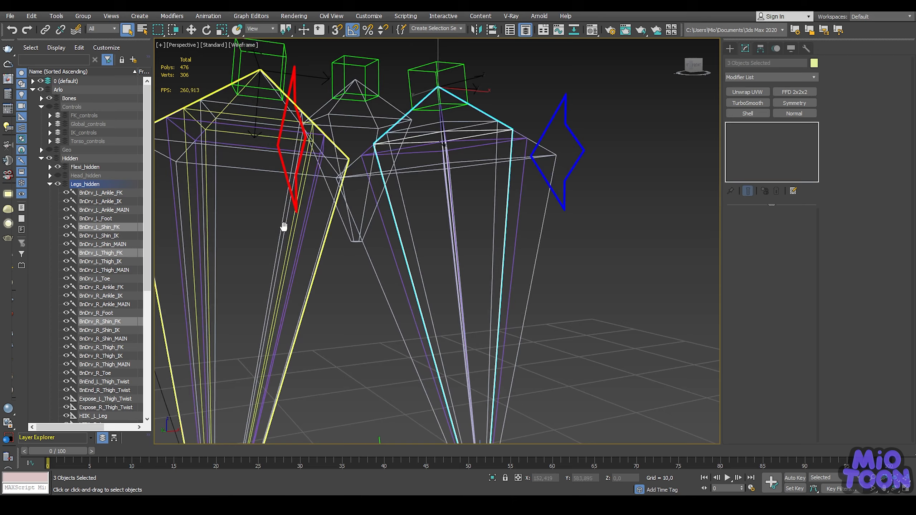
{"action": "left_click", "coordinate": [292, 232], "text": "ctrl"}
{"action": "scroll", "coordinate": [292, 231], "scroll_direction": "down", "scroll_amount": 5}
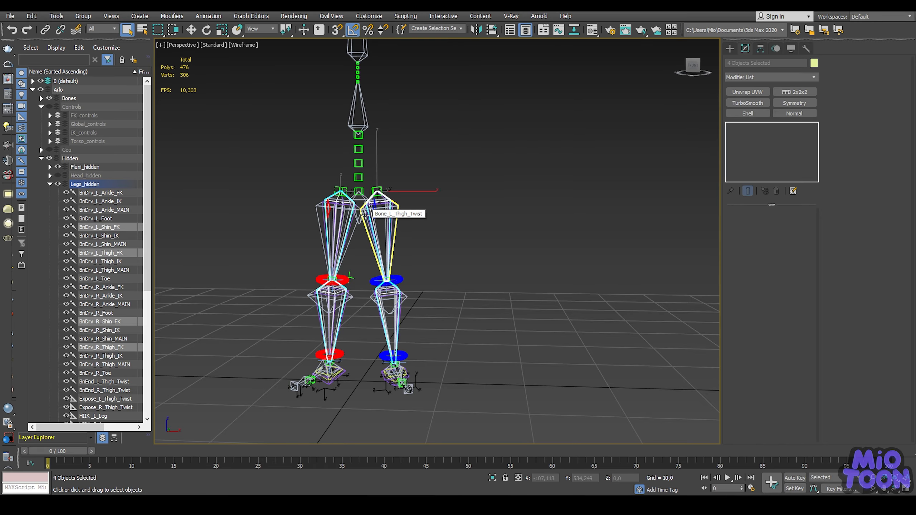
{"action": "key", "text": "ctrl+v"}
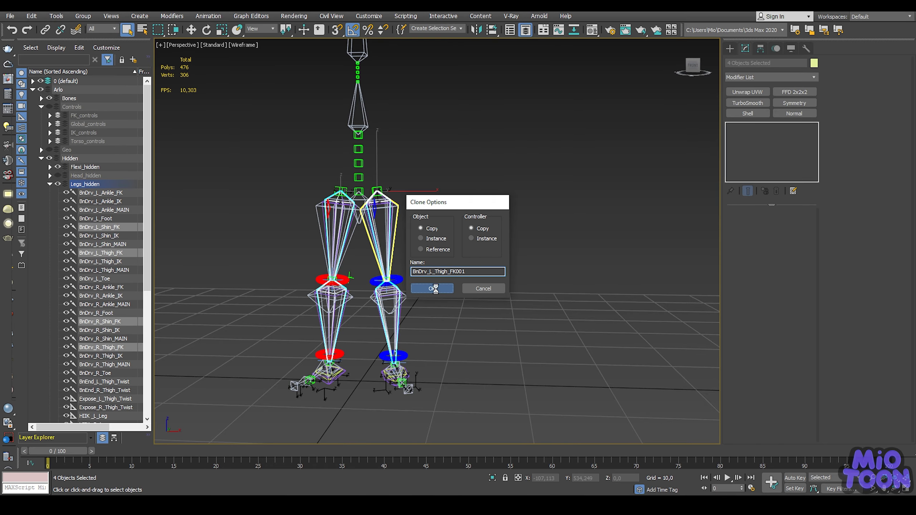
{"action": "left_click", "coordinate": [431, 289]}
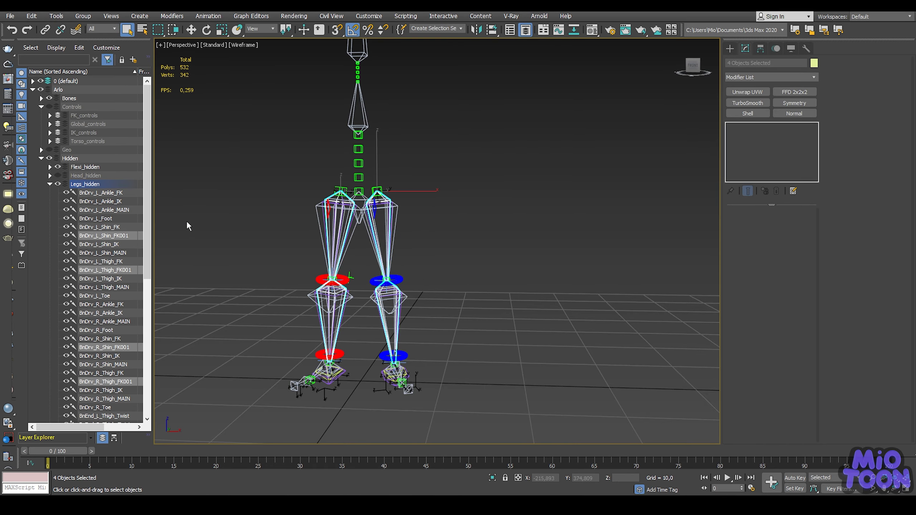
Step: Set the width of the four cloned bones to 1 by running $.width = 1 in the MAXScript Listener
{"action": "right_click", "coordinate": [29, 478]}
{"action": "left_click", "coordinate": [31, 457]}
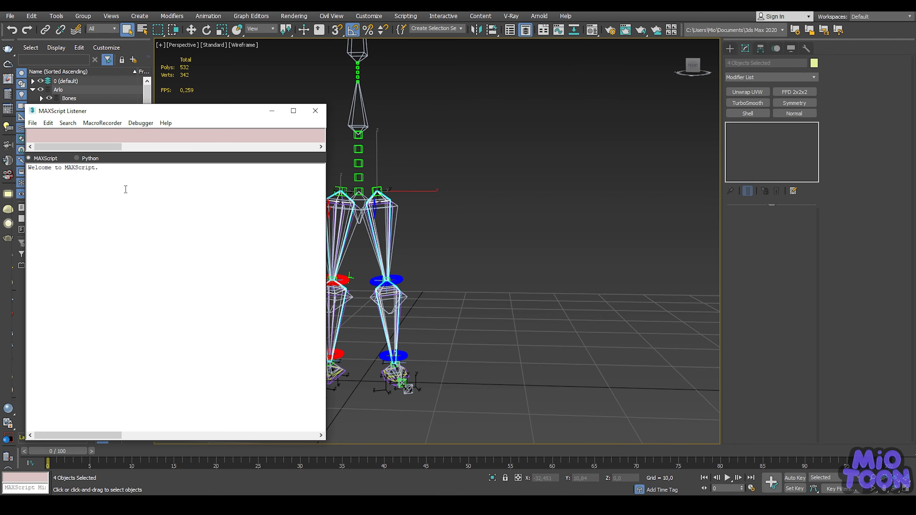
{"action": "scroll", "coordinate": [108, 171], "scroll_direction": "up", "scroll_amount": 6, "text": "ctrl"}
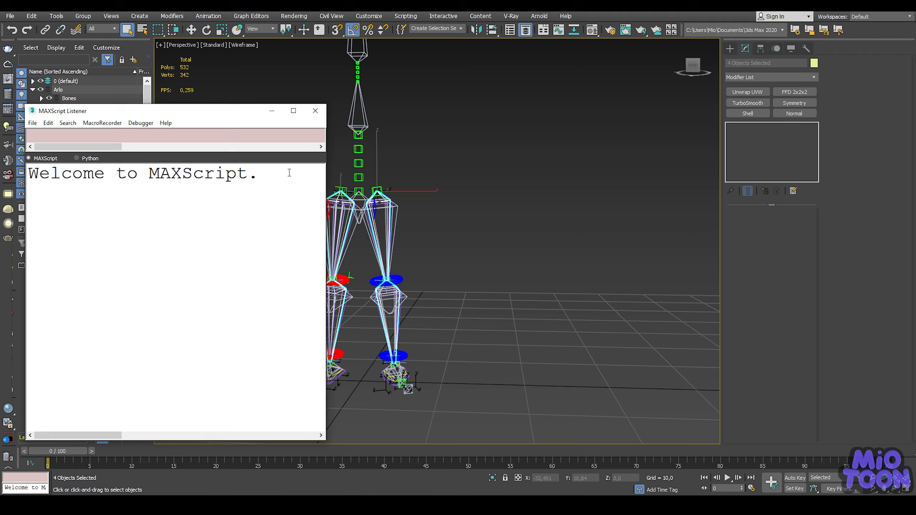
{"action": "left_click_drag", "start_coordinate": [289, 173], "coordinate": [33, 186]}
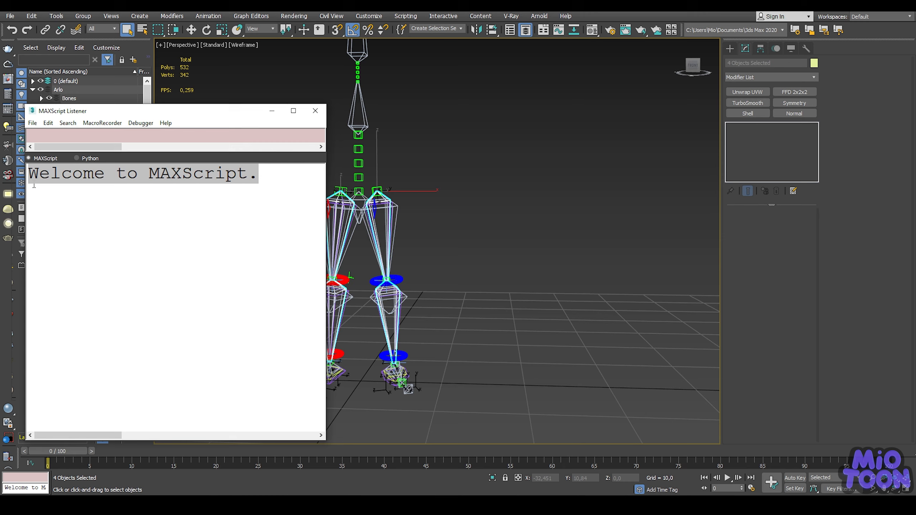
{"action": "type", "text": "$"}
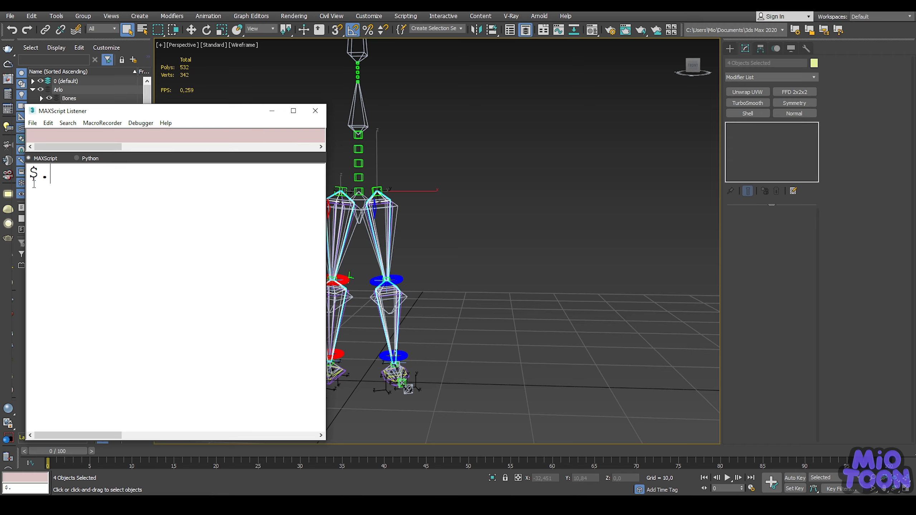
{"action": "type", "text": ".width = 1"}
{"action": "key", "text": "Return"}
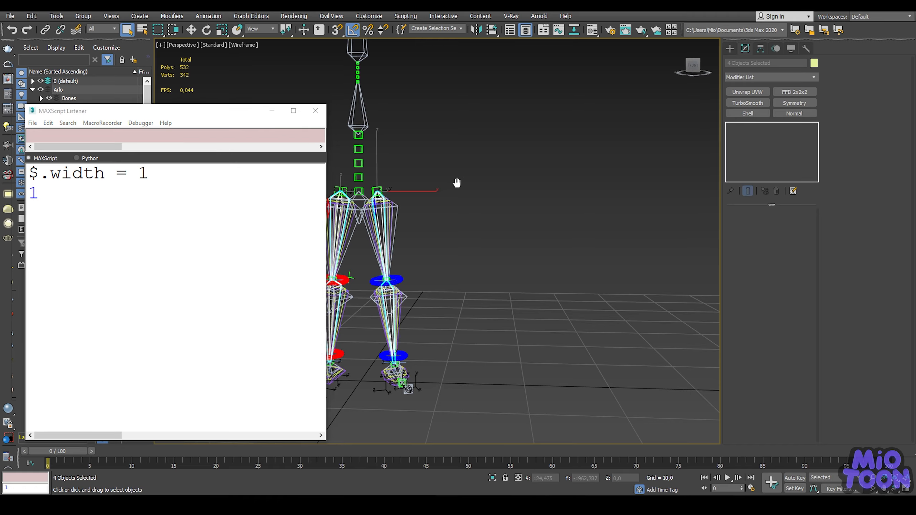
Step: Set the height of the four cloned bones to 1 by running $.height = 1, and close the MAXScript Listener
{"action": "middle_click_drag", "start_coordinate": [456, 182], "coordinate": [530, 183]}
{"action": "scroll", "coordinate": [485, 202], "scroll_direction": "up", "scroll_amount": 5}
{"action": "middle_click_drag", "start_coordinate": [485, 203], "coordinate": [484, 205], "text": "alt"}
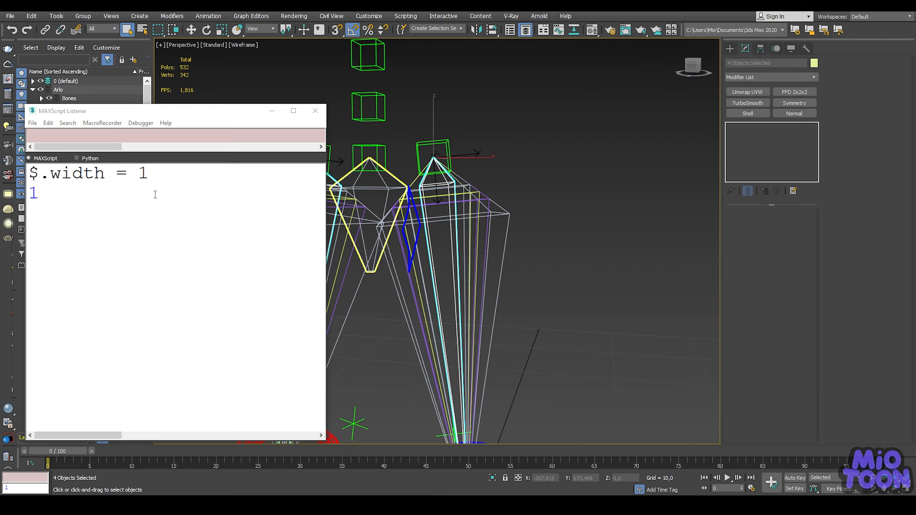
{"action": "key", "text": "shift+4"}
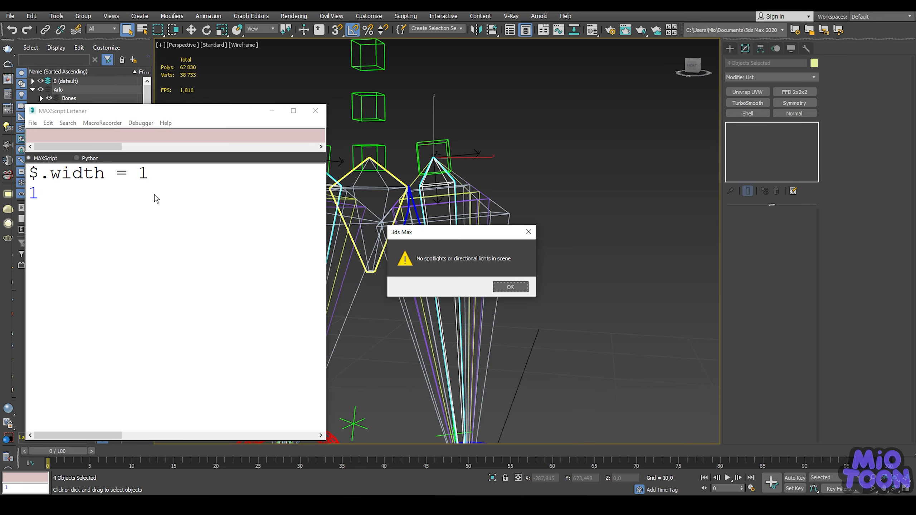
{"action": "left_click", "coordinate": [512, 287]}
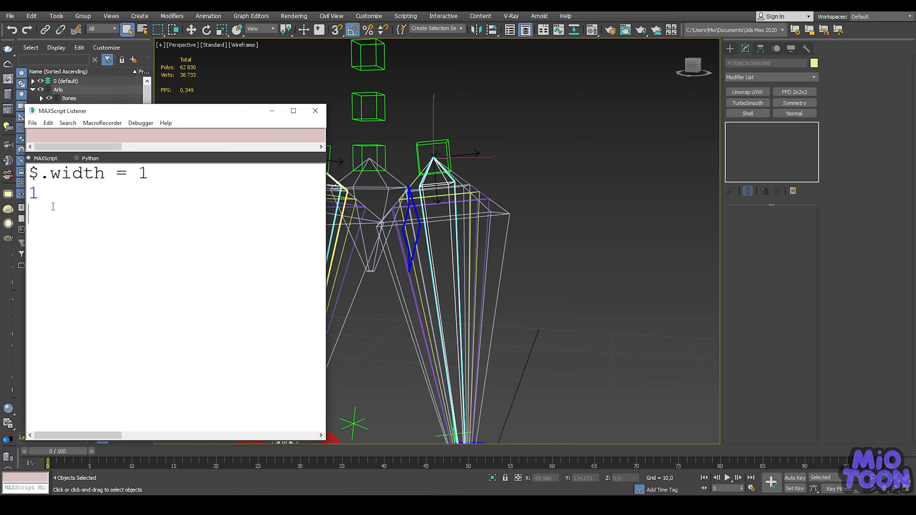
{"action": "type", "text": "$.height = 1"}
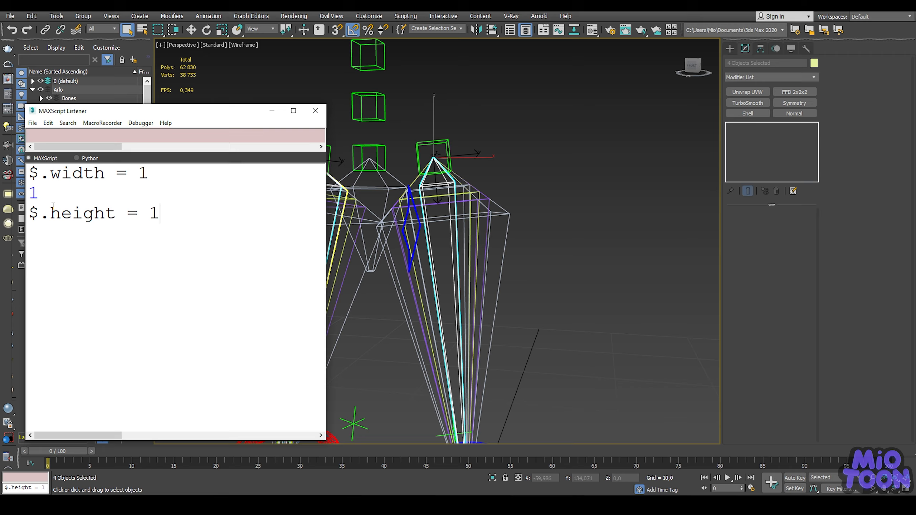
{"action": "key", "text": "Return"}
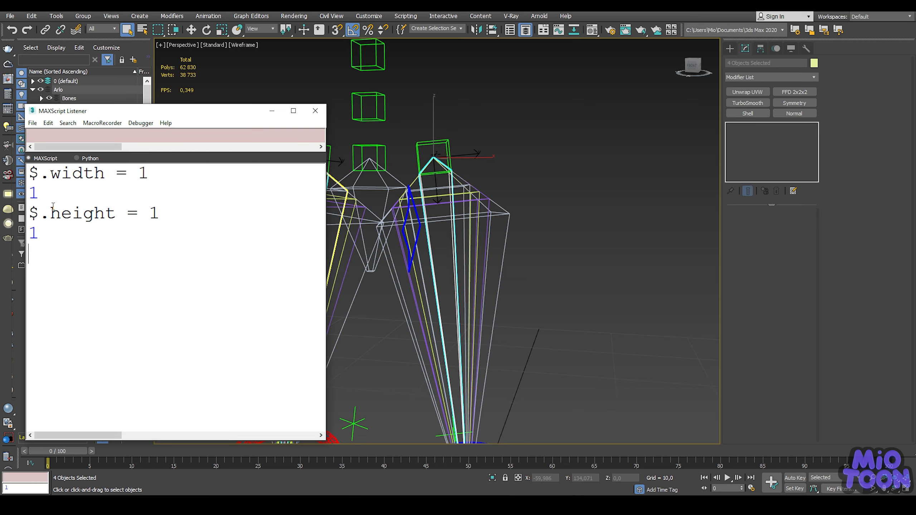
{"action": "scroll", "coordinate": [532, 216], "scroll_direction": "down", "scroll_amount": 5}
{"action": "middle_click_drag", "start_coordinate": [533, 215], "coordinate": [501, 177]}
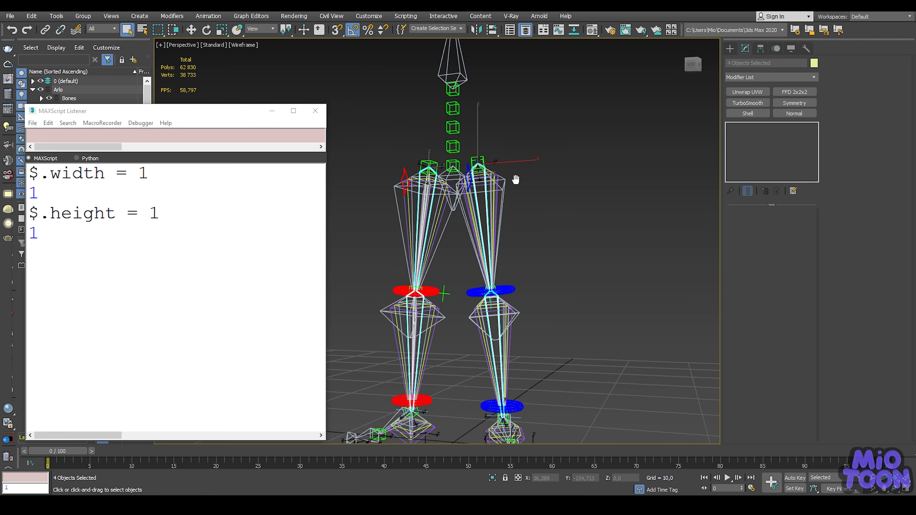
{"action": "left_click", "coordinate": [317, 111]}
Step: Color the four cloned leg bones black and clear the selection
{"action": "scroll", "coordinate": [546, 206], "scroll_direction": "up", "scroll_amount": 5}
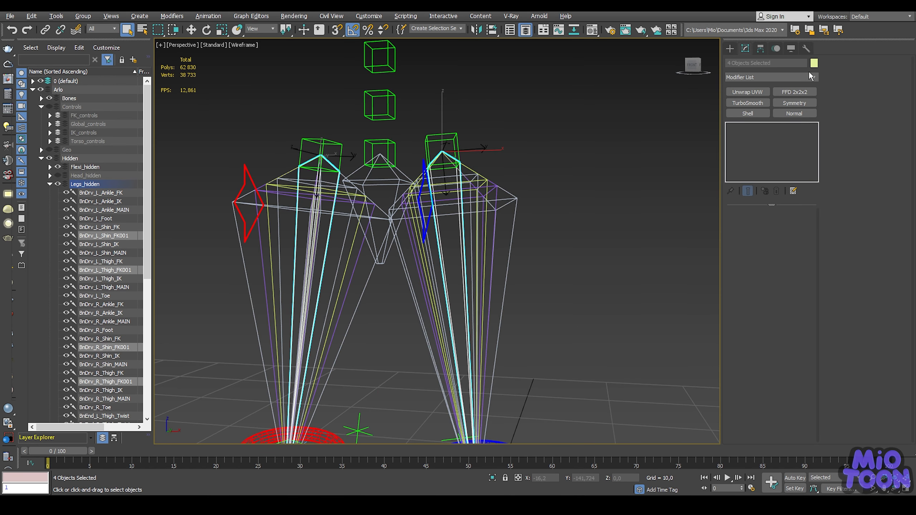
{"action": "left_click", "coordinate": [814, 62]}
{"action": "left_click", "coordinate": [537, 275]}
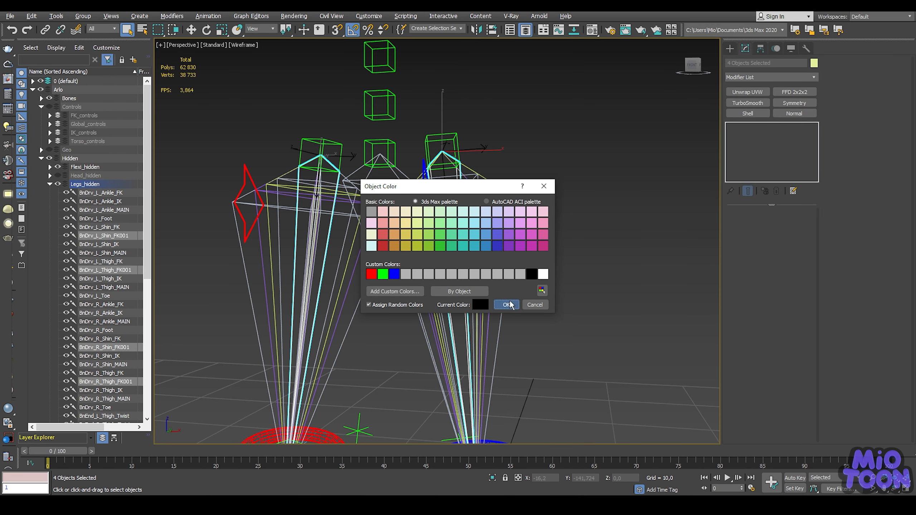
{"action": "left_click", "coordinate": [510, 305]}
{"action": "middle_click_drag", "start_coordinate": [508, 222], "coordinate": [481, 199]}
{"action": "left_click", "coordinate": [529, 218]}
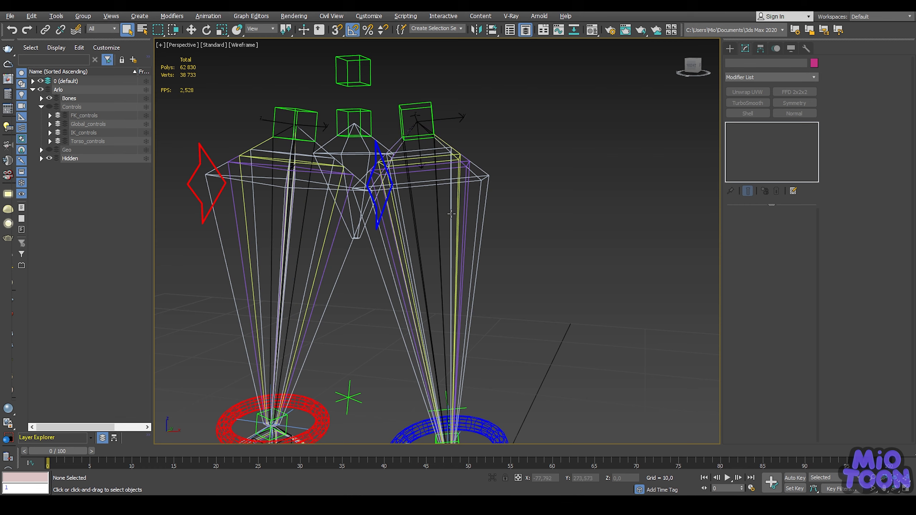
Step: Rename the cloned left thigh bone BnDrv_anim_L_Thigh_FK
{"action": "left_click", "coordinate": [436, 208]}
{"action": "scroll", "coordinate": [436, 208], "scroll_direction": "up", "scroll_amount": 3}
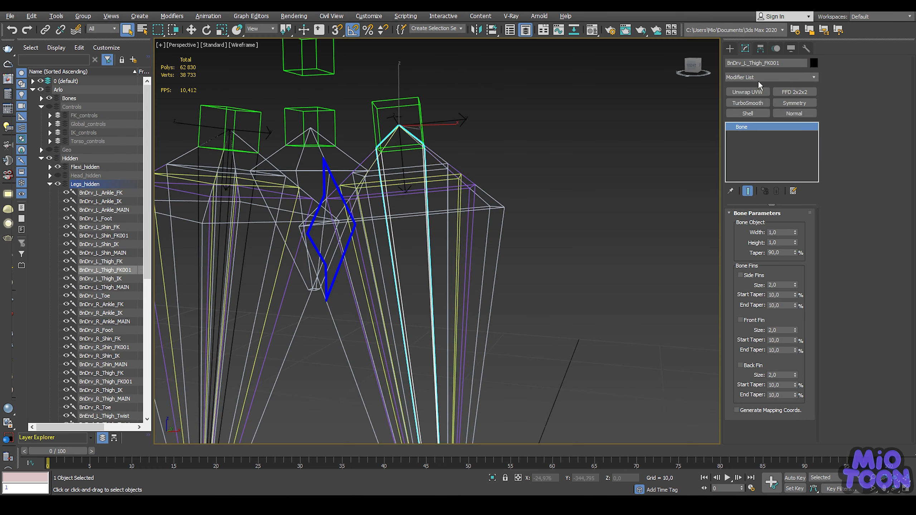
{"action": "left_click", "coordinate": [744, 63]}
{"action": "key", "text": "Return"}
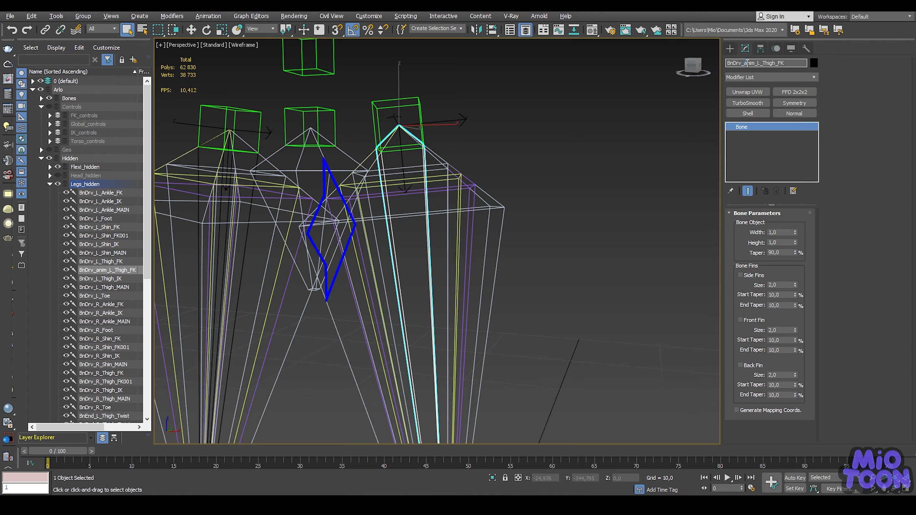
Step: Rename the cloned left shin bone BnDrv_anim_L_Shin_FK
{"action": "scroll", "coordinate": [471, 310], "scroll_direction": "down", "scroll_amount": 4}
{"action": "middle_click_drag", "start_coordinate": [471, 309], "coordinate": [462, 134]}
{"action": "scroll", "coordinate": [462, 317], "scroll_direction": "up", "scroll_amount": 4}
{"action": "left_click", "coordinate": [459, 327]}
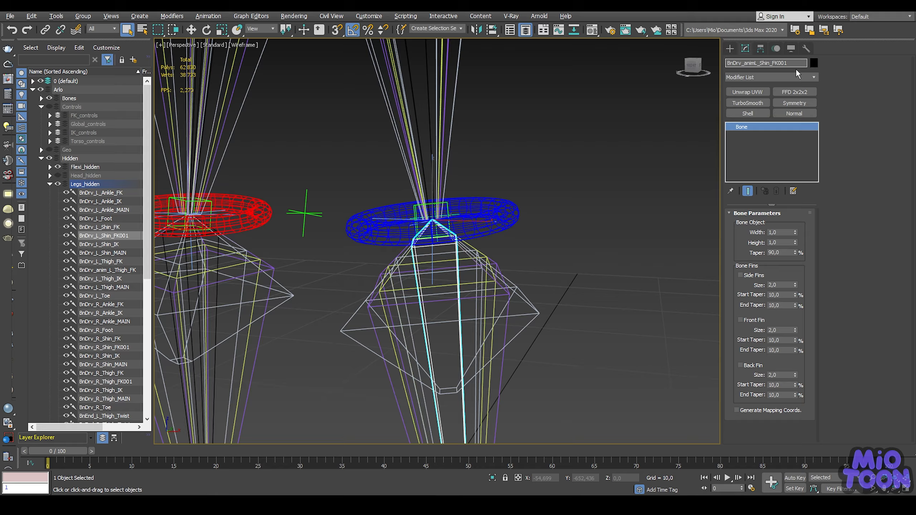
{"action": "key", "text": "Delete"}
{"action": "key", "text": "Return"}
Step: Rename the cloned right shin bone BnDrv_anim_R_Shin_FK
{"action": "scroll", "coordinate": [541, 274], "scroll_direction": "down", "scroll_amount": 5}
{"action": "middle_click_drag", "start_coordinate": [531, 258], "coordinate": [630, 229]}
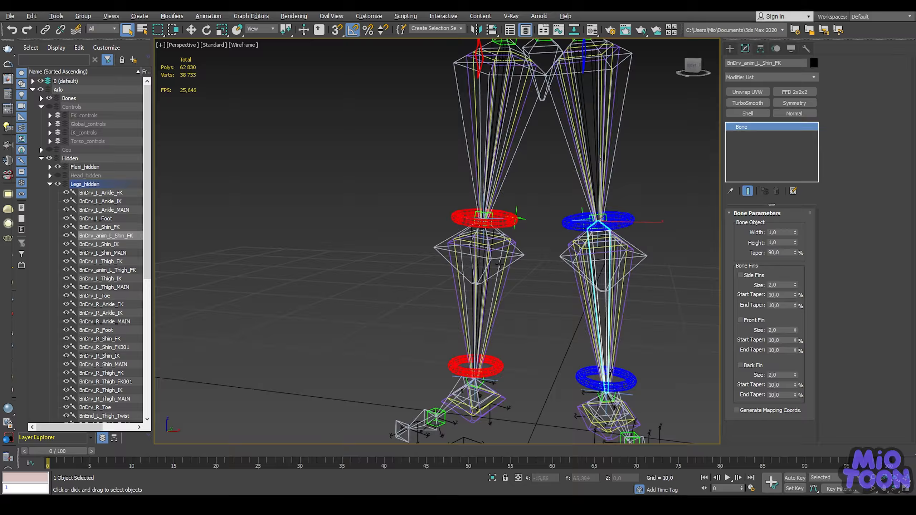
{"action": "scroll", "coordinate": [485, 254], "scroll_direction": "up", "scroll_amount": 5}
{"action": "left_click", "coordinate": [504, 212]}
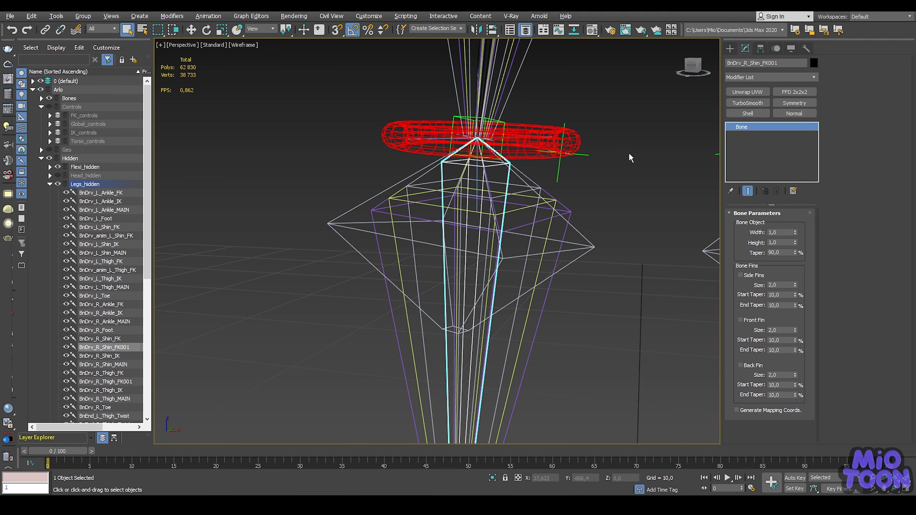
{"action": "left_click", "coordinate": [746, 61]}
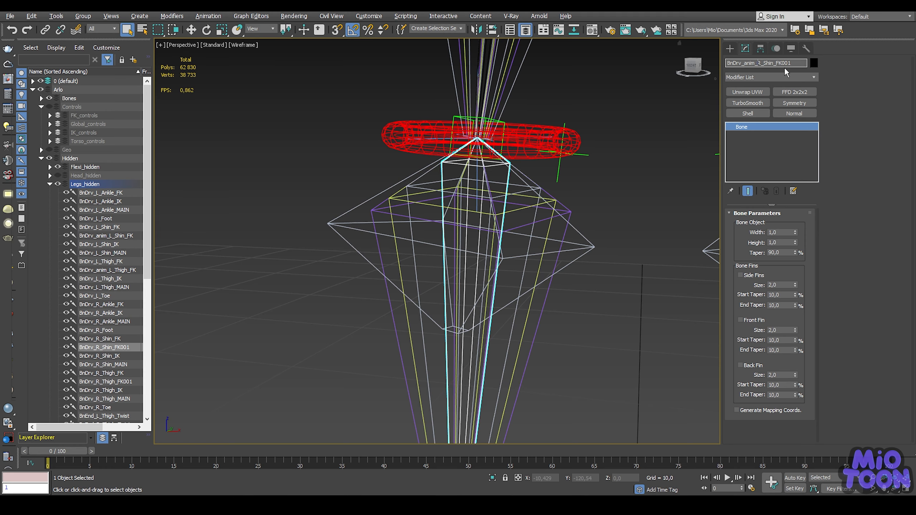
{"action": "left_click", "coordinate": [793, 62]}
Step: Rename the cloned right thigh bone BnDrv_anim_R_Thigh_FK
{"action": "middle_click_drag", "start_coordinate": [543, 147], "coordinate": [562, 343], "text": "alt"}
{"action": "left_click", "coordinate": [517, 161]}
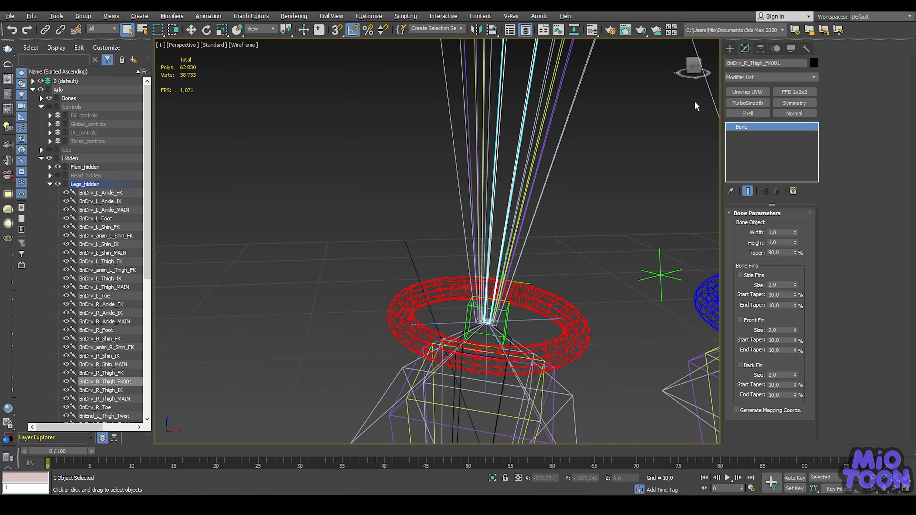
{"action": "left_click", "coordinate": [743, 62]}
{"action": "type", "text": "anim_"}
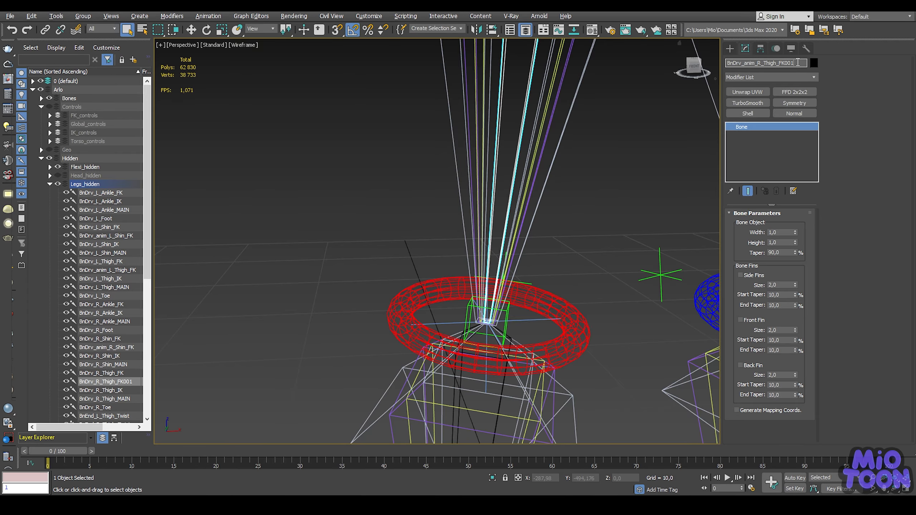
{"action": "key", "text": "Return"}
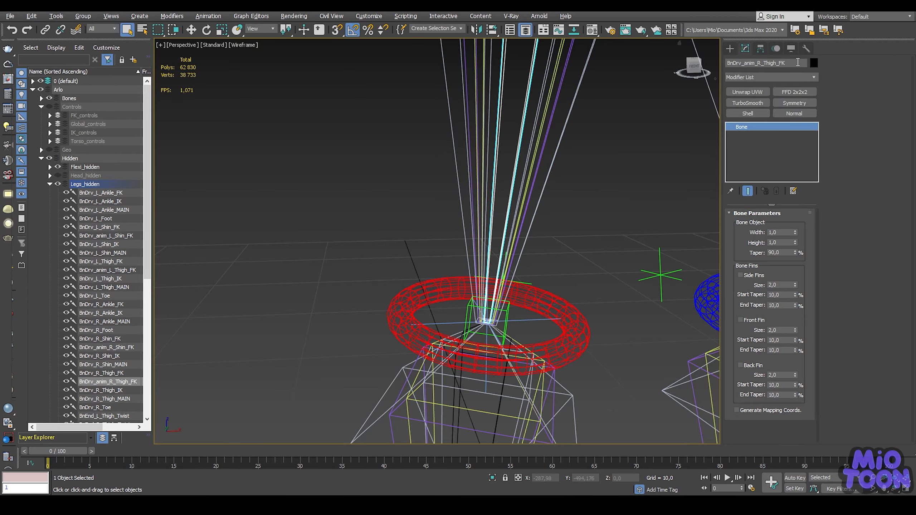
Step: Link the left thigh controller Anim_L_Thigh_FK to the thin black left thigh bone as its parent
{"action": "scroll", "coordinate": [579, 201], "scroll_direction": "down", "scroll_amount": 7}
{"action": "middle_click_drag", "start_coordinate": [580, 202], "coordinate": [458, 246]}
{"action": "middle_click_drag", "start_coordinate": [566, 158], "coordinate": [524, 175], "text": "alt"}
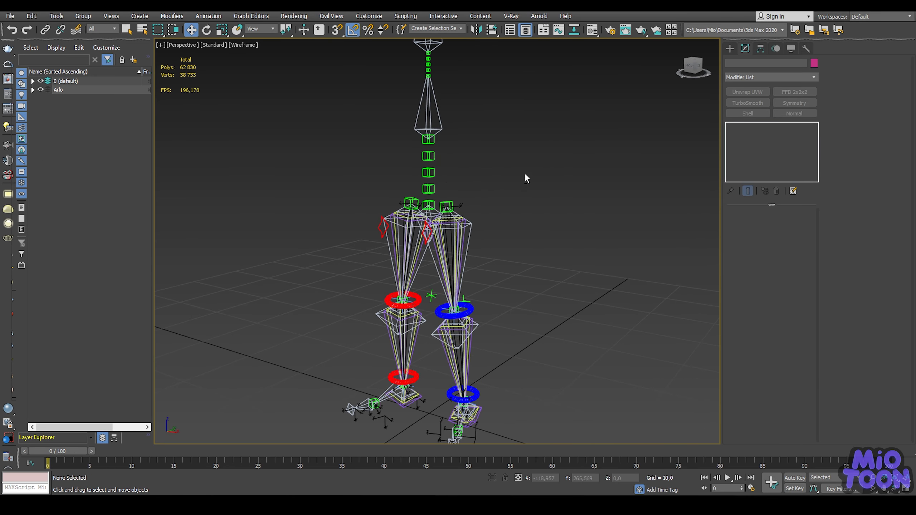
{"action": "scroll", "coordinate": [456, 192], "scroll_direction": "up", "scroll_amount": 6}
{"action": "middle_click_drag", "start_coordinate": [455, 196], "coordinate": [476, 151]}
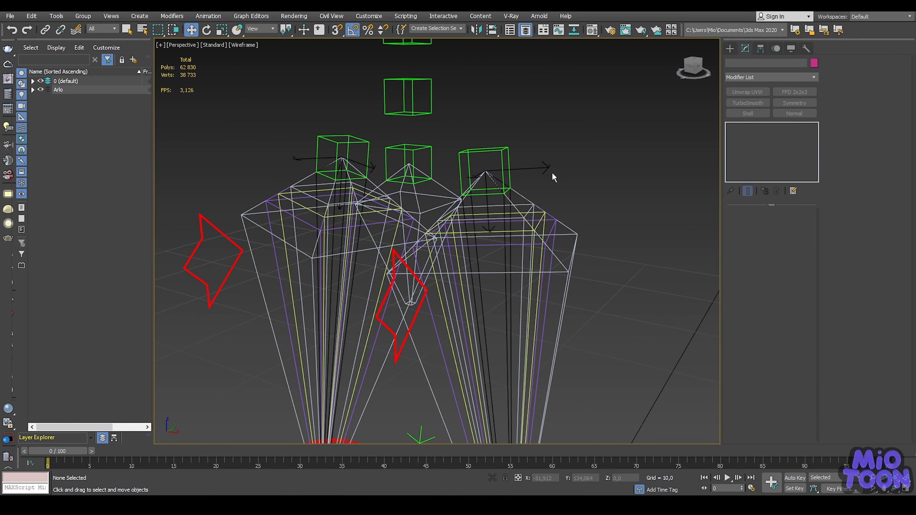
{"action": "scroll", "coordinate": [555, 175], "scroll_direction": "down", "scroll_amount": 4}
{"action": "middle_click_drag", "start_coordinate": [561, 177], "coordinate": [538, 174]}
{"action": "scroll", "coordinate": [551, 180], "scroll_direction": "up", "scroll_amount": 4}
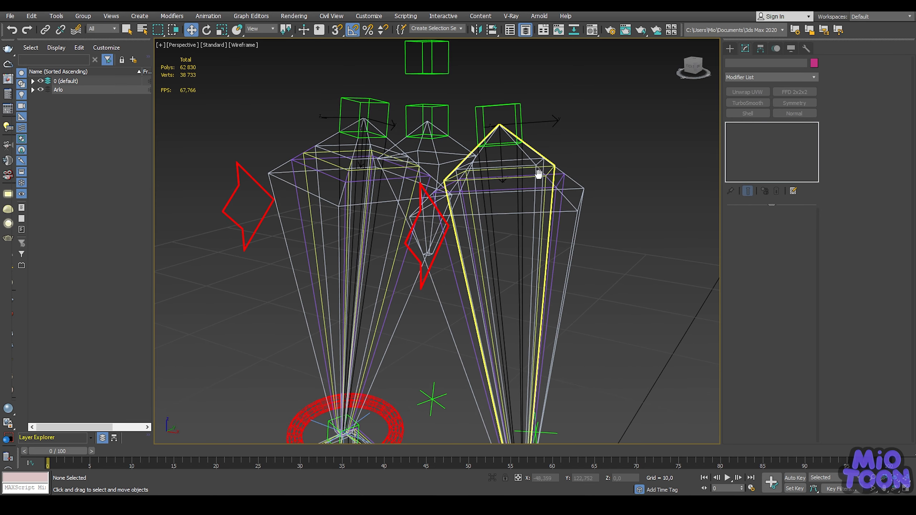
{"action": "left_click", "coordinate": [431, 265]}
{"action": "middle_click_drag", "start_coordinate": [434, 217], "coordinate": [442, 237], "text": "alt"}
{"action": "left_click", "coordinate": [44, 31]}
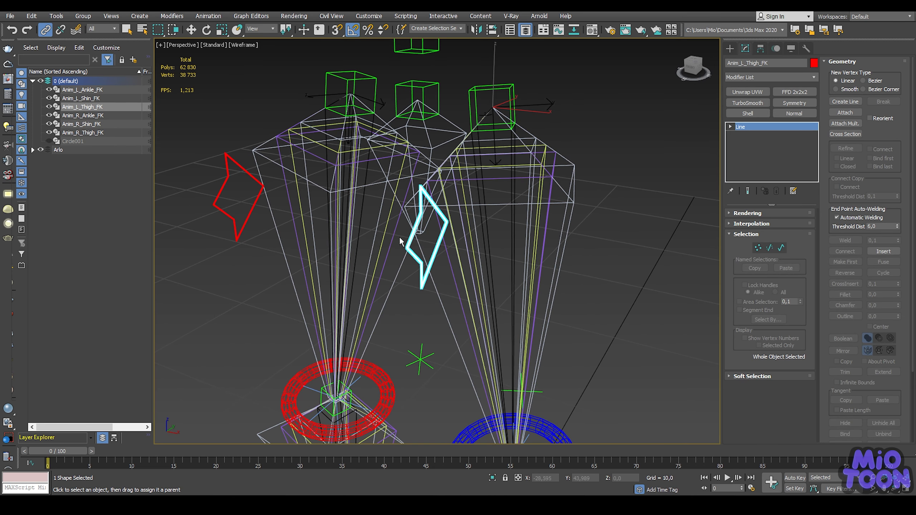
{"action": "left_click_drag", "start_coordinate": [496, 262], "coordinate": [499, 259]}
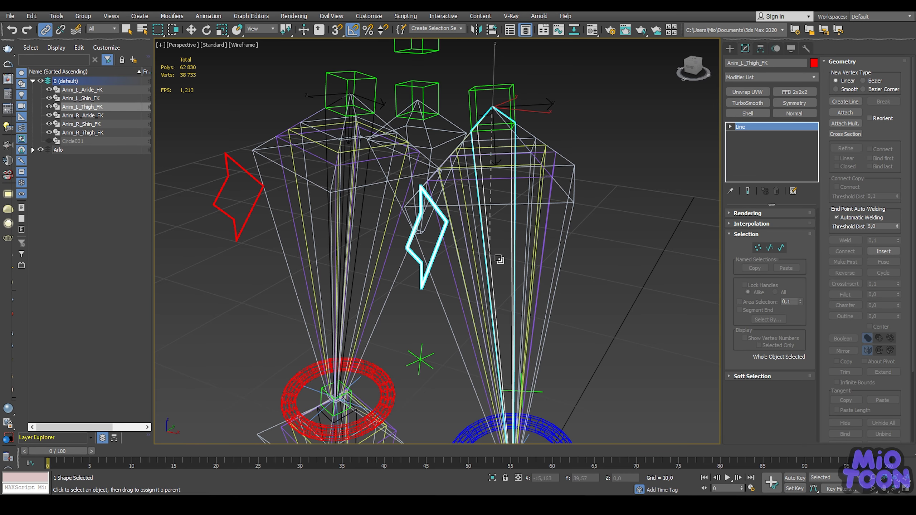
Step: Link the right thigh controller Anim_R_Thigh_FK to the thin black right thigh bone as its parent
{"action": "middle_click_drag", "start_coordinate": [311, 149], "coordinate": [416, 167]}
{"action": "middle_click_drag", "start_coordinate": [416, 167], "coordinate": [451, 160], "text": "alt"}
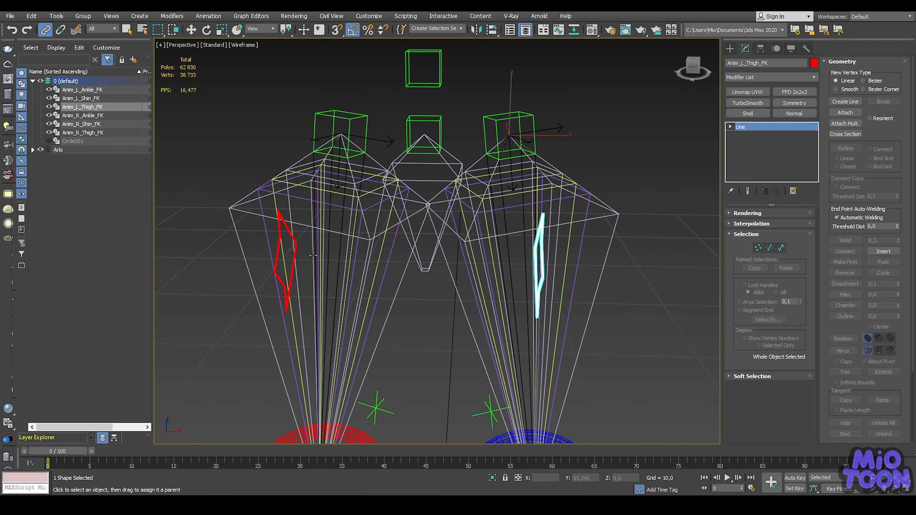
{"action": "left_click_drag", "start_coordinate": [296, 245], "coordinate": [332, 251]}
Step: Examine the pivot of the right thigh controller Anim_R_Thigh_FK in pivot-only mode
{"action": "middle_click_drag", "start_coordinate": [427, 180], "coordinate": [388, 167], "text": "alt"}
{"action": "left_click", "coordinate": [760, 48]}
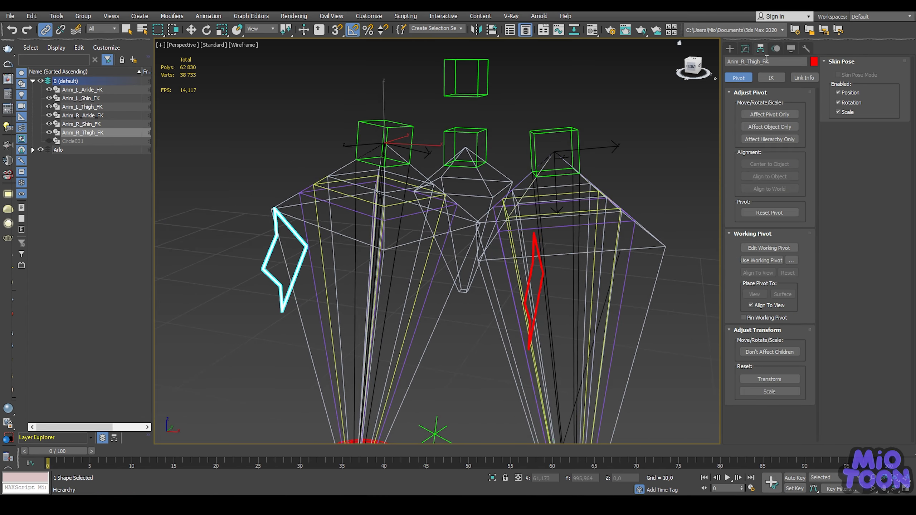
{"action": "left_click", "coordinate": [769, 114]}
{"action": "middle_click_drag", "start_coordinate": [402, 241], "coordinate": [374, 235]}
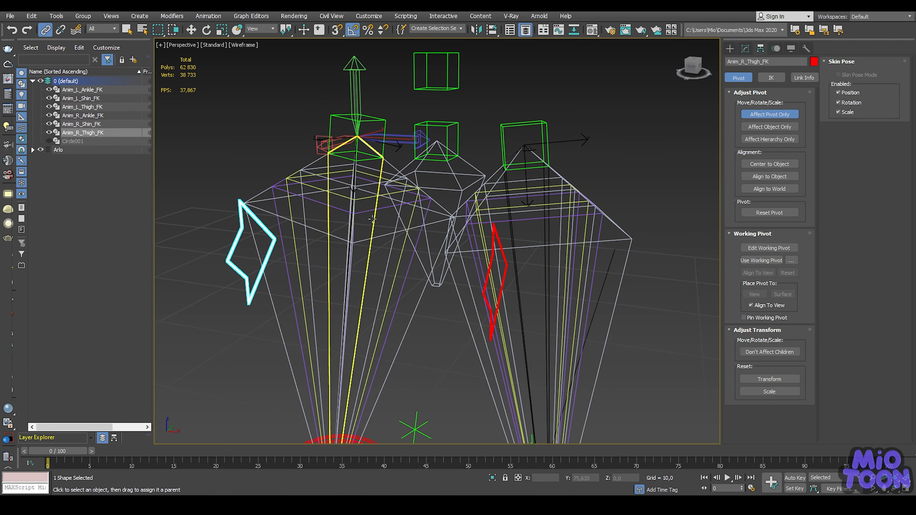
{"action": "left_click", "coordinate": [375, 235]}
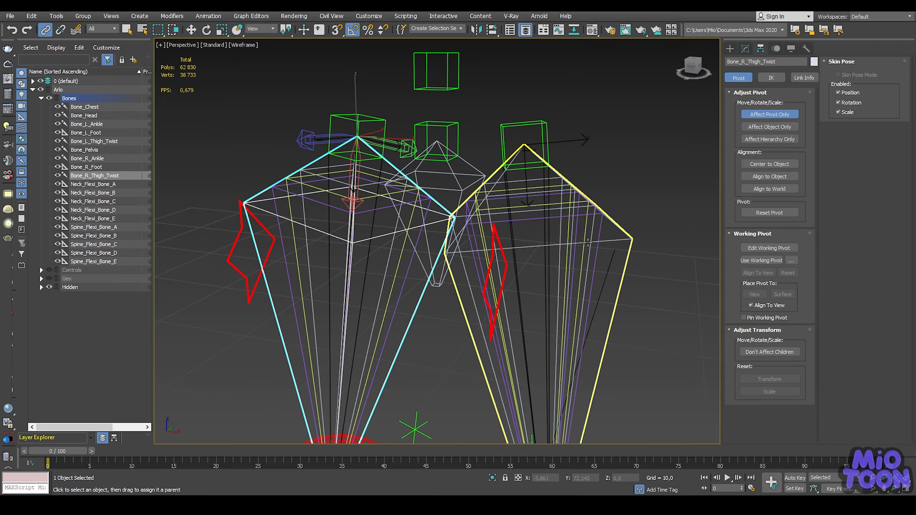
{"action": "left_click", "coordinate": [591, 247]}
Step: Reset the transform of the left thigh controller Anim_L_Thigh_FK with Reset XForm and collapse its modifier stack
{"action": "left_click", "coordinate": [509, 267]}
{"action": "middle_click_drag", "start_coordinate": [511, 267], "coordinate": [477, 195], "text": "alt"}
{"action": "left_click", "coordinate": [747, 48]}
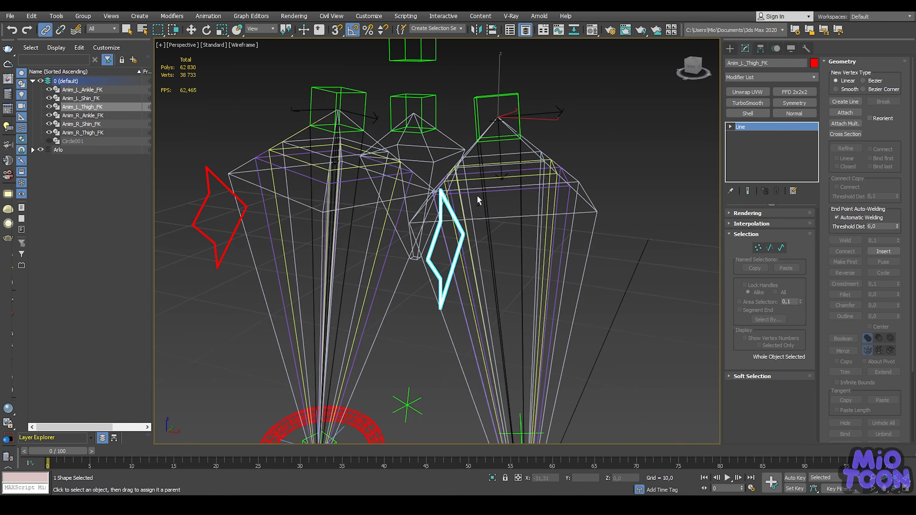
{"action": "left_click", "coordinate": [807, 48]}
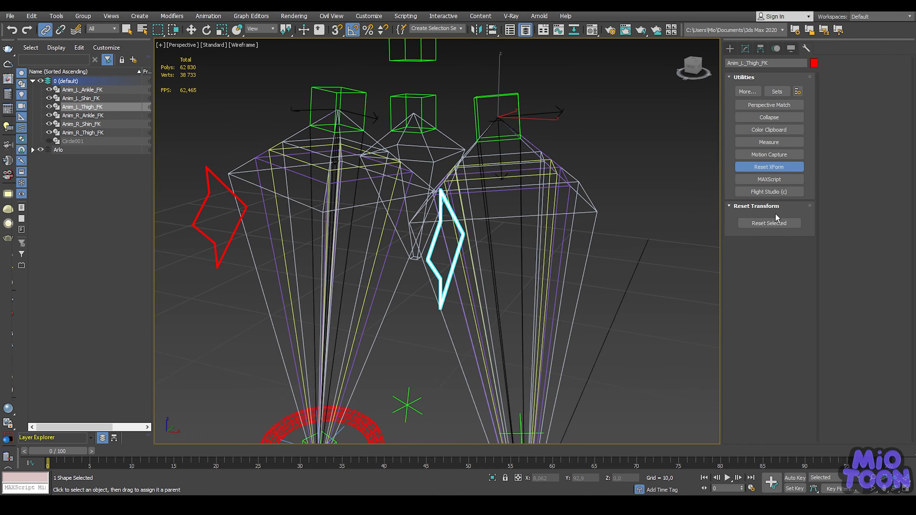
{"action": "left_click", "coordinate": [771, 222]}
{"action": "left_click", "coordinate": [775, 117]}
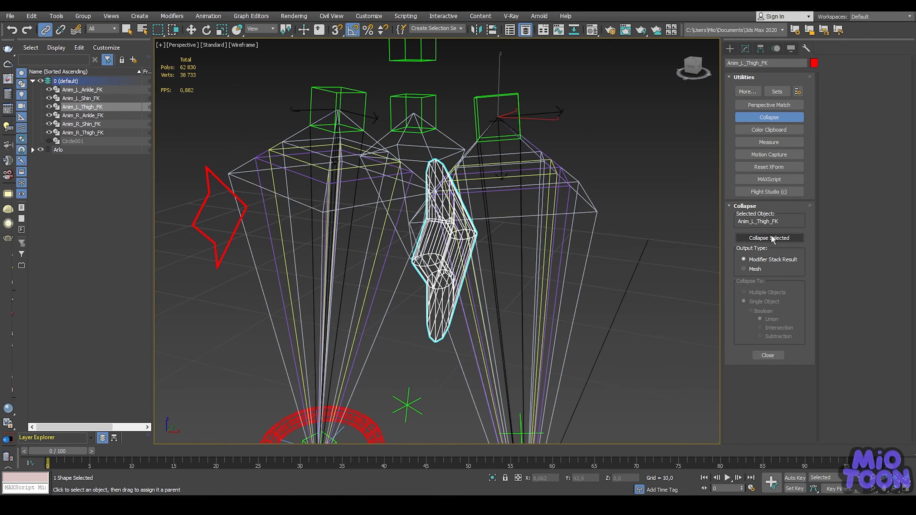
Step: Reset the transform of the right thigh controller Anim_R_Thigh_FK with Reset XForm and collapse its modifier stack
{"action": "left_click", "coordinate": [217, 265]}
{"action": "middle_click_drag", "start_coordinate": [393, 156], "coordinate": [447, 163]}
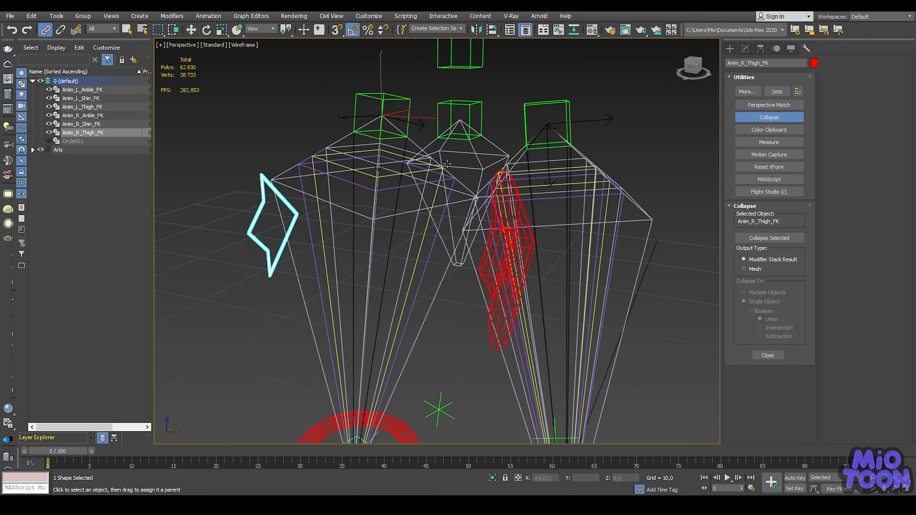
{"action": "left_click", "coordinate": [760, 166]}
{"action": "left_click", "coordinate": [766, 222]}
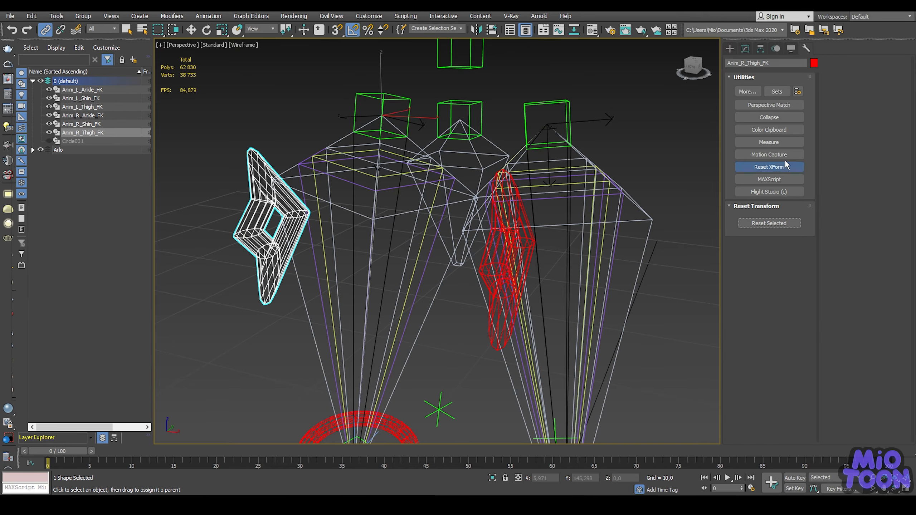
{"action": "left_click", "coordinate": [778, 118]}
Step: Link the left shin controller Anim_L_Shin_FK to the thin black left shin bone as its parent
{"action": "scroll", "coordinate": [449, 195], "scroll_direction": "down", "scroll_amount": 4}
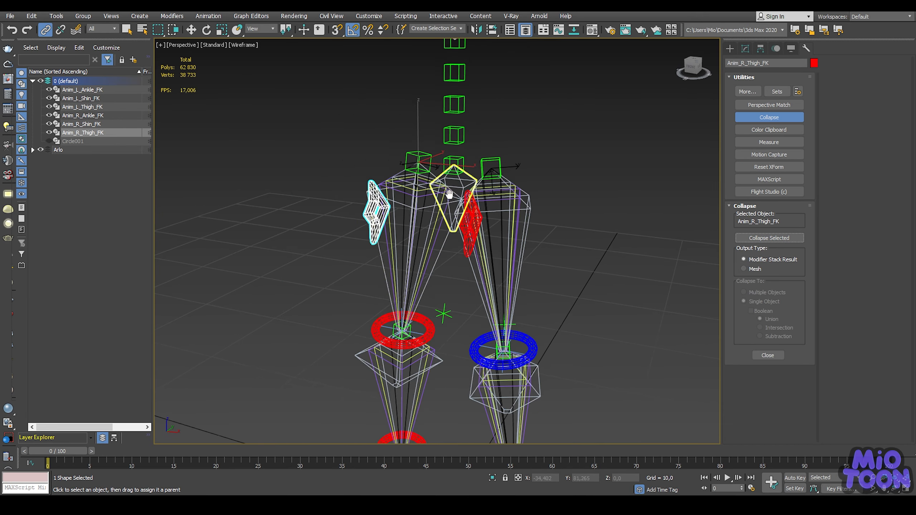
{"action": "middle_click_drag", "start_coordinate": [450, 195], "coordinate": [440, 121]}
{"action": "scroll", "coordinate": [495, 236], "scroll_direction": "up", "scroll_amount": 3}
{"action": "middle_click_drag", "start_coordinate": [523, 245], "coordinate": [537, 208]}
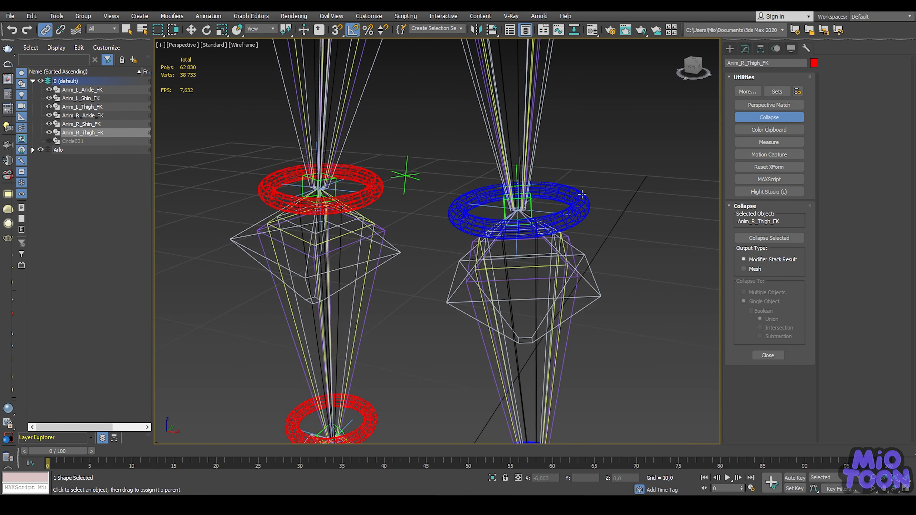
{"action": "left_click", "coordinate": [744, 48]}
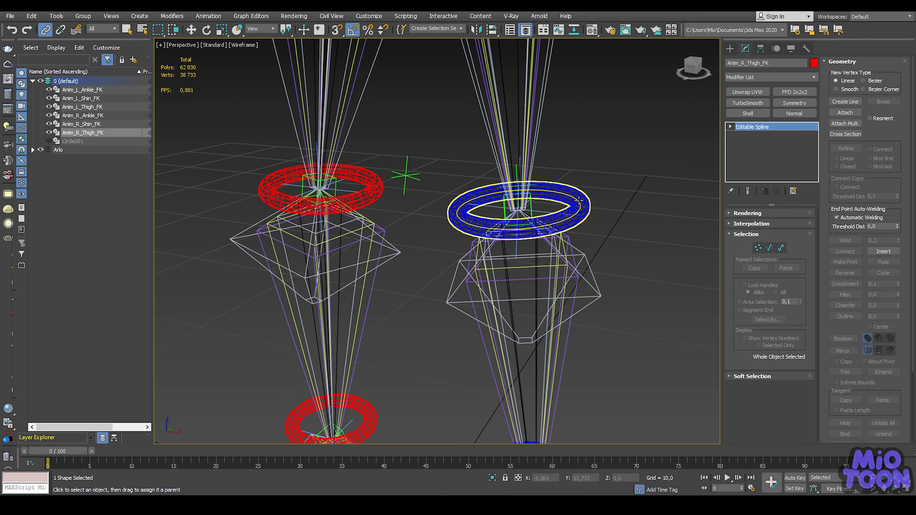
{"action": "left_click_drag", "start_coordinate": [578, 200], "coordinate": [541, 373]}
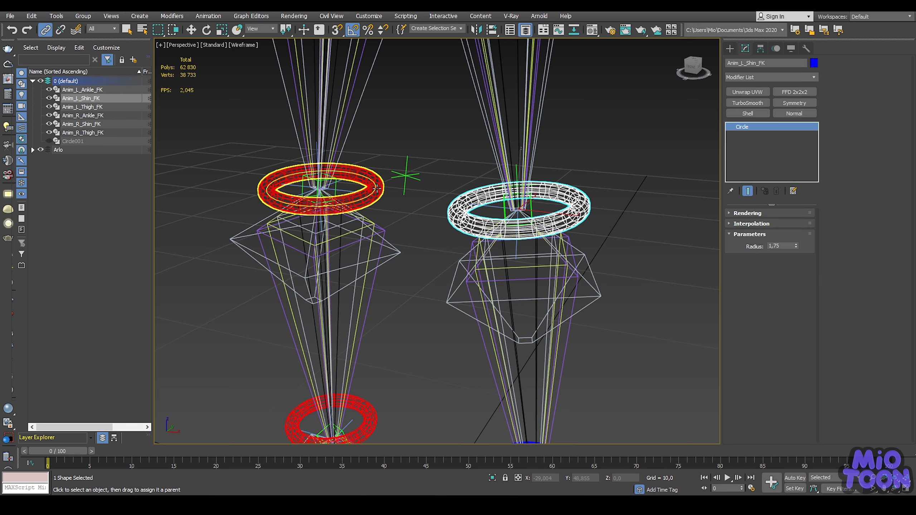
Step: Link the right shin controller Anim_R_Shin_FK to the thin black right shin bone as its parent
{"action": "middle_click_drag", "start_coordinate": [376, 188], "coordinate": [500, 203]}
{"action": "middle_click_drag", "start_coordinate": [500, 203], "coordinate": [529, 207], "text": "alt"}
{"action": "middle_click_drag", "start_coordinate": [479, 235], "coordinate": [485, 207]}
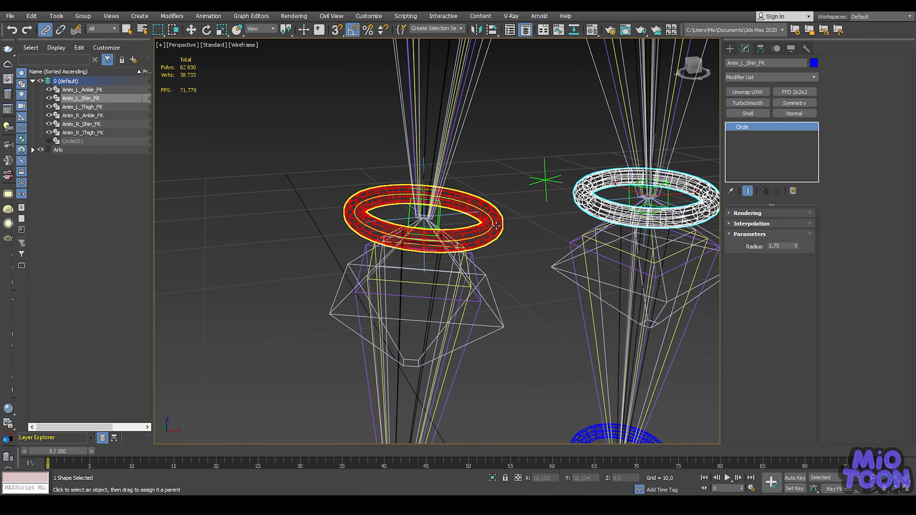
{"action": "left_click_drag", "start_coordinate": [496, 225], "coordinate": [436, 313]}
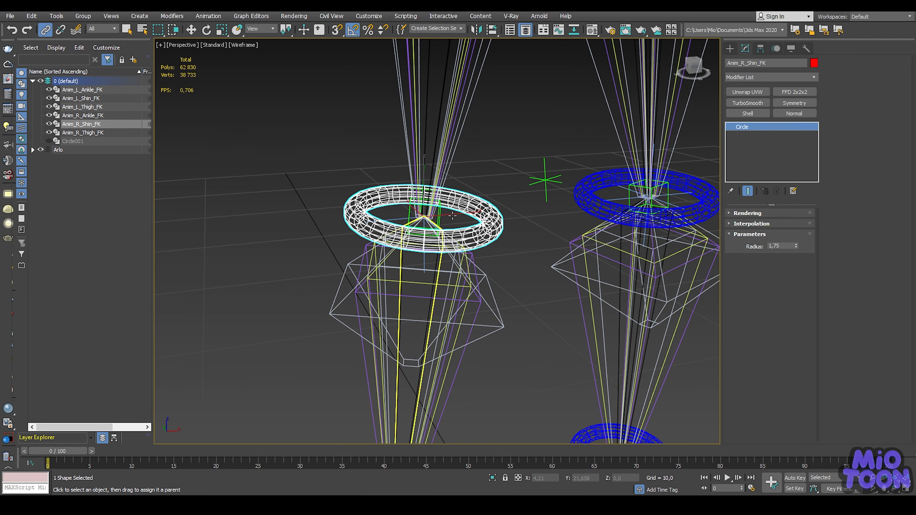
Step: Reset the transforms of both shin controllers together with Reset XForm and collapse their modifier stacks
{"action": "scroll", "coordinate": [463, 215], "scroll_direction": "down", "scroll_amount": 6}
{"action": "middle_click_drag", "start_coordinate": [463, 215], "coordinate": [421, 221], "text": "alt"}
{"action": "scroll", "coordinate": [499, 212], "scroll_direction": "up", "scroll_amount": 4}
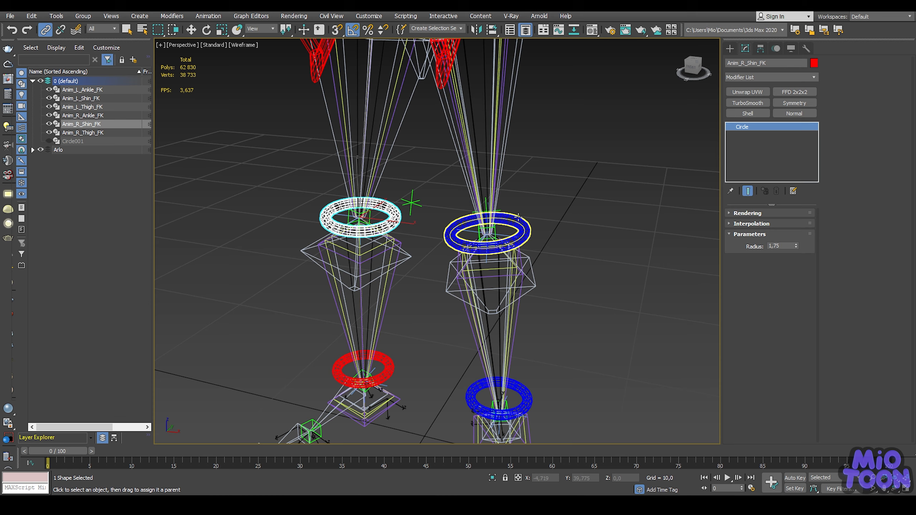
{"action": "left_click", "coordinate": [518, 217], "text": "ctrl"}
{"action": "left_click", "coordinate": [806, 48]}
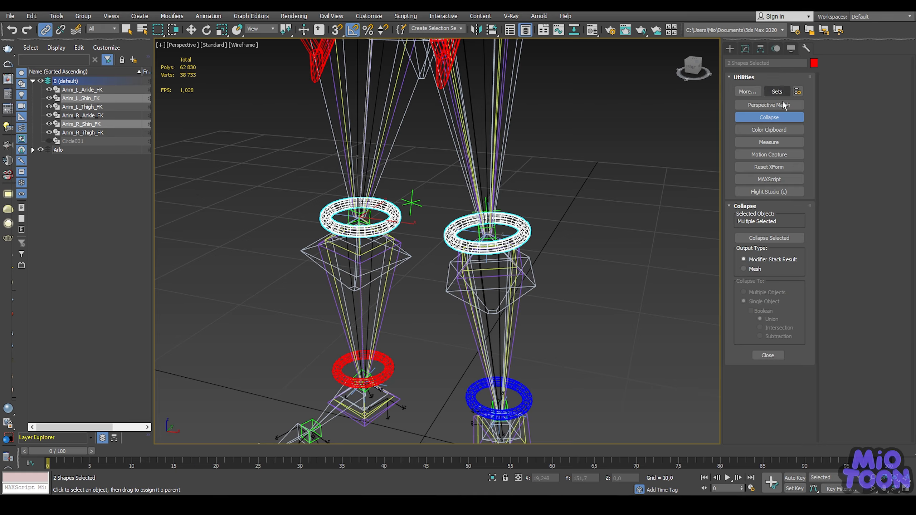
{"action": "left_click", "coordinate": [781, 168]}
{"action": "left_click", "coordinate": [779, 220]}
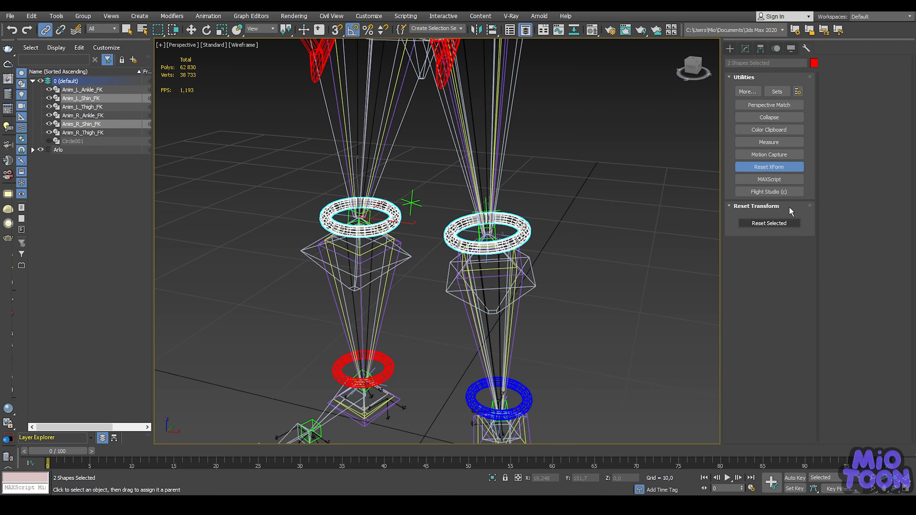
{"action": "left_click", "coordinate": [786, 119]}
{"action": "left_click", "coordinate": [769, 238]}
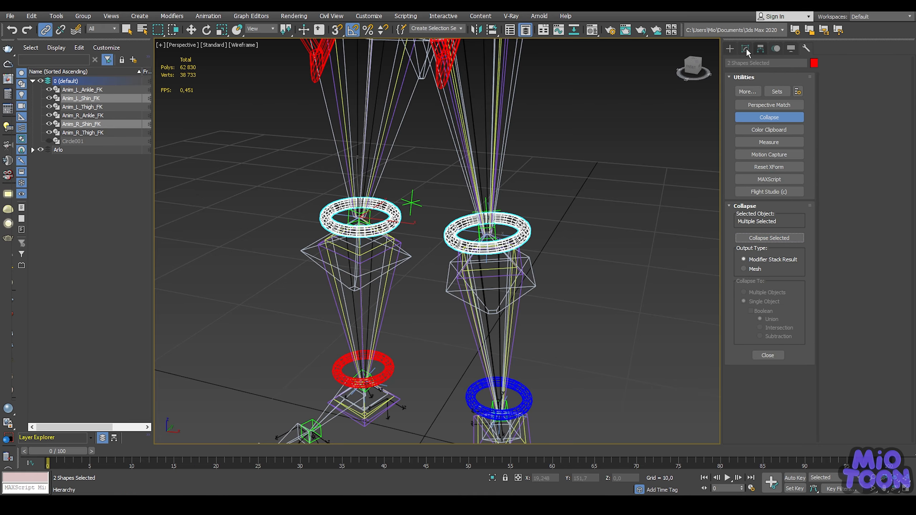
Step: Examine the pivot position and orientation of both shin controllers in pivot-only mode
{"action": "left_click", "coordinate": [761, 48]}
{"action": "left_click", "coordinate": [761, 49]}
{"action": "left_click", "coordinate": [769, 114]}
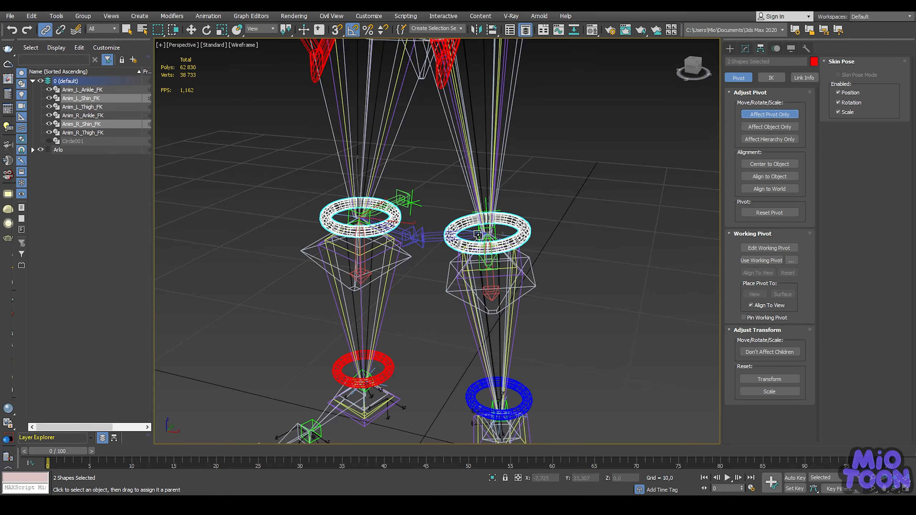
{"action": "scroll", "coordinate": [476, 230], "scroll_direction": "up", "scroll_amount": 5}
{"action": "middle_click_drag", "start_coordinate": [482, 231], "coordinate": [499, 249], "text": "alt"}
{"action": "scroll", "coordinate": [483, 282], "scroll_direction": "down", "scroll_amount": 8}
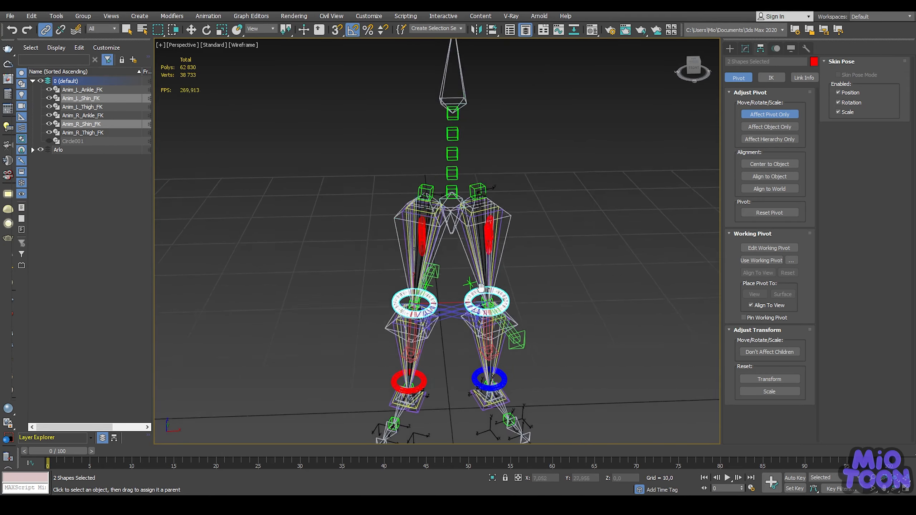
Step: Examine the pivots of the left and right thigh controllers and leave pivot-only mode
{"action": "middle_click_drag", "start_coordinate": [484, 207], "coordinate": [470, 262]}
{"action": "scroll", "coordinate": [471, 262], "scroll_direction": "up", "scroll_amount": 2}
{"action": "scroll", "coordinate": [470, 261], "scroll_direction": "up", "scroll_amount": 4}
{"action": "left_click", "coordinate": [484, 357]}
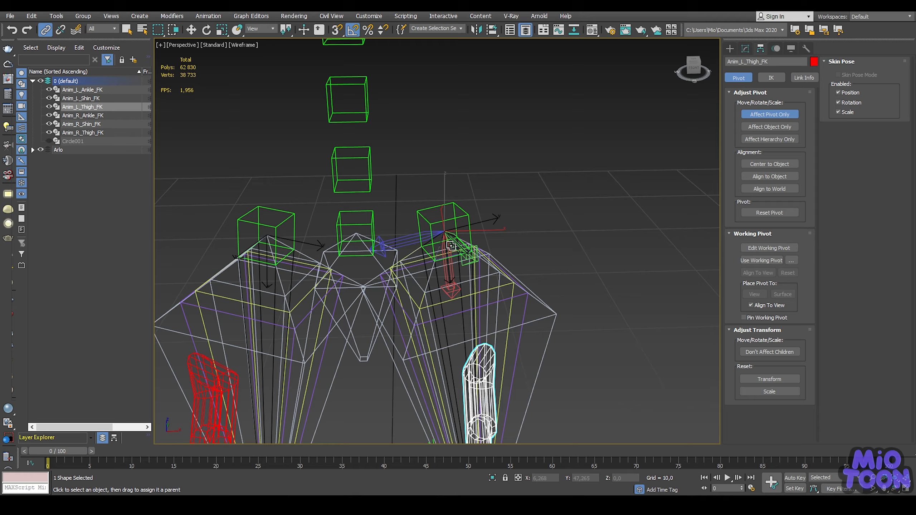
{"action": "middle_click_drag", "start_coordinate": [310, 284], "coordinate": [445, 228]}
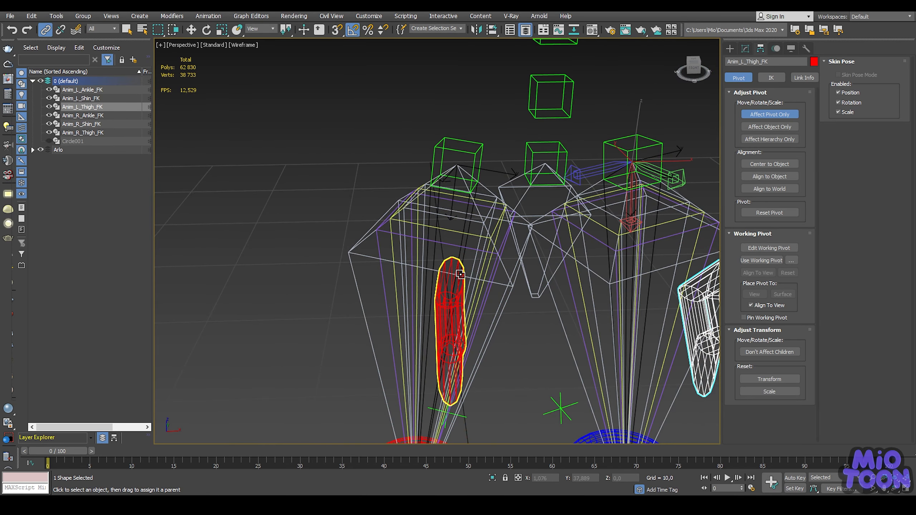
{"action": "left_click", "coordinate": [460, 274]}
{"action": "left_click", "coordinate": [744, 48]}
Step: Change the object color of the left thigh controller Anim_L_Thigh_FK to blue and deselect it
{"action": "scroll", "coordinate": [479, 231], "scroll_direction": "down", "scroll_amount": 6}
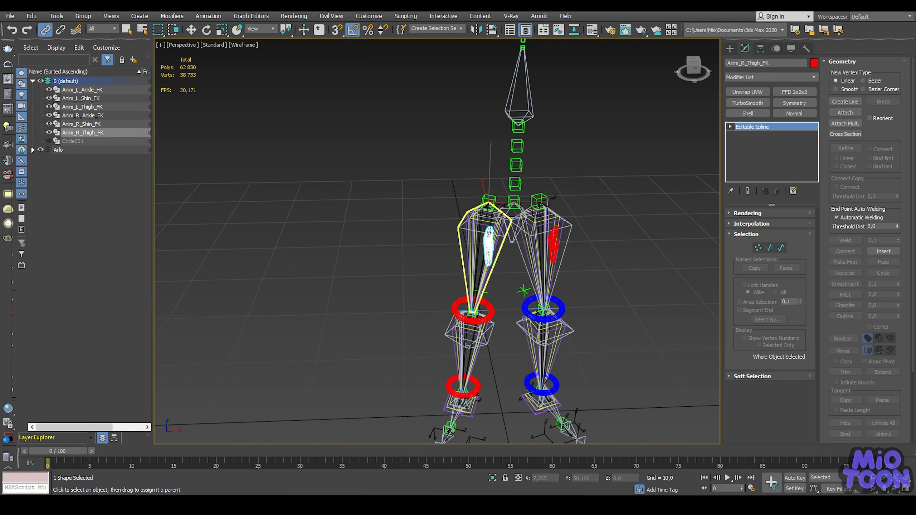
{"action": "middle_click_drag", "start_coordinate": [481, 227], "coordinate": [462, 193], "text": "alt"}
{"action": "middle_click_drag", "start_coordinate": [593, 226], "coordinate": [538, 213]}
{"action": "left_click", "coordinate": [553, 201]}
{"action": "scroll", "coordinate": [528, 216], "scroll_direction": "up", "scroll_amount": 5}
{"action": "left_click", "coordinate": [445, 187]}
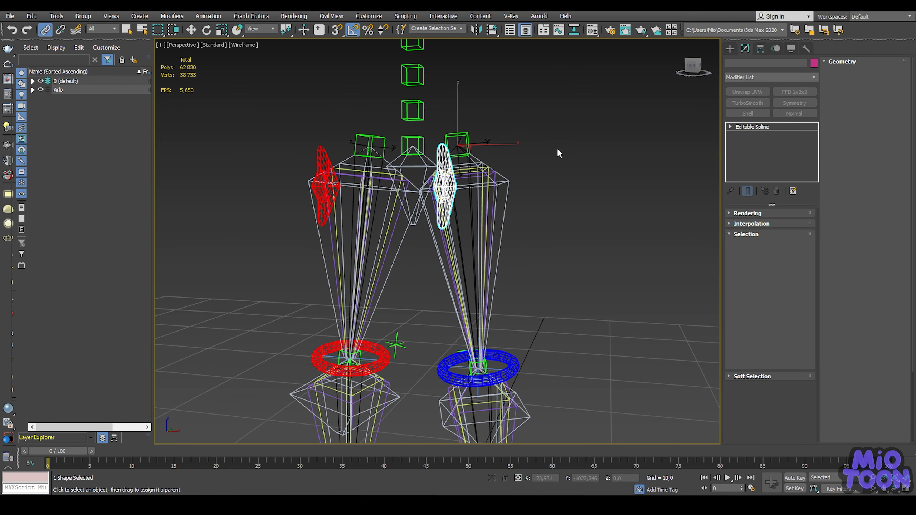
{"action": "left_click", "coordinate": [814, 64]}
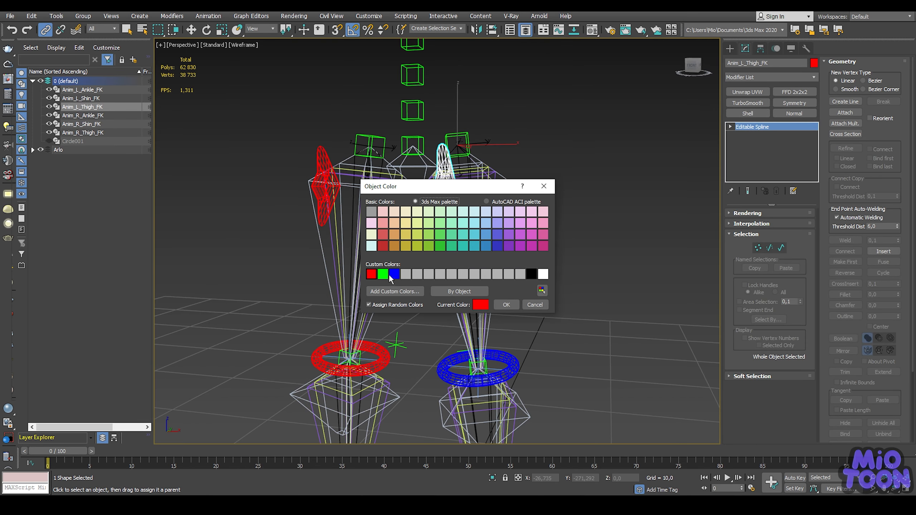
{"action": "left_click", "coordinate": [507, 304]}
{"action": "left_click", "coordinate": [572, 246]}
Step: Select the thin black left shin bone BnDrv_anim_L_Shin_FK and bring its node into focus in a new maximized Schematic View
{"action": "middle_click_drag", "start_coordinate": [576, 225], "coordinate": [607, 226]}
{"action": "scroll", "coordinate": [577, 218], "scroll_direction": "down", "scroll_amount": 5}
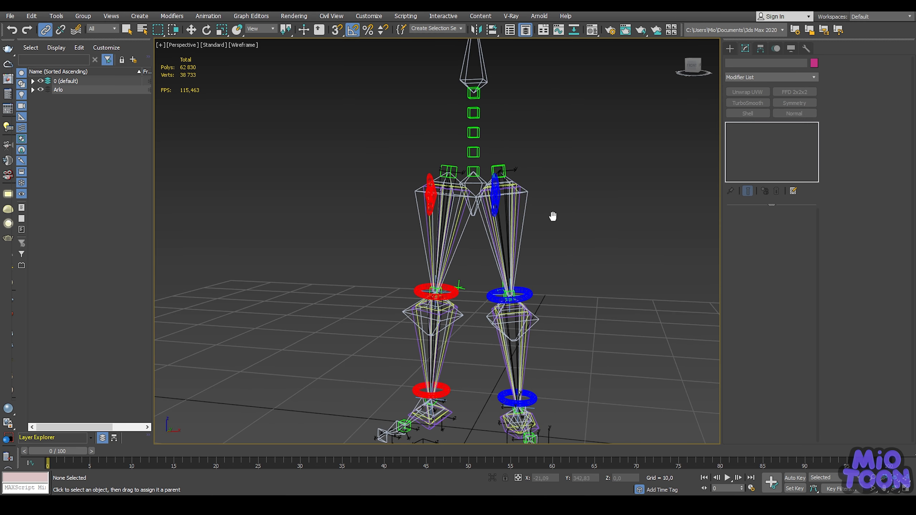
{"action": "scroll", "coordinate": [516, 327], "scroll_direction": "up", "scroll_amount": 4}
{"action": "left_click", "coordinate": [516, 327]}
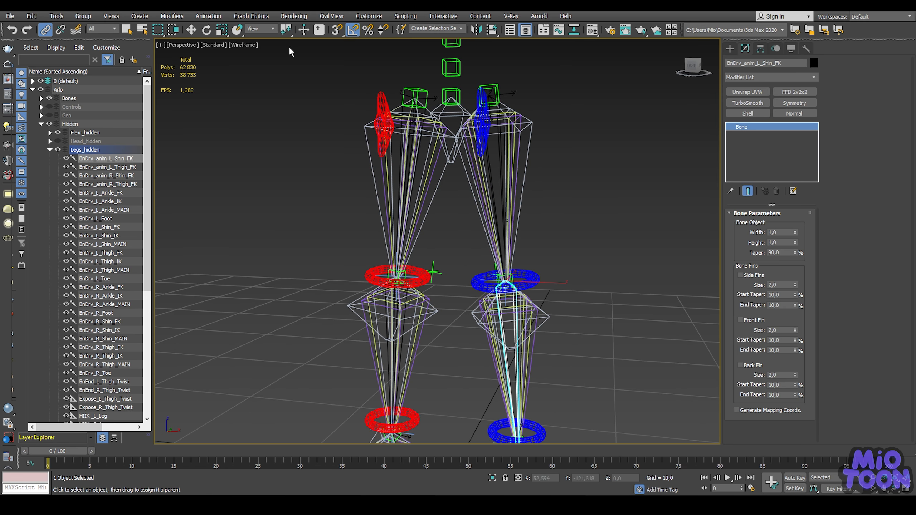
{"action": "left_click", "coordinate": [251, 17]}
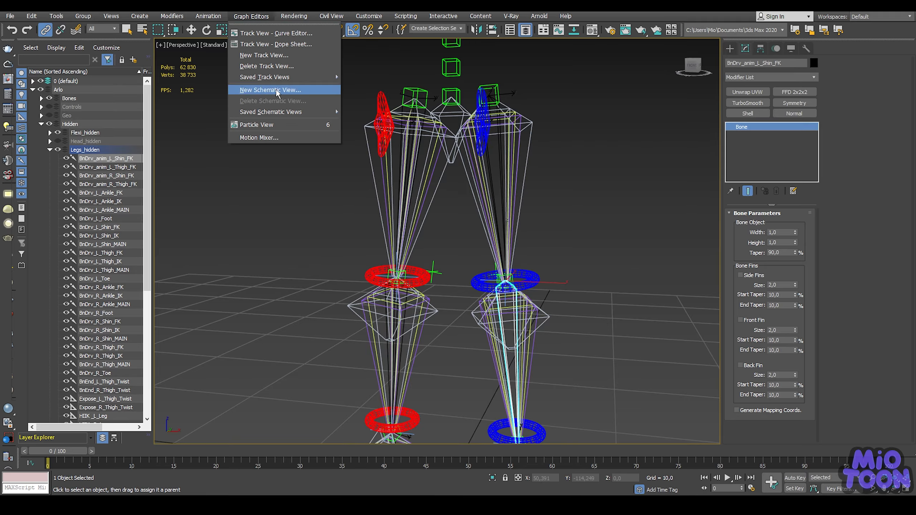
{"action": "left_click", "coordinate": [292, 91]}
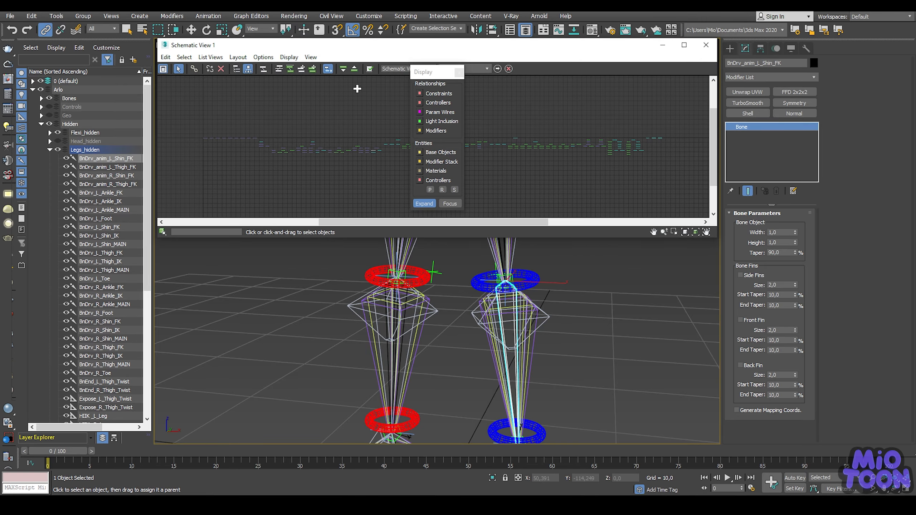
{"action": "left_click", "coordinate": [458, 72]}
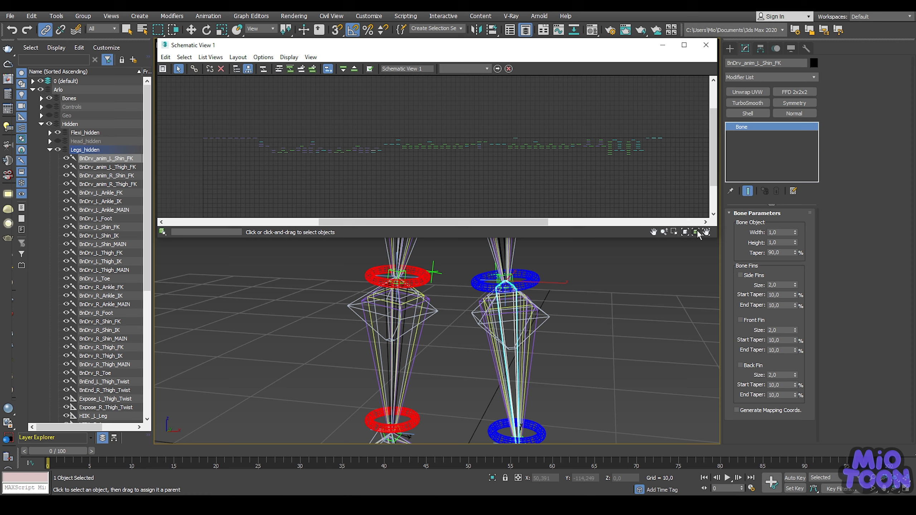
{"action": "left_click", "coordinate": [696, 233]}
{"action": "left_click", "coordinate": [682, 44]}
{"action": "scroll", "coordinate": [480, 166], "scroll_direction": "down", "scroll_amount": 3}
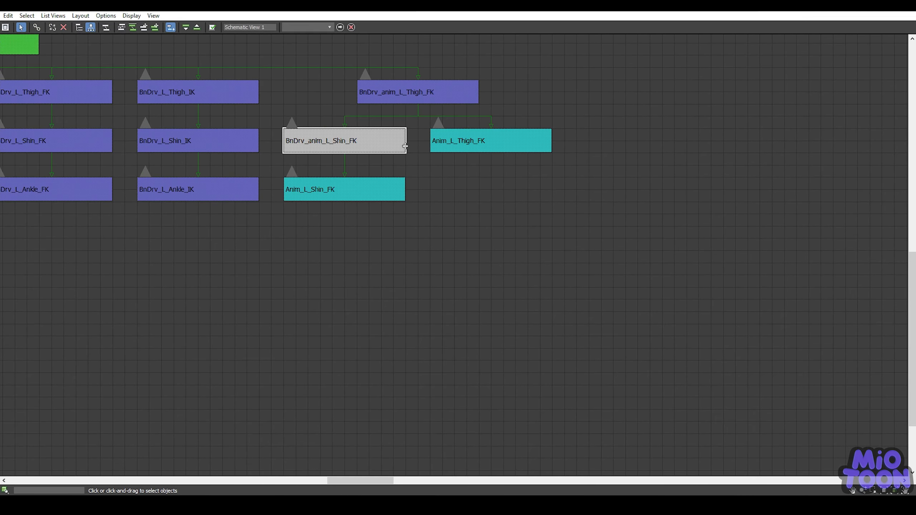
{"action": "middle_click_drag", "start_coordinate": [326, 105], "coordinate": [565, 239]}
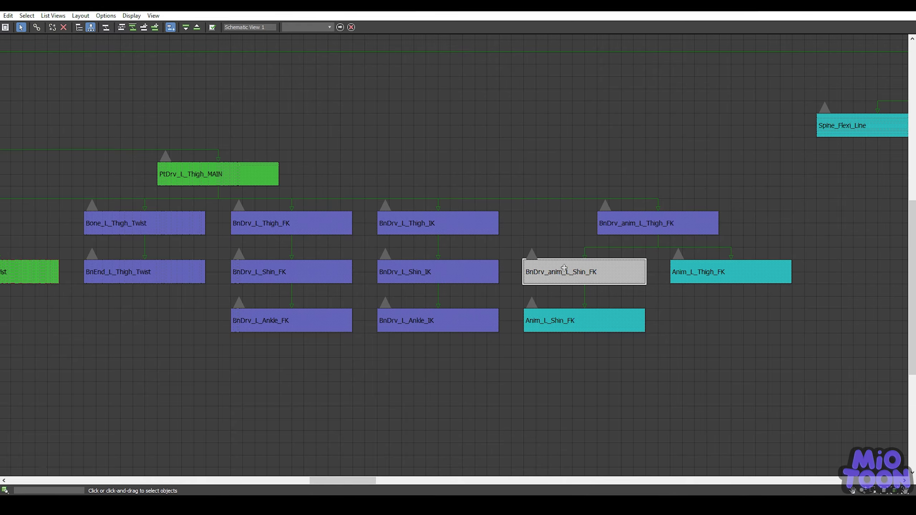
Step: Link BnDrv_anim_L_Shin_FK to BnDrv_L_Thigh_FK as its parent in the schematic and restore the window to its smaller size
{"action": "left_click", "coordinate": [36, 27]}
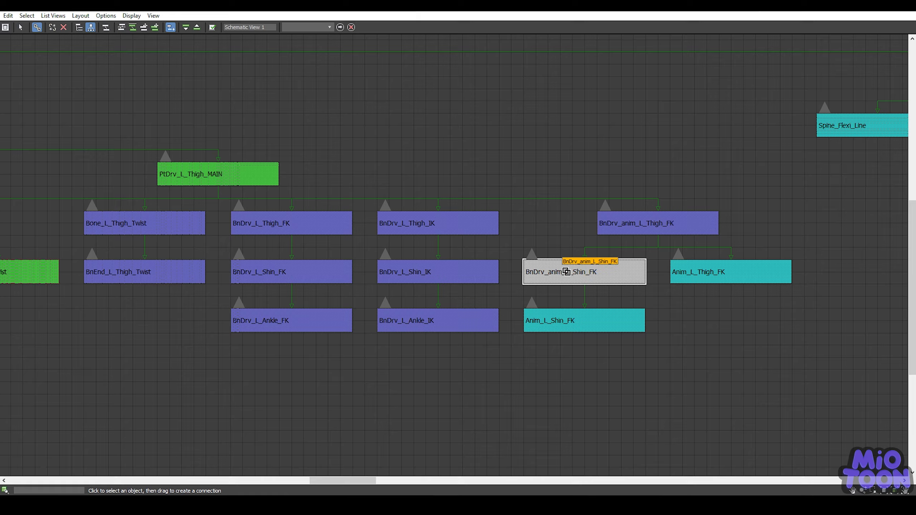
{"action": "left_click_drag", "start_coordinate": [320, 201], "coordinate": [305, 226]}
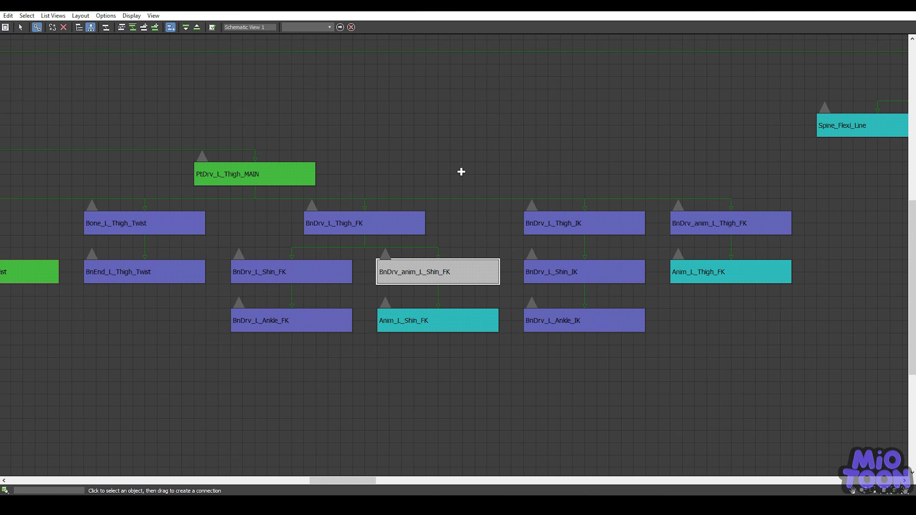
{"action": "middle_click_drag", "start_coordinate": [429, 145], "coordinate": [529, 146]}
{"action": "left_click", "coordinate": [882, 10]}
{"action": "middle_click_drag", "start_coordinate": [538, 289], "coordinate": [618, 288]}
{"action": "scroll", "coordinate": [477, 313], "scroll_direction": "up", "scroll_amount": 3}
{"action": "scroll", "coordinate": [477, 314], "scroll_direction": "up", "scroll_amount": 3}
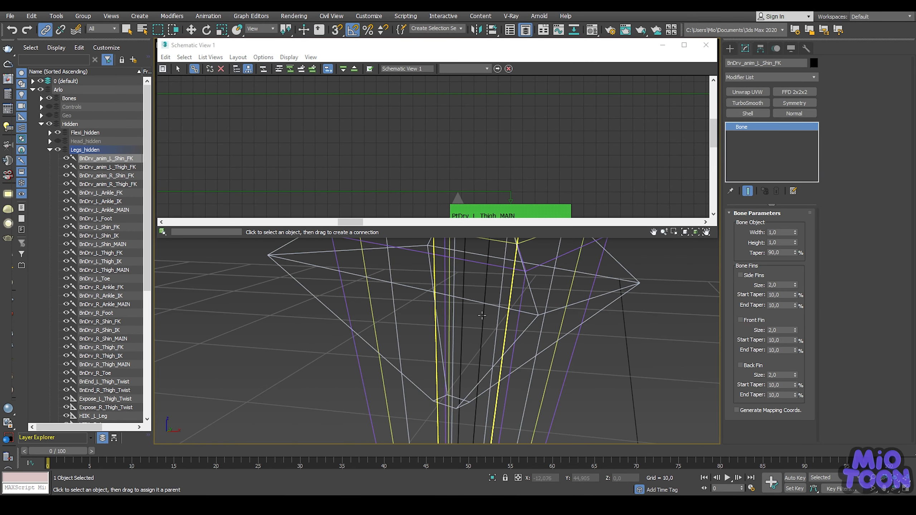
Step: Link the thin right shin bone BnDrv_anim_R_Shin_FK to BnDrv_R_Thigh_FK as its parent in the maximized schematic
{"action": "left_click", "coordinate": [483, 321]}
{"action": "left_click", "coordinate": [694, 232]}
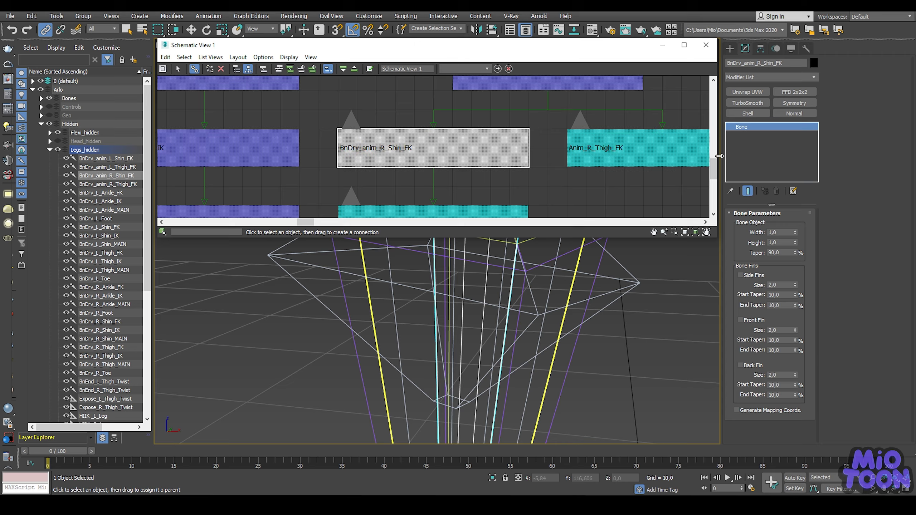
{"action": "left_click", "coordinate": [684, 44]}
{"action": "scroll", "coordinate": [500, 156], "scroll_direction": "down", "scroll_amount": 3}
{"action": "middle_click_drag", "start_coordinate": [464, 221], "coordinate": [581, 317]}
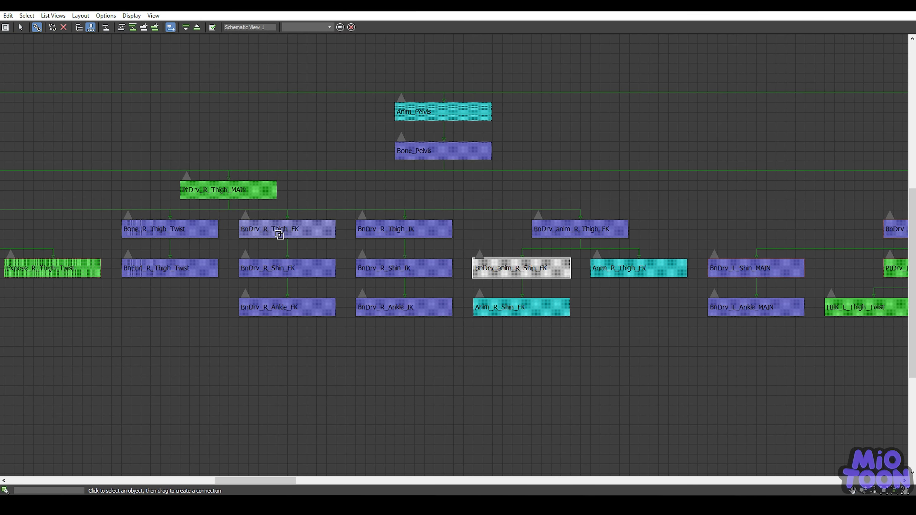
{"action": "left_click_drag", "start_coordinate": [332, 204], "coordinate": [310, 230]}
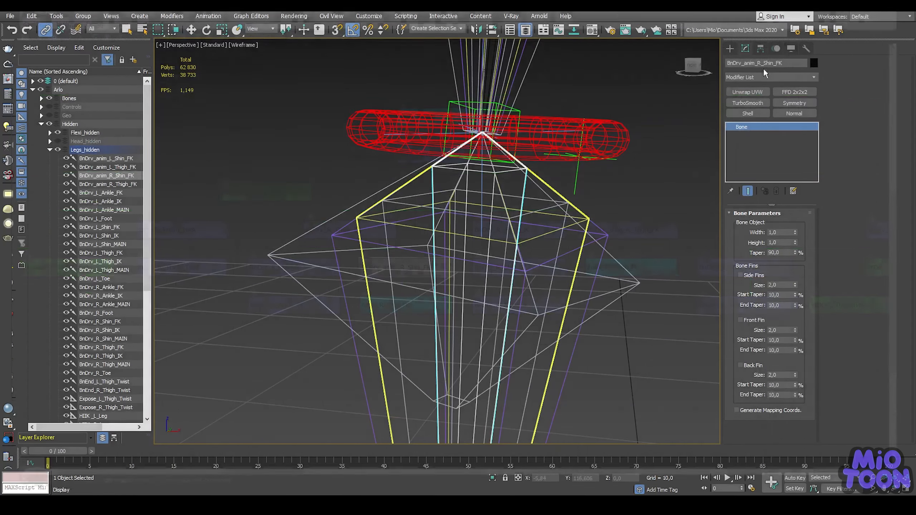
Step: Try rotating the left thigh controller Anim_L_Thigh_FK and undo the rotation
{"action": "scroll", "coordinate": [553, 217], "scroll_direction": "down", "scroll_amount": 6}
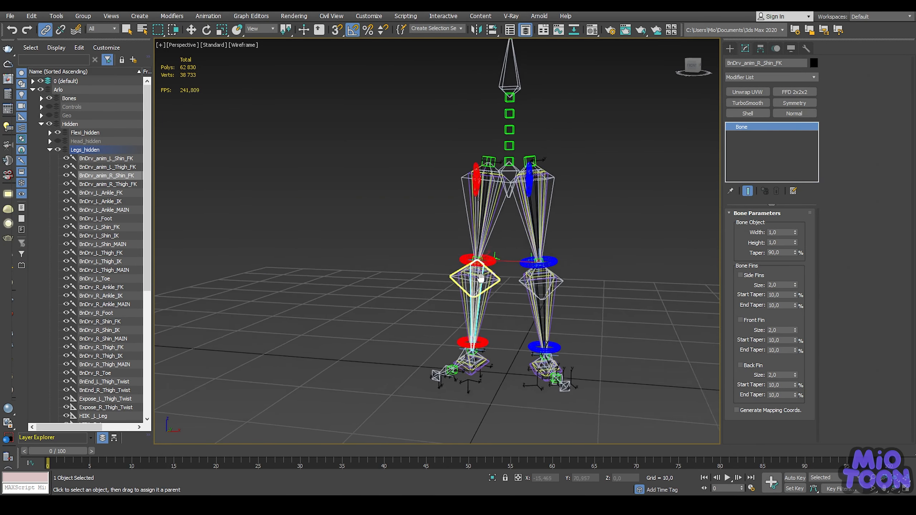
{"action": "middle_click_drag", "start_coordinate": [480, 277], "coordinate": [417, 291], "text": "alt"}
{"action": "scroll", "coordinate": [483, 211], "scroll_direction": "up", "scroll_amount": 3}
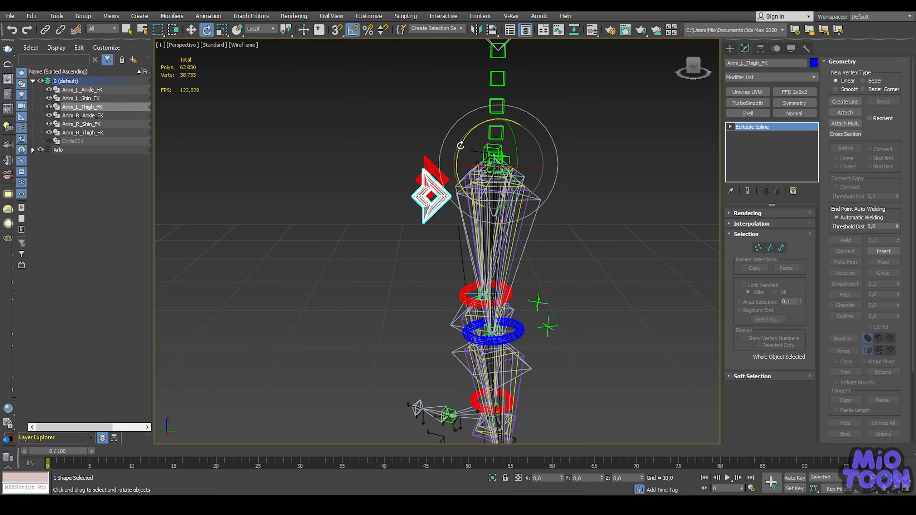
{"action": "left_click_drag", "start_coordinate": [460, 146], "coordinate": [496, 195]}
{"action": "key", "text": "ctrl+z"}
{"action": "middle_click_drag", "start_coordinate": [496, 194], "coordinate": [501, 204], "text": "alt"}
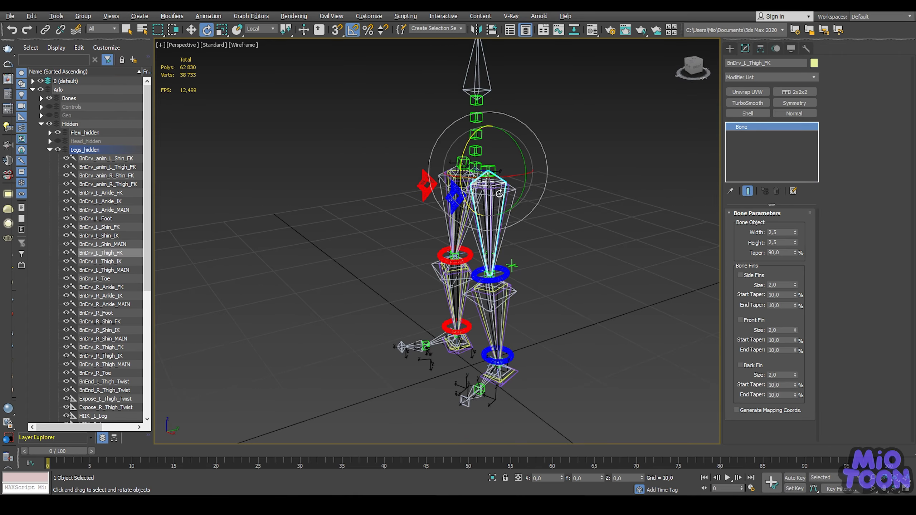
Step: Test the left leg by rotating BnDrv_L_Thigh_FK about 65 degrees on local Z and bending the shin controller Anim_L_Shin_FK
{"action": "middle_click_drag", "start_coordinate": [447, 182], "coordinate": [452, 186], "text": "alt"}
{"action": "left_click_drag", "start_coordinate": [451, 150], "coordinate": [402, 221]}
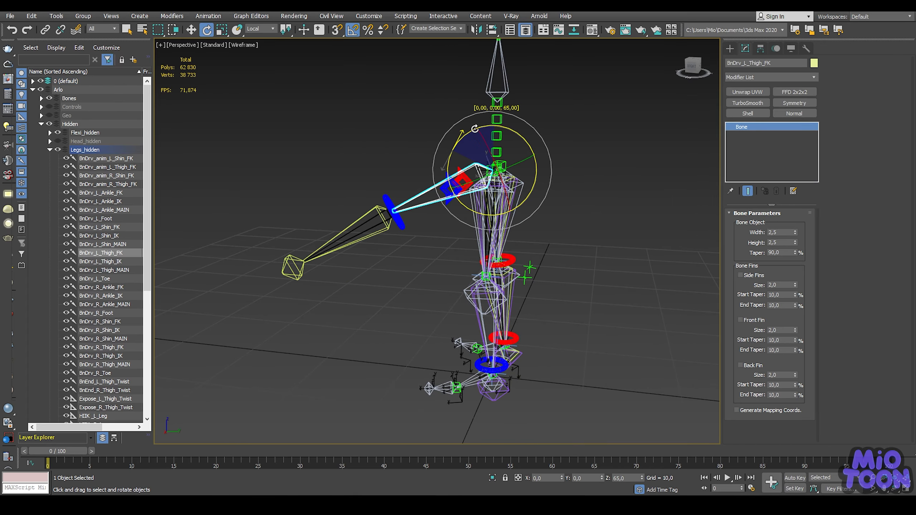
{"action": "scroll", "coordinate": [401, 220], "scroll_direction": "up", "scroll_amount": 3}
{"action": "left_click", "coordinate": [401, 220]}
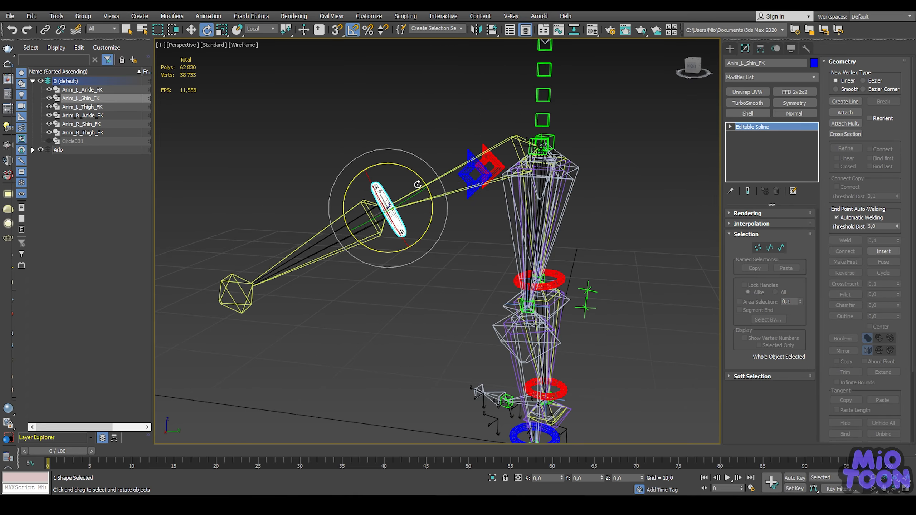
{"action": "left_click_drag", "start_coordinate": [414, 172], "coordinate": [394, 141]}
{"action": "mouse_move", "coordinate": [442, 156]}
{"action": "middle_mouse_down", "text": "alt"}
{"action": "mouse_move", "coordinate": [474, 200]}
{"action": "mouse_move", "coordinate": [445, 157]}
{"action": "middle_mouse_up", "text": "alt"}
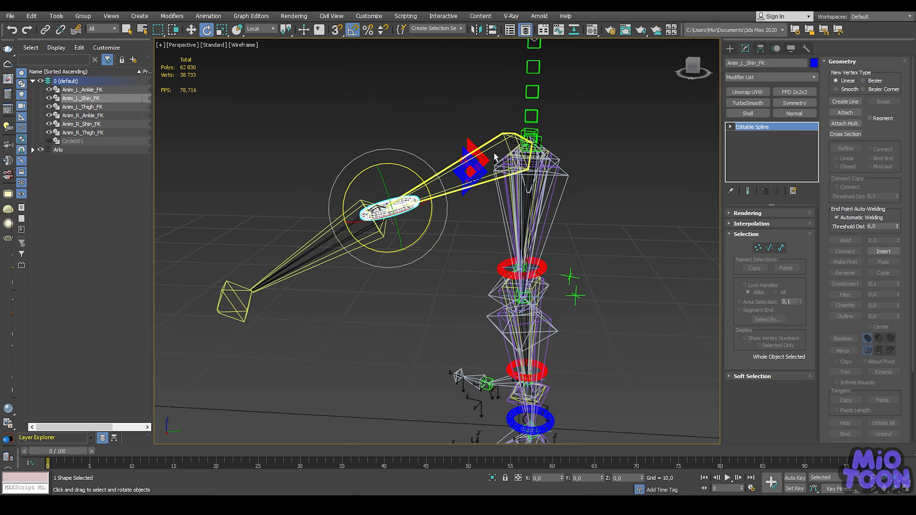
Step: Try to reset Anim_L_Shin_FK and BnDrv_L_Thigh_FK together with Transform To Zero and dismiss the warning
{"action": "left_click", "coordinate": [493, 180]}
{"action": "right_click", "coordinate": [464, 164]}
{"action": "left_click", "coordinate": [450, 147]}
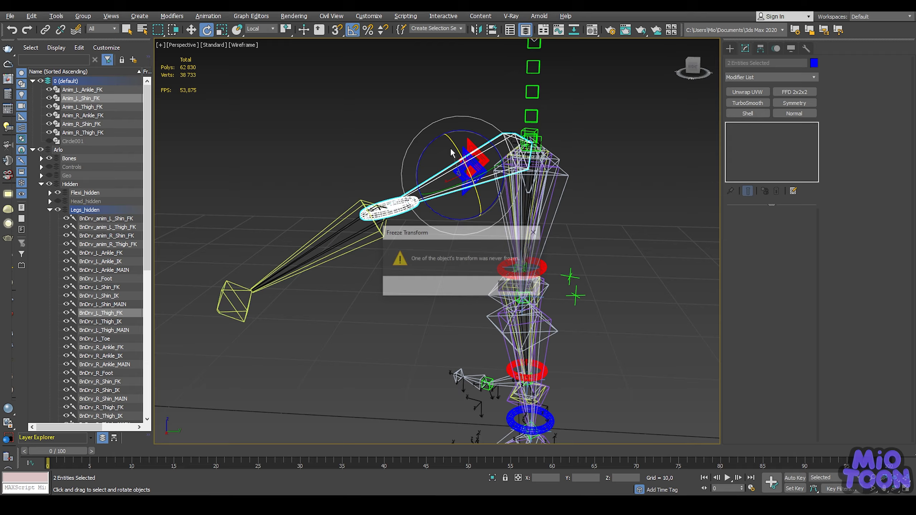
{"action": "left_click", "coordinate": [517, 287]}
{"action": "middle_click_drag", "start_coordinate": [614, 208], "coordinate": [644, 186], "text": "alt"}
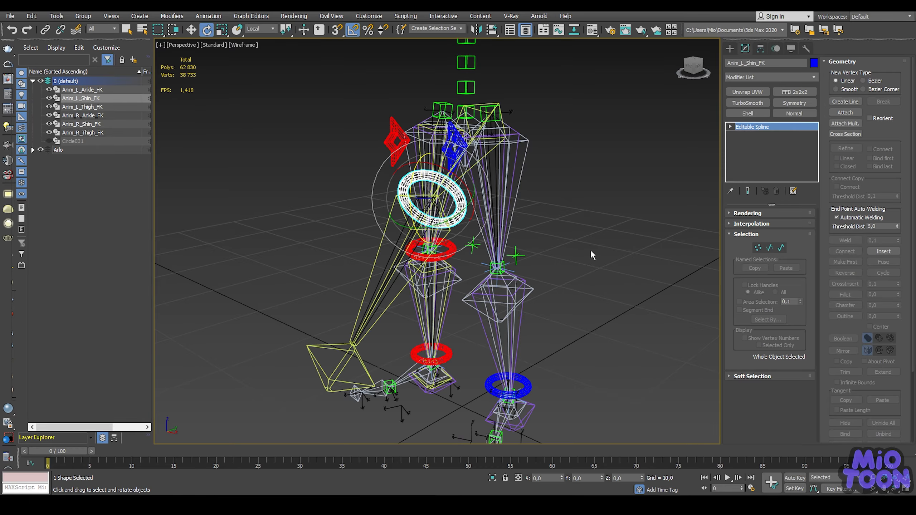
Step: Return the left thigh bone BnDrv_L_Thigh_FK to its rest pose with Transform To Zero
{"action": "middle_click_drag", "start_coordinate": [530, 200], "coordinate": [482, 209], "text": "alt"}
{"action": "left_click", "coordinate": [495, 160]}
{"action": "right_click", "coordinate": [494, 159], "text": "alt"}
{"action": "left_click", "coordinate": [482, 140]}
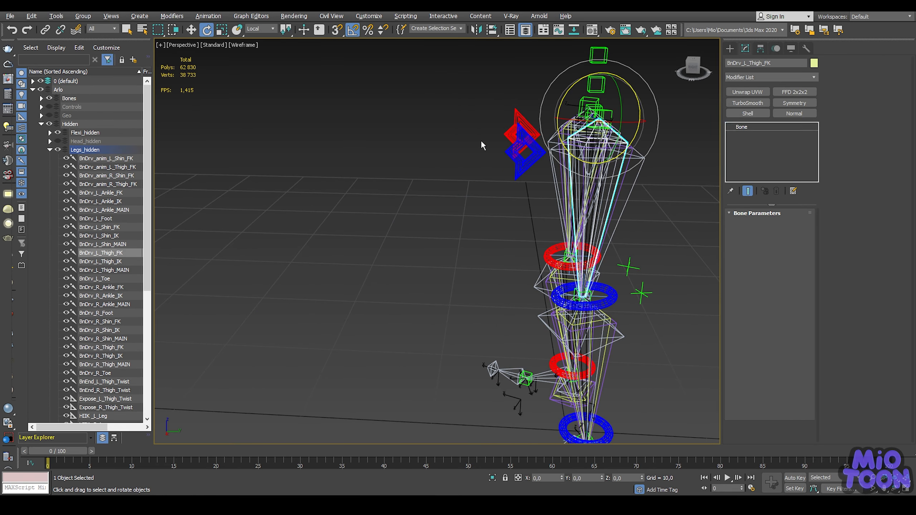
Step: Freeze the transforms of both shin controllers, Anim_L_Shin_FK and Anim_R_Shin_FK
{"action": "middle_click_drag", "start_coordinate": [587, 269], "coordinate": [667, 265], "text": "alt"}
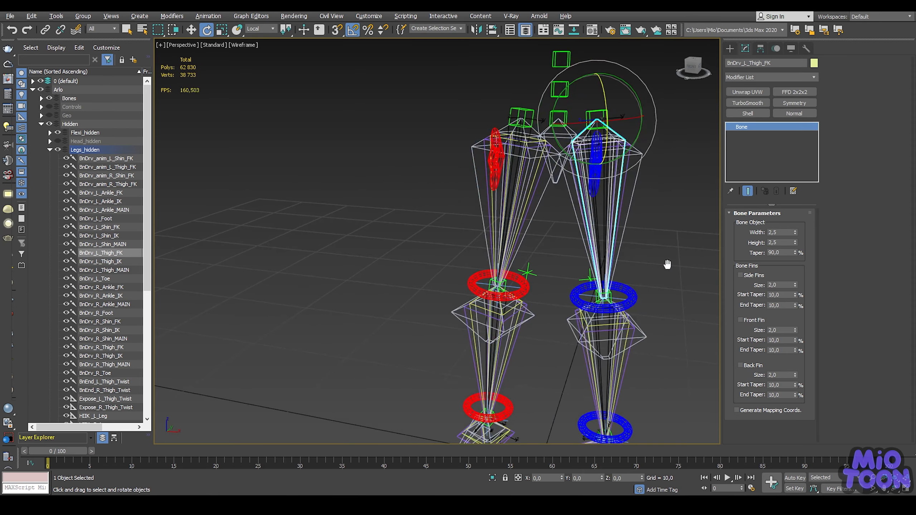
{"action": "left_click", "coordinate": [636, 292]}
{"action": "left_click", "coordinate": [529, 285], "text": "ctrl"}
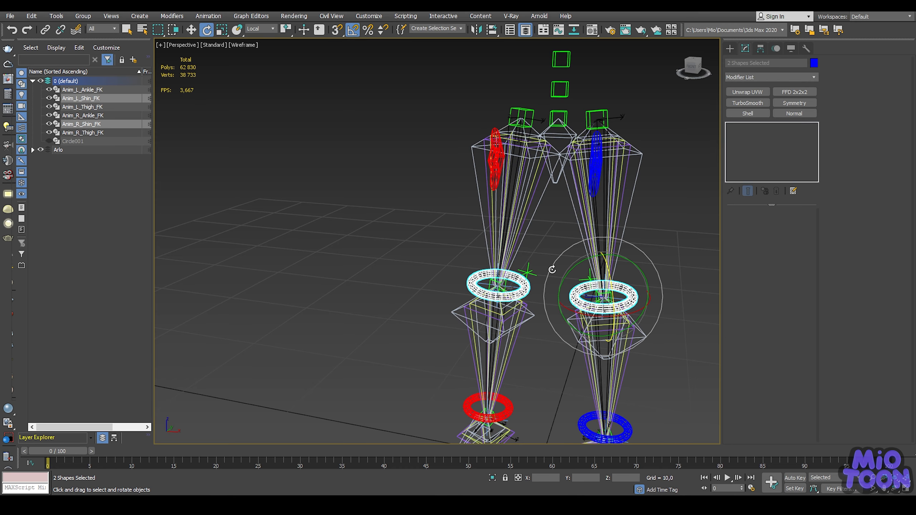
{"action": "key", "text": "q"}
{"action": "middle_click_drag", "start_coordinate": [546, 267], "coordinate": [451, 249]}
{"action": "right_click", "coordinate": [522, 263], "text": "alt"}
{"action": "left_click", "coordinate": [483, 229]}
{"action": "left_click", "coordinate": [496, 306]}
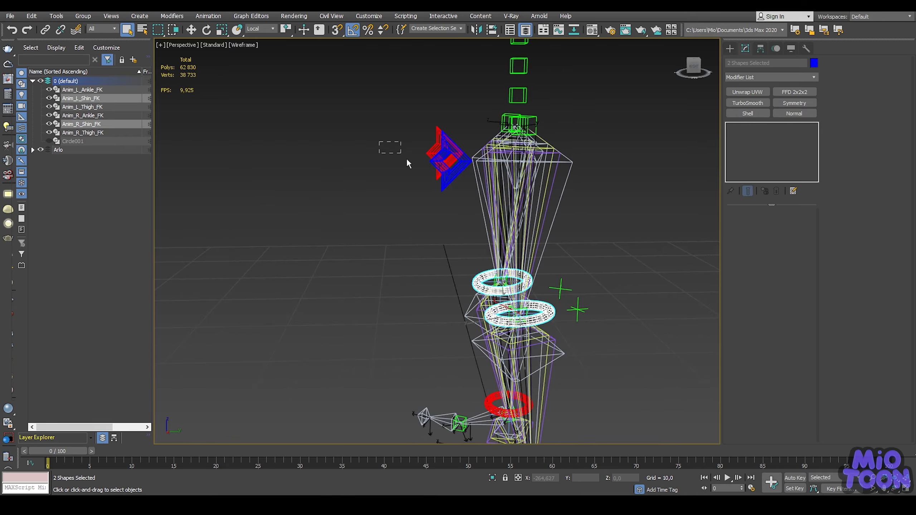
Step: Freeze the transforms of both thigh controllers, Anim_L_Thigh_FK and Anim_R_Thigh_FK
{"action": "left_click_drag", "start_coordinate": [407, 160], "coordinate": [440, 181]}
{"action": "right_click", "coordinate": [384, 229], "text": "alt"}
{"action": "left_click", "coordinate": [362, 197]}
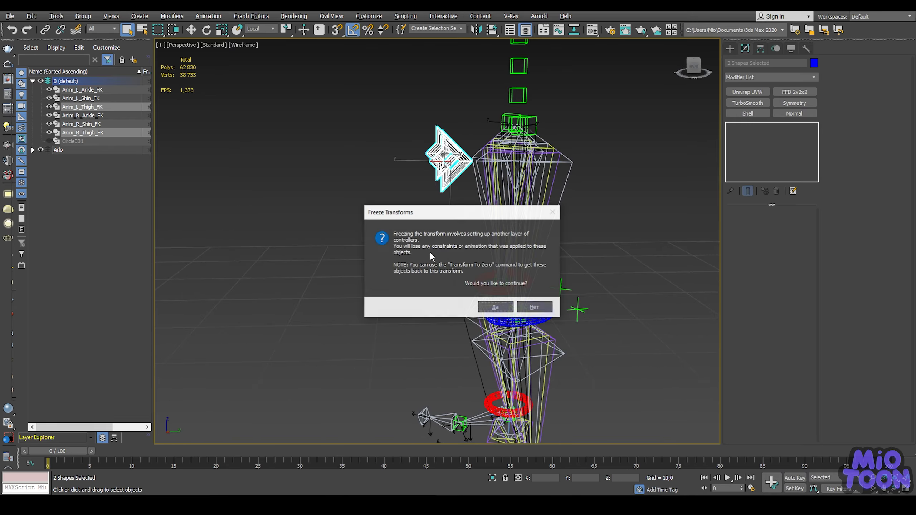
{"action": "left_click", "coordinate": [494, 306]}
Step: Add an Orientation Constraint to BnDrv_L_Thigh_FK with the left thigh controller Anim_L_Thigh_FK as its target
{"action": "middle_click_drag", "start_coordinate": [479, 265], "coordinate": [551, 262], "text": "alt"}
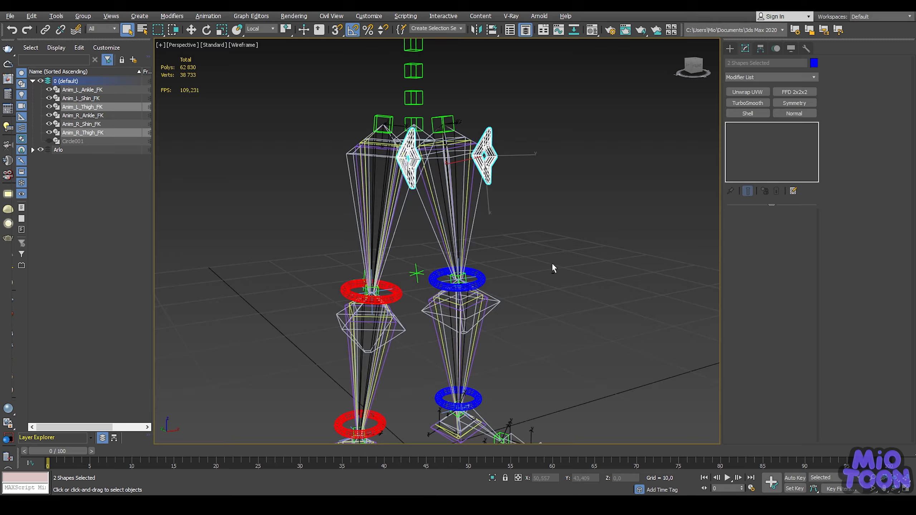
{"action": "scroll", "coordinate": [477, 272], "scroll_direction": "up", "scroll_amount": 6}
{"action": "middle_click_drag", "start_coordinate": [465, 271], "coordinate": [479, 290]}
{"action": "scroll", "coordinate": [512, 286], "scroll_direction": "down", "scroll_amount": 5}
{"action": "middle_click_drag", "start_coordinate": [479, 289], "coordinate": [495, 291]}
{"action": "scroll", "coordinate": [519, 204], "scroll_direction": "up", "scroll_amount": 4}
{"action": "middle_click_drag", "start_coordinate": [529, 191], "coordinate": [535, 240]}
{"action": "left_click", "coordinate": [517, 236]}
{"action": "right_click", "coordinate": [535, 241]}
{"action": "left_click", "coordinate": [565, 292]}
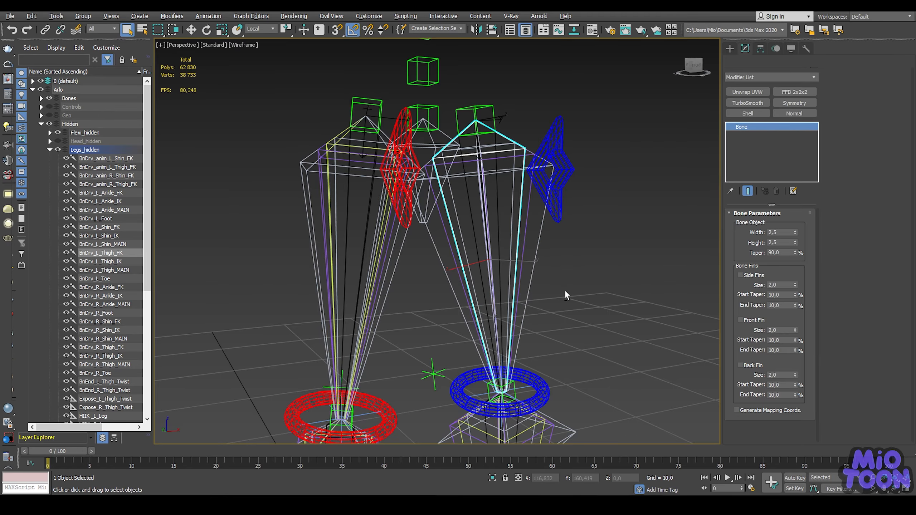
{"action": "key", "text": "w"}
{"action": "middle_click_drag", "start_coordinate": [586, 359], "coordinate": [579, 253]}
Step: Add an Orientation Constraint to BnDrv_L_Shin_FK with the left shin controller Anim_L_Shin_FK as its target
{"action": "left_click", "coordinate": [524, 365]}
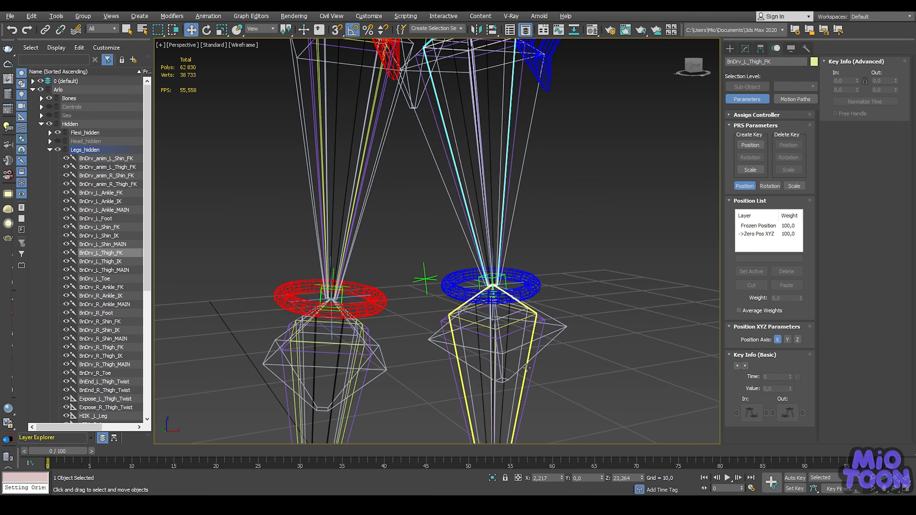
{"action": "right_click", "coordinate": [523, 365]}
{"action": "left_click", "coordinate": [549, 420]}
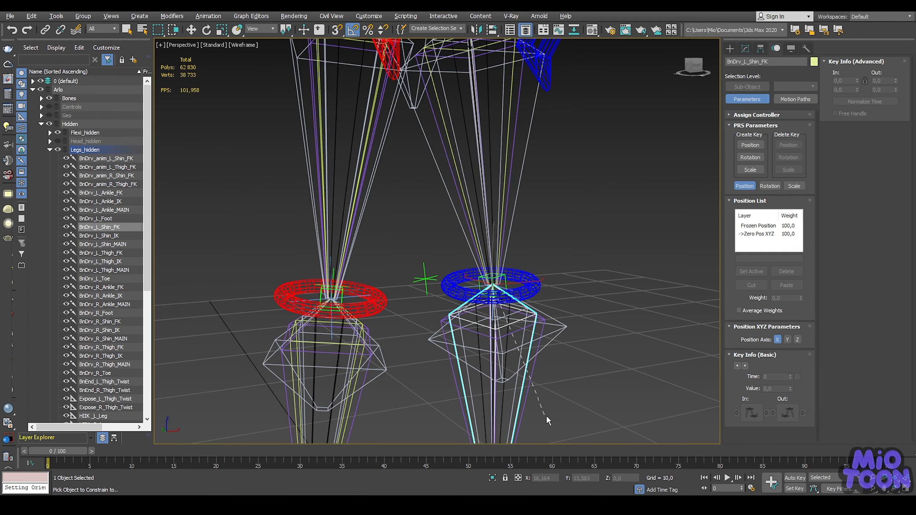
{"action": "left_click", "coordinate": [538, 286]}
Step: Add an Orientation Constraint to BnDrv_R_Shin_FK with the right shin controller Anim_R_Shin_FK as its target
{"action": "middle_click_drag", "start_coordinate": [427, 306], "coordinate": [404, 285]}
{"action": "scroll", "coordinate": [399, 285], "scroll_direction": "up", "scroll_amount": 3}
{"action": "scroll", "coordinate": [399, 285], "scroll_direction": "up", "scroll_amount": 2}
{"action": "left_click", "coordinate": [426, 289]}
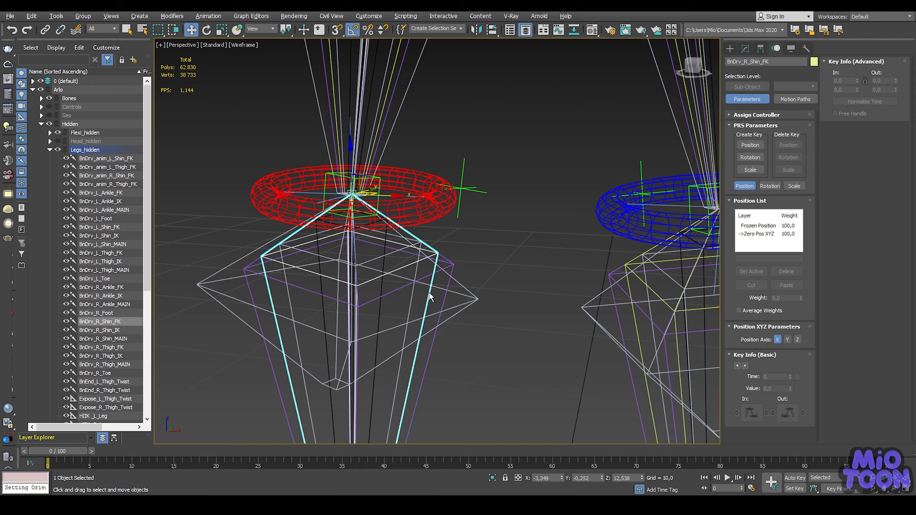
{"action": "right_click", "coordinate": [426, 290]}
{"action": "left_click", "coordinate": [457, 345]}
{"action": "left_click", "coordinate": [453, 223]}
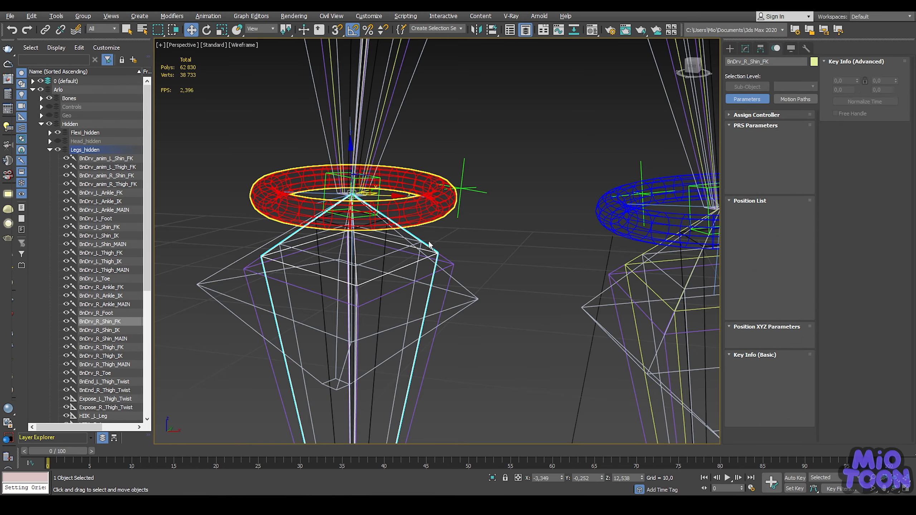
Step: Add an Orientation Constraint to BnDrv_R_Thigh_FK with the right thigh controller Anim_R_Thigh_FK as its target and return to the bone's modifier settings
{"action": "scroll", "coordinate": [440, 245], "scroll_direction": "down", "scroll_amount": 4}
{"action": "middle_click_drag", "start_coordinate": [440, 245], "coordinate": [437, 249], "text": "alt"}
{"action": "scroll", "coordinate": [434, 251], "scroll_direction": "up", "scroll_amount": 5}
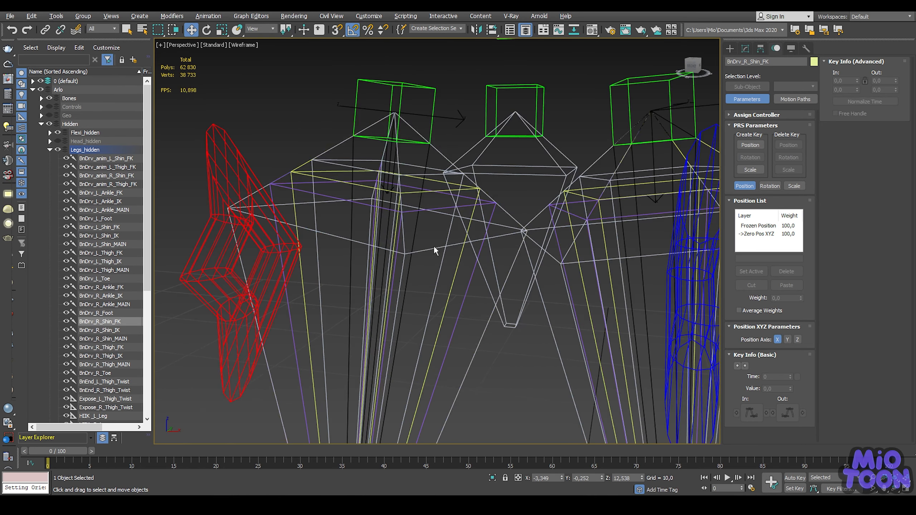
{"action": "left_click", "coordinate": [455, 269]}
{"action": "right_click", "coordinate": [456, 271]}
{"action": "left_click", "coordinate": [470, 318]}
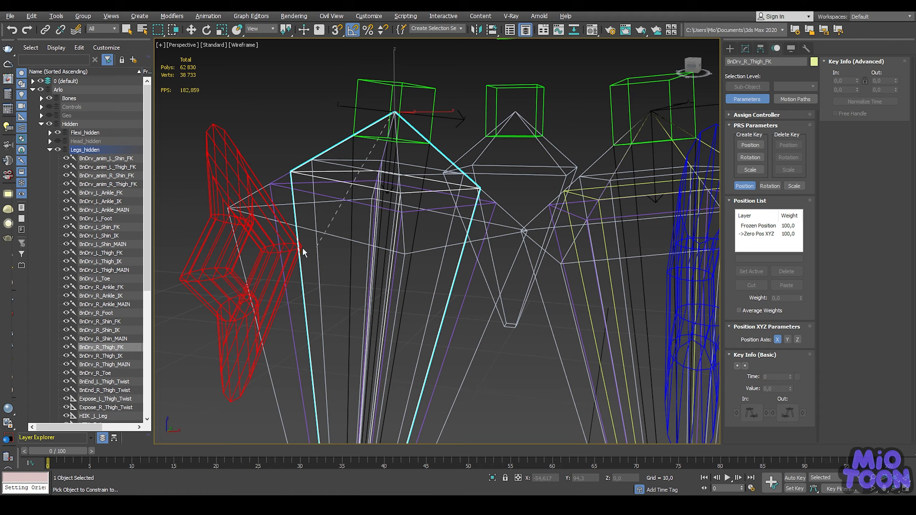
{"action": "left_click", "coordinate": [220, 252]}
{"action": "scroll", "coordinate": [432, 240], "scroll_direction": "down", "scroll_amount": 5}
{"action": "scroll", "coordinate": [432, 239], "scroll_direction": "down", "scroll_amount": 3}
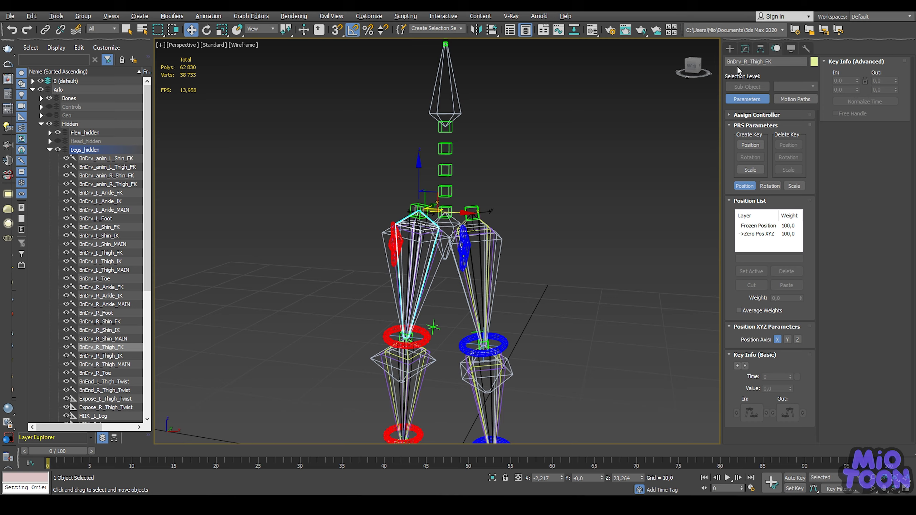
{"action": "left_click", "coordinate": [744, 49]}
Step: Test the constrained left leg by rotating Anim_L_Thigh_FK forward and bending the knee with Anim_L_Shin_FK
{"action": "middle_click_drag", "start_coordinate": [590, 287], "coordinate": [461, 242]}
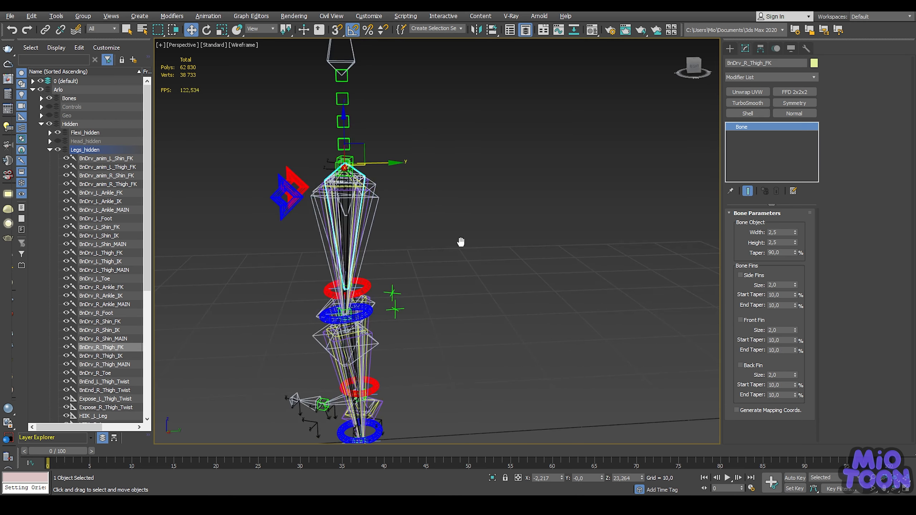
{"action": "left_click", "coordinate": [286, 210]}
{"action": "middle_click_drag", "start_coordinate": [286, 216], "coordinate": [378, 196]}
{"action": "key", "text": "e"}
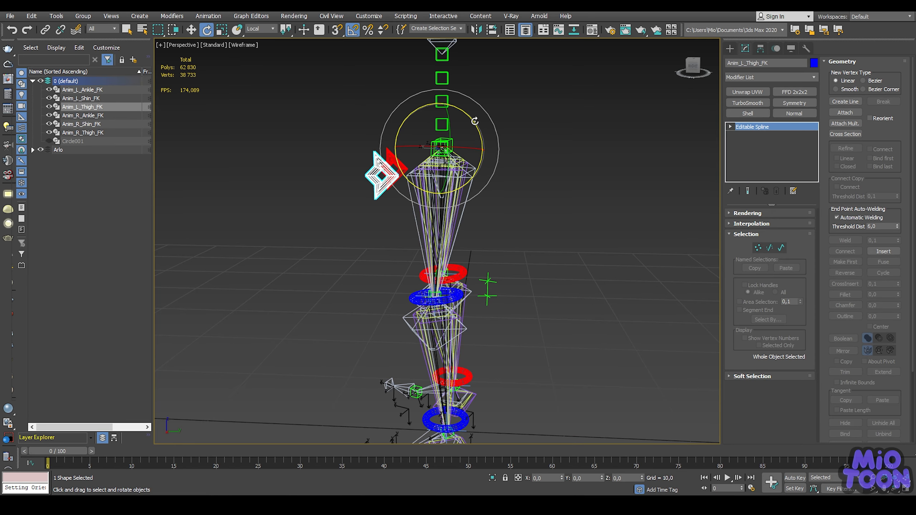
{"action": "left_click_drag", "start_coordinate": [474, 122], "coordinate": [483, 149]}
{"action": "left_click", "coordinate": [314, 232]}
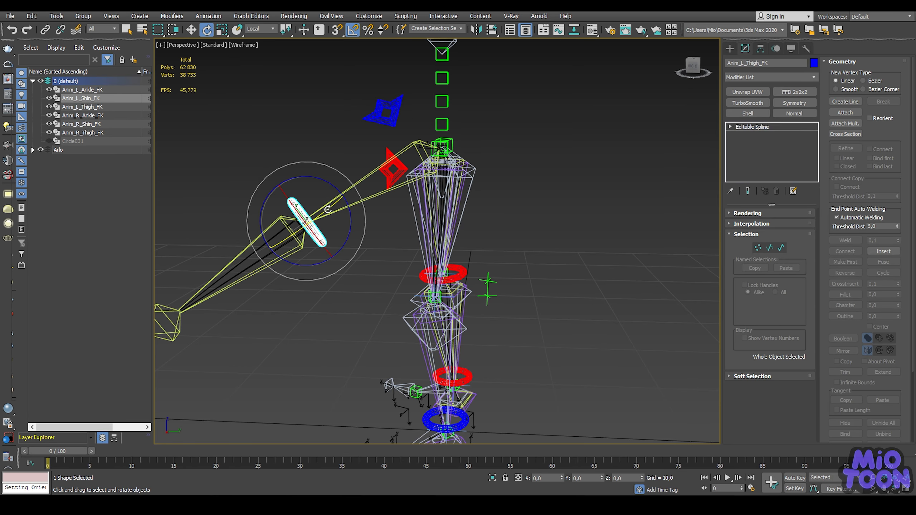
{"action": "left_click_drag", "start_coordinate": [326, 181], "coordinate": [302, 163]}
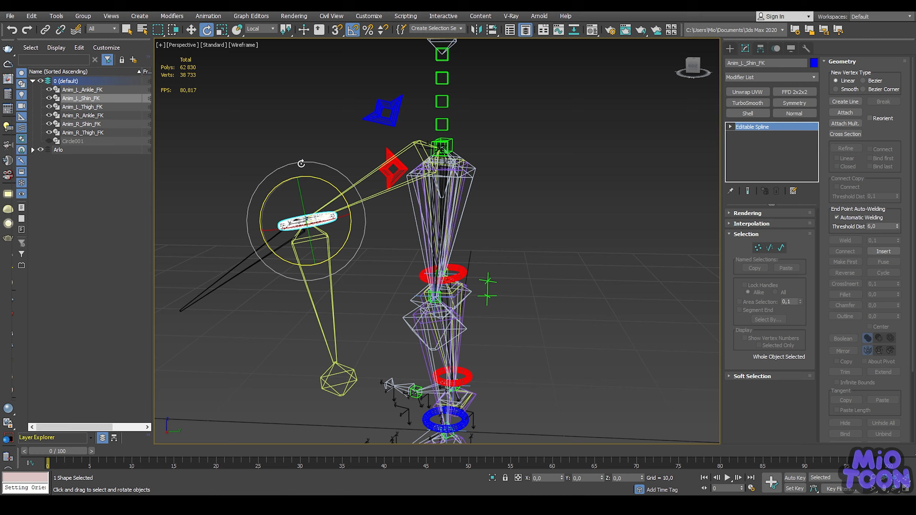
Step: Reset the left thigh and shin controllers together with Transform To Zero
{"action": "middle_click_drag", "start_coordinate": [301, 164], "coordinate": [468, 163], "text": "alt"}
{"action": "middle_click_drag", "start_coordinate": [374, 168], "coordinate": [538, 178]}
{"action": "left_click", "coordinate": [400, 128], "text": "ctrl"}
{"action": "right_click", "coordinate": [497, 141], "text": "alt"}
{"action": "left_click", "coordinate": [482, 122]}
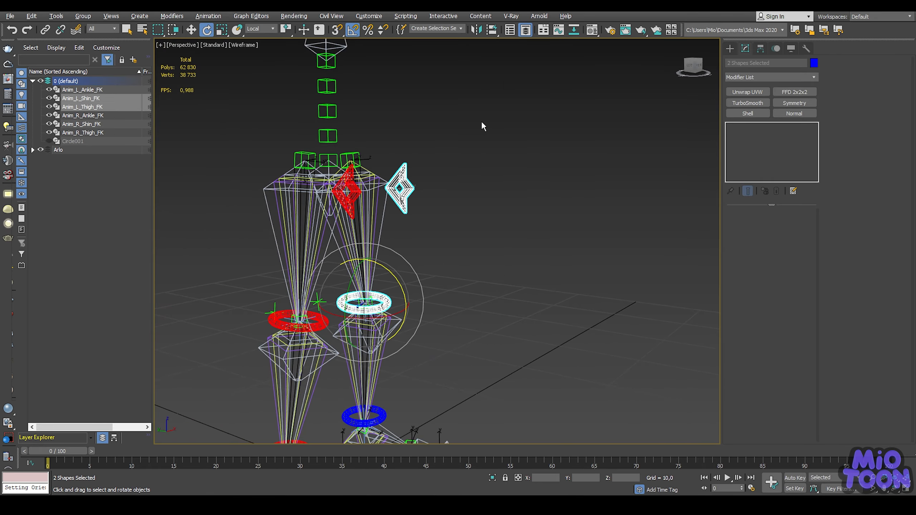
Step: Test the constrained right leg by rotating Anim_R_Thigh_FK forward and bending the knee with the right shin controller
{"action": "middle_click_drag", "start_coordinate": [378, 212], "coordinate": [473, 216]}
{"action": "left_click", "coordinate": [475, 202]}
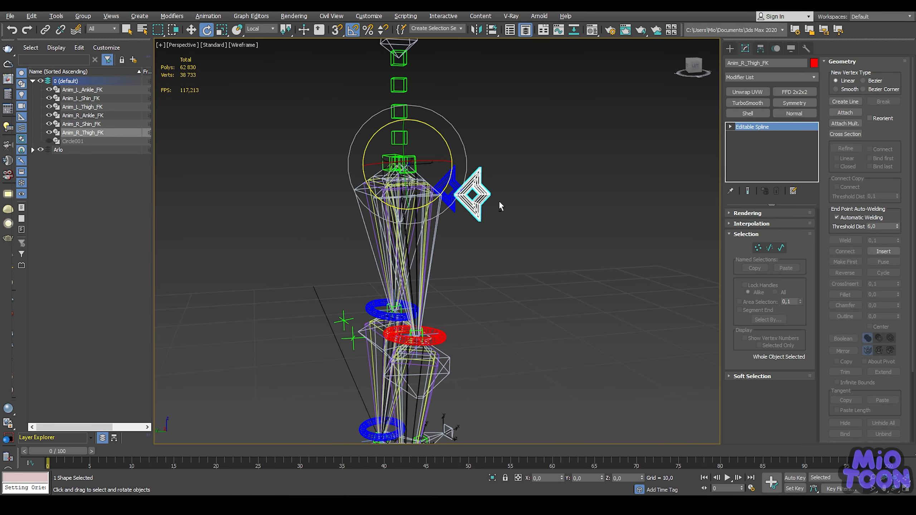
{"action": "left_click_drag", "start_coordinate": [442, 133], "coordinate": [424, 113]}
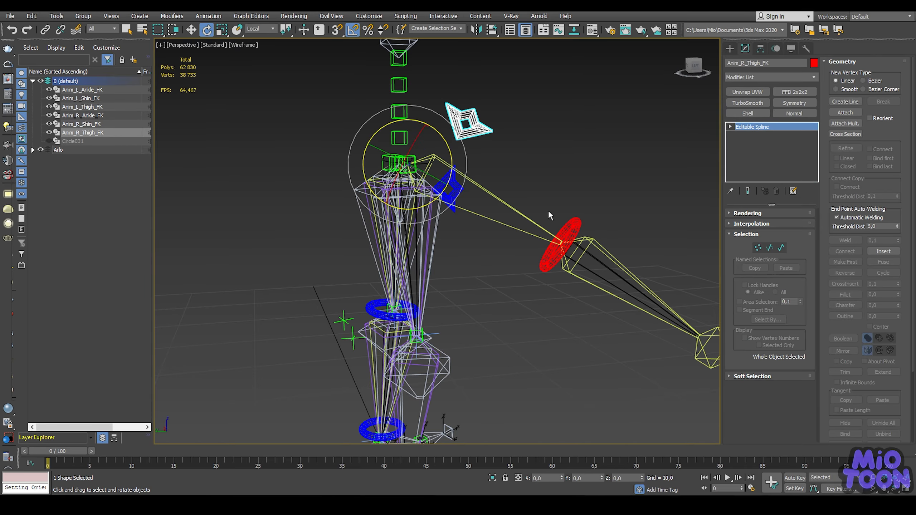
{"action": "left_click", "coordinate": [569, 222]}
{"action": "middle_click_drag", "start_coordinate": [569, 223], "coordinate": [544, 210]}
{"action": "left_click_drag", "start_coordinate": [551, 189], "coordinate": [571, 225]}
Step: Reset the right thigh and shin controllers with Transform To Zero and clear the selection
{"action": "middle_click_drag", "start_coordinate": [535, 204], "coordinate": [335, 203], "text": "alt"}
{"action": "left_click", "coordinate": [452, 120], "text": "ctrl"}
{"action": "right_click", "coordinate": [480, 128], "text": "alt"}
{"action": "left_click", "coordinate": [467, 113]}
{"action": "scroll", "coordinate": [501, 207], "scroll_direction": "down", "scroll_amount": 5}
{"action": "left_click", "coordinate": [420, 220]}
{"action": "scroll", "coordinate": [348, 204], "scroll_direction": "up", "scroll_amount": 3}
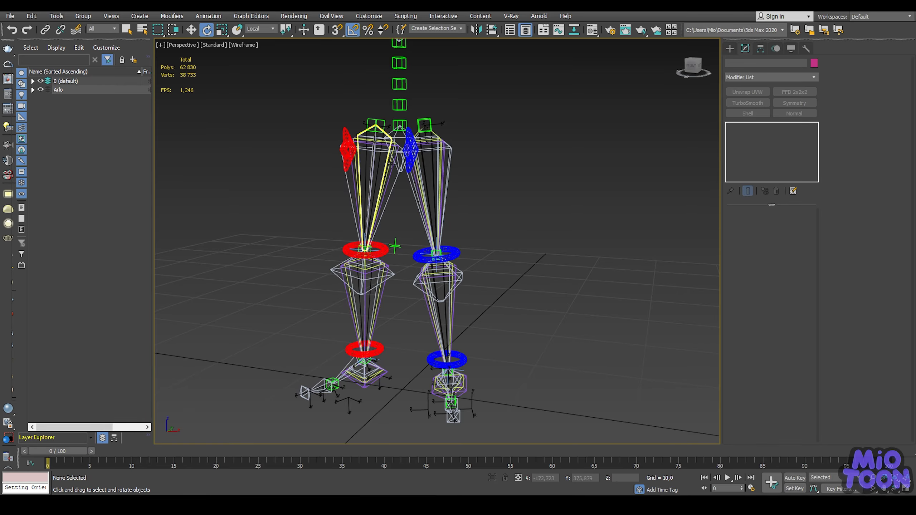
{"action": "middle_click_drag", "start_coordinate": [514, 249], "coordinate": [502, 274], "text": "alt"}
{"action": "scroll", "coordinate": [472, 303], "scroll_direction": "up", "scroll_amount": 4}
{"action": "middle_click_drag", "start_coordinate": [472, 302], "coordinate": [490, 287]}
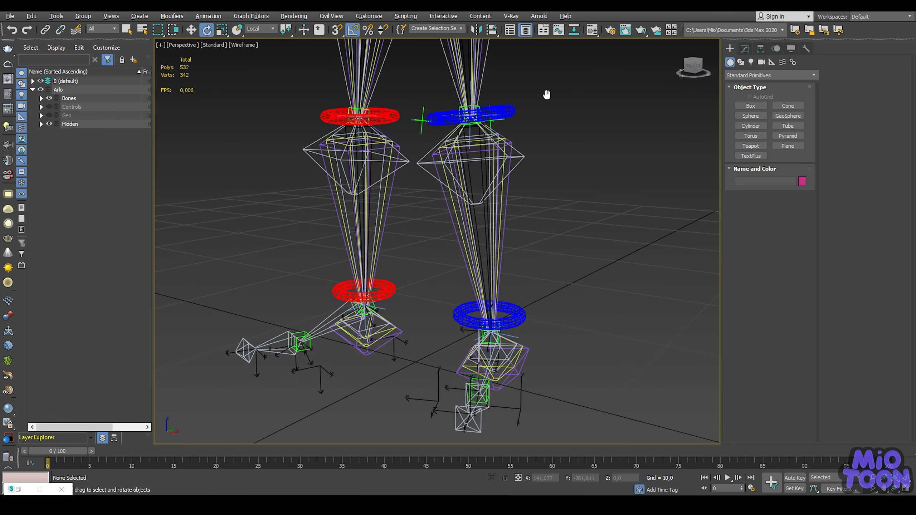
{"action": "middle_click_drag", "start_coordinate": [548, 92], "coordinate": [543, 249], "text": "alt"}
{"action": "right_click", "coordinate": [548, 239]}
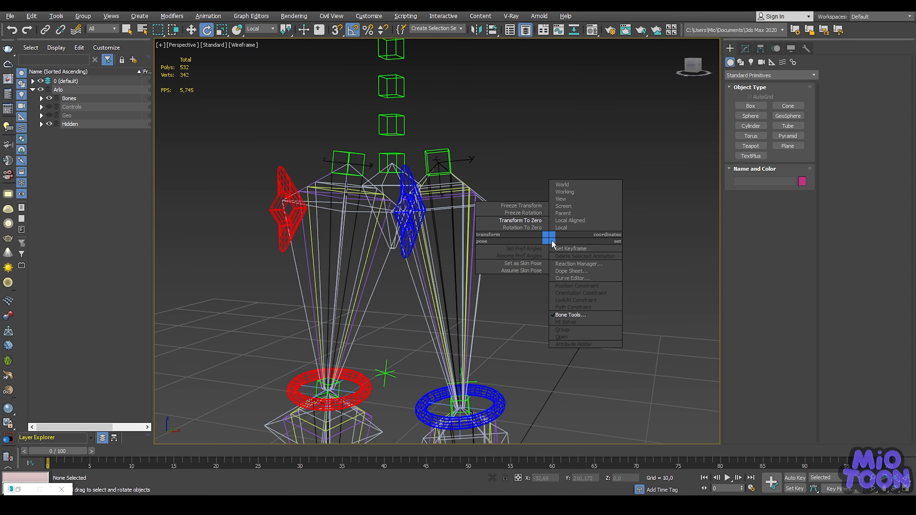
Step: Open Bone Tools for editing the FK leg bones
{"action": "left_click", "coordinate": [570, 314]}
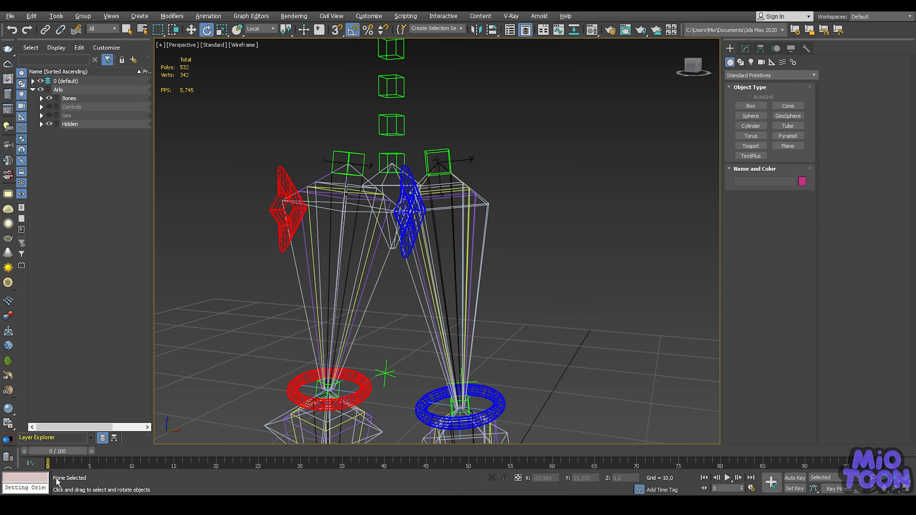
{"action": "middle_click_drag", "start_coordinate": [518, 254], "coordinate": [552, 215], "text": "alt"}
{"action": "right_click", "coordinate": [562, 207]}
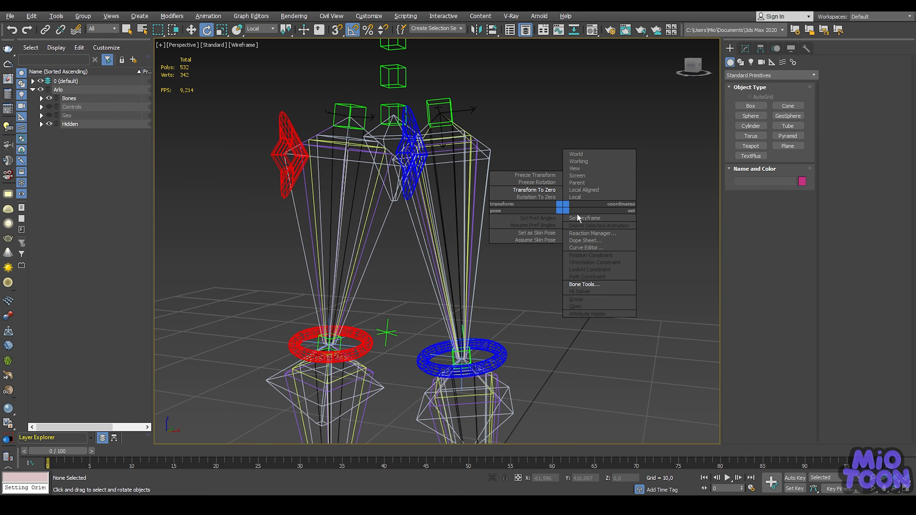
{"action": "left_click", "coordinate": [590, 285]}
{"action": "scroll", "coordinate": [474, 176], "scroll_direction": "up", "scroll_amount": 5}
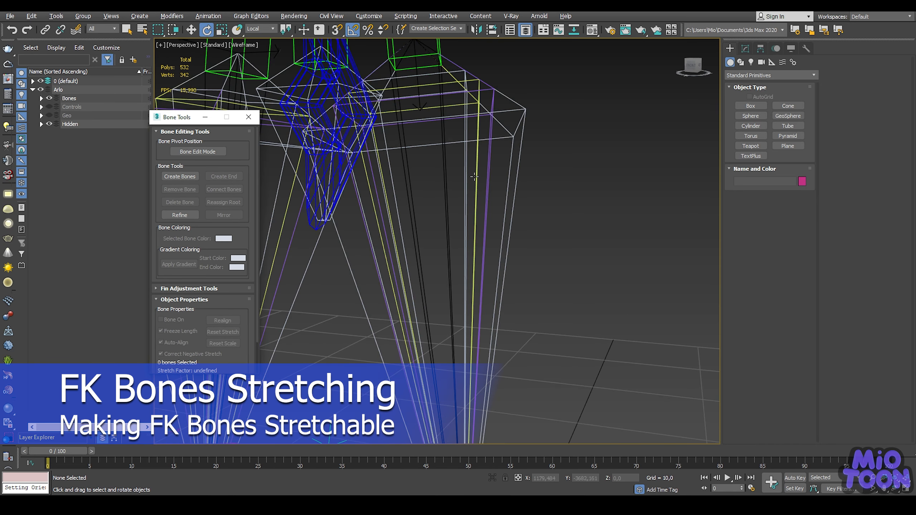
Step: Select the left and right thigh and shin FK bones together and turn off Freeze Length for them
{"action": "left_click", "coordinate": [474, 176]}
{"action": "key", "text": "q"}
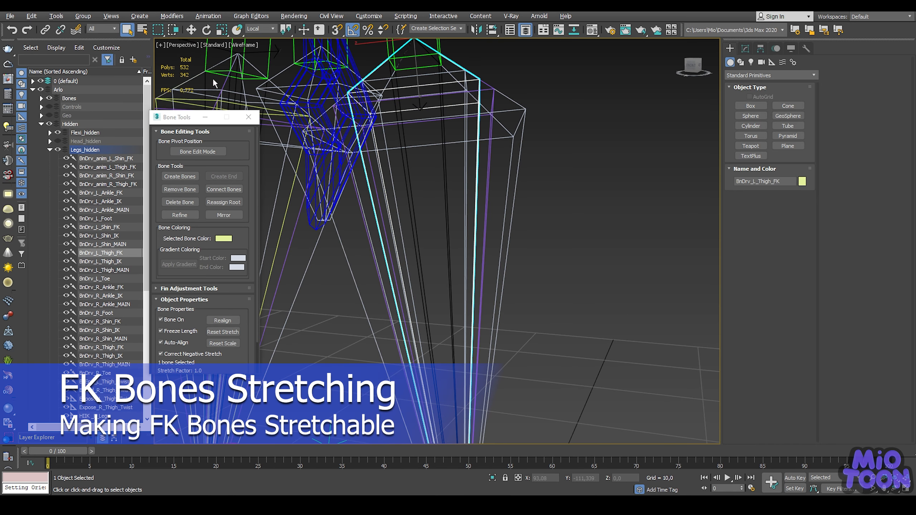
{"action": "scroll", "coordinate": [515, 204], "scroll_direction": "down", "scroll_amount": 4}
{"action": "middle_click_drag", "start_coordinate": [515, 202], "coordinate": [550, 203], "text": "alt"}
{"action": "middle_click_drag", "start_coordinate": [362, 218], "coordinate": [404, 222], "text": "alt"}
{"action": "scroll", "coordinate": [371, 221], "scroll_direction": "up", "scroll_amount": 4}
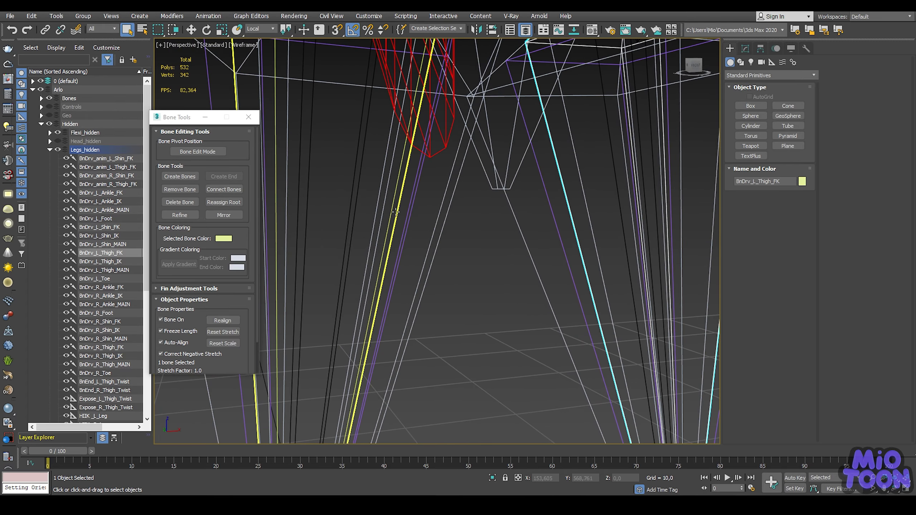
{"action": "left_click", "coordinate": [395, 212], "text": "ctrl"}
{"action": "scroll", "coordinate": [402, 232], "scroll_direction": "down", "scroll_amount": 4}
{"action": "scroll", "coordinate": [381, 292], "scroll_direction": "up", "scroll_amount": 6}
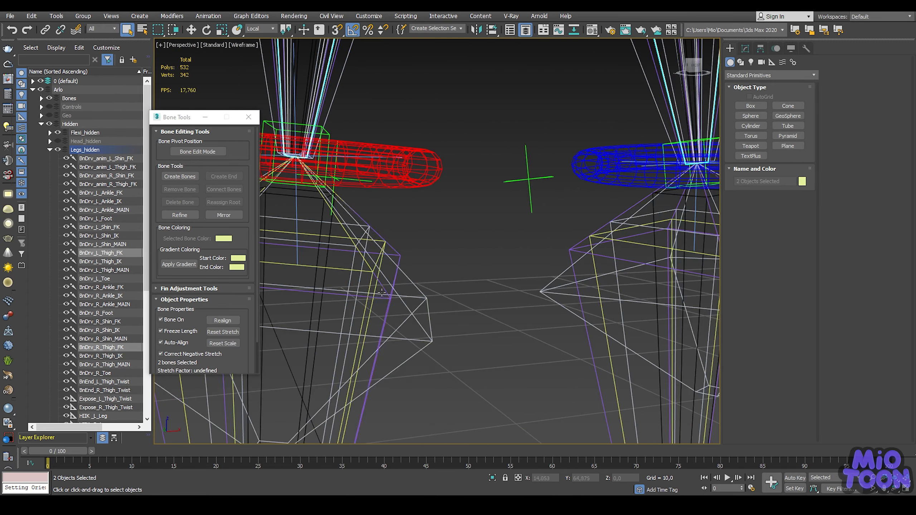
{"action": "left_click", "coordinate": [364, 306], "text": "ctrl"}
{"action": "scroll", "coordinate": [432, 269], "scroll_direction": "down", "scroll_amount": 5}
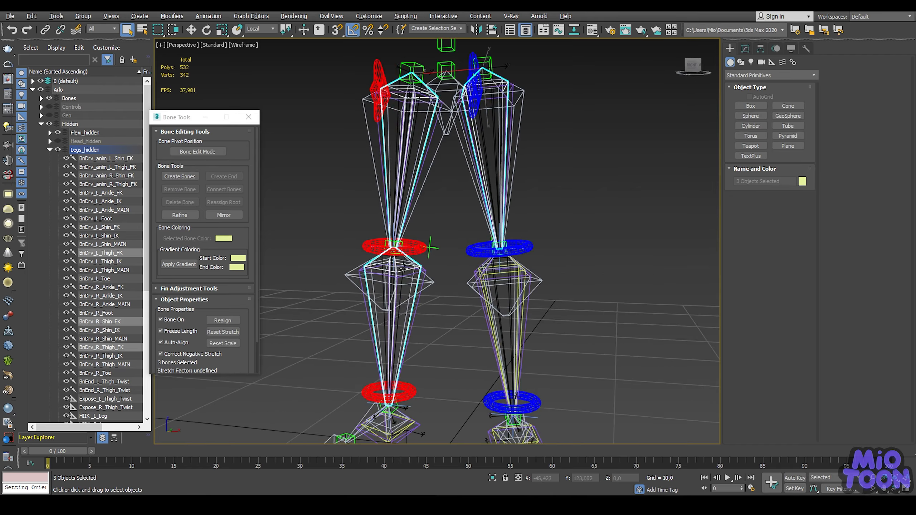
{"action": "scroll", "coordinate": [517, 281], "scroll_direction": "up", "scroll_amount": 5}
{"action": "middle_click_drag", "start_coordinate": [517, 281], "coordinate": [402, 260]}
{"action": "scroll", "coordinate": [421, 259], "scroll_direction": "up", "scroll_amount": 3}
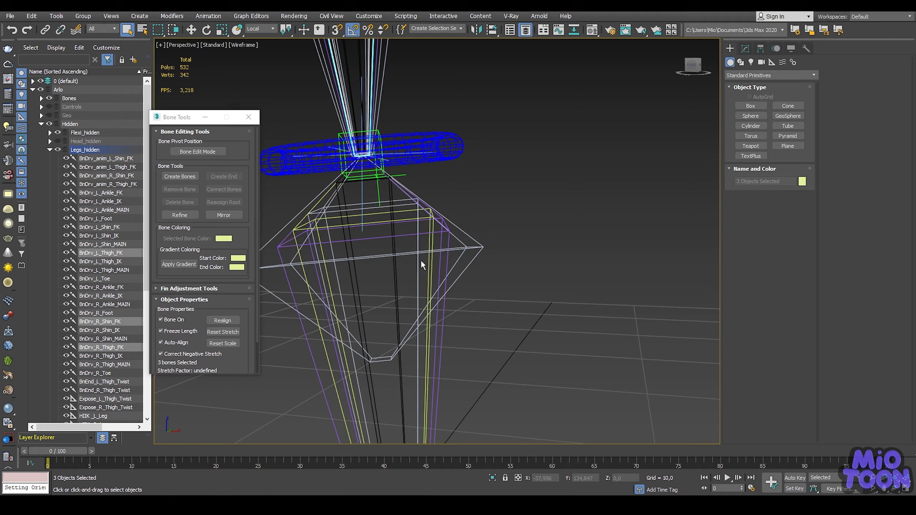
{"action": "left_click", "coordinate": [432, 264], "text": "ctrl"}
{"action": "scroll", "coordinate": [442, 245], "scroll_direction": "down", "scroll_amount": 3}
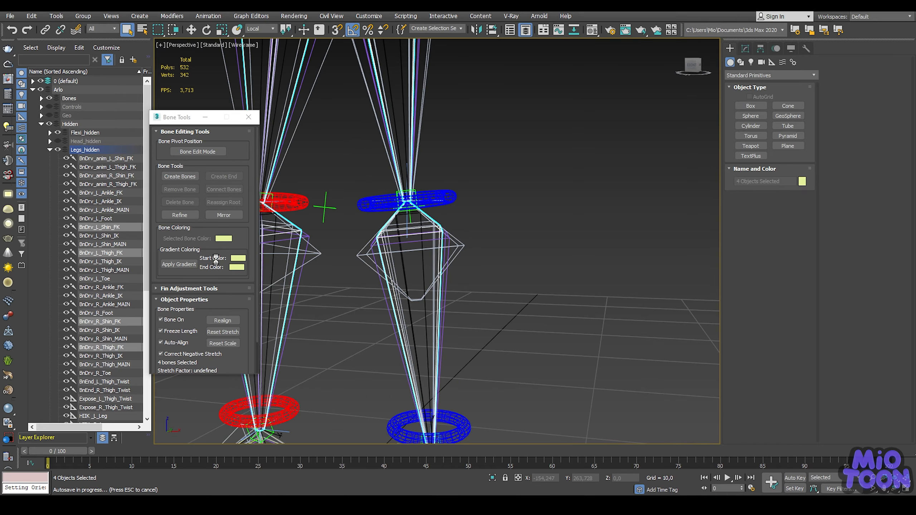
{"action": "left_click", "coordinate": [161, 331]}
Step: Select BnDrv_L_Ankle_FK and BnDrv_R_Ankle_FK and apply Freeze Transform to both, accepting the extra controller layer
{"action": "middle_click_drag", "start_coordinate": [485, 325], "coordinate": [550, 190]}
{"action": "scroll", "coordinate": [482, 334], "scroll_direction": "up", "scroll_amount": 4}
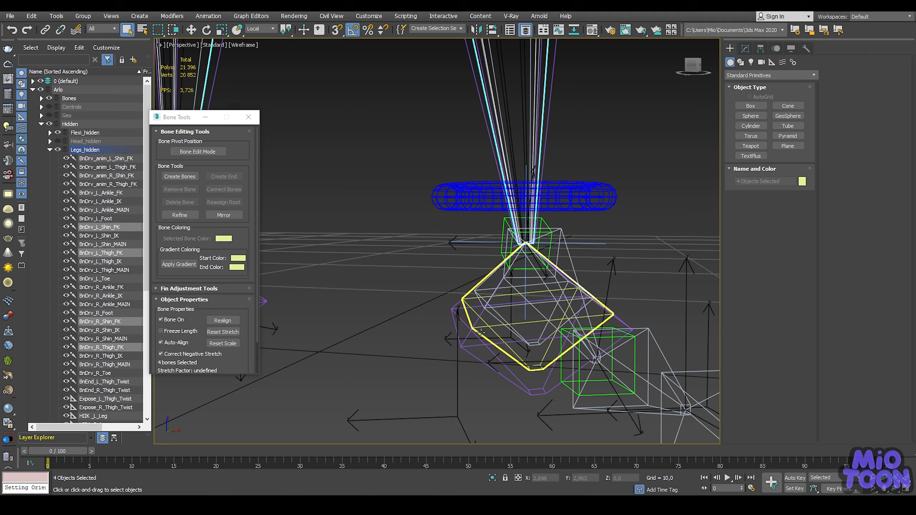
{"action": "left_click", "coordinate": [481, 333]}
{"action": "middle_click_drag", "start_coordinate": [377, 253], "coordinate": [624, 257]}
{"action": "left_click", "coordinate": [462, 304], "text": "ctrl"}
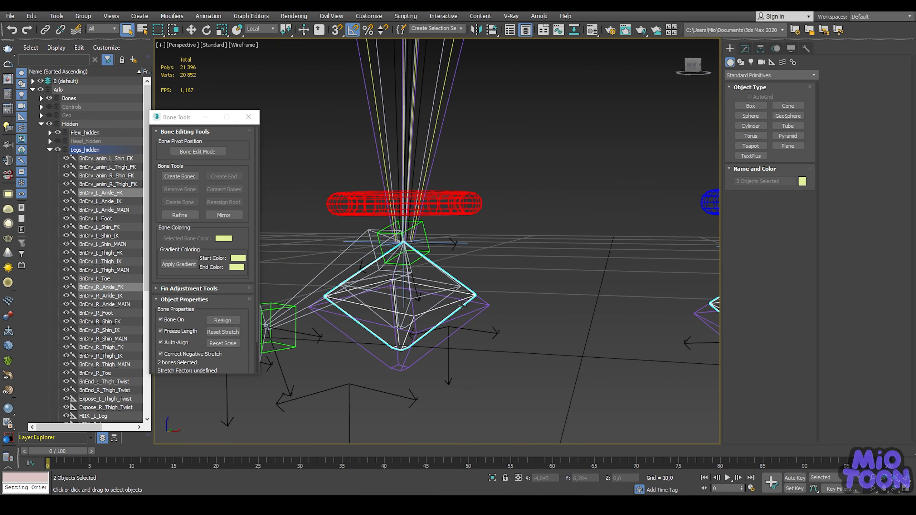
{"action": "middle_click_drag", "start_coordinate": [568, 236], "coordinate": [493, 272]}
{"action": "right_click", "coordinate": [484, 259], "text": "alt"}
{"action": "left_click", "coordinate": [469, 234]}
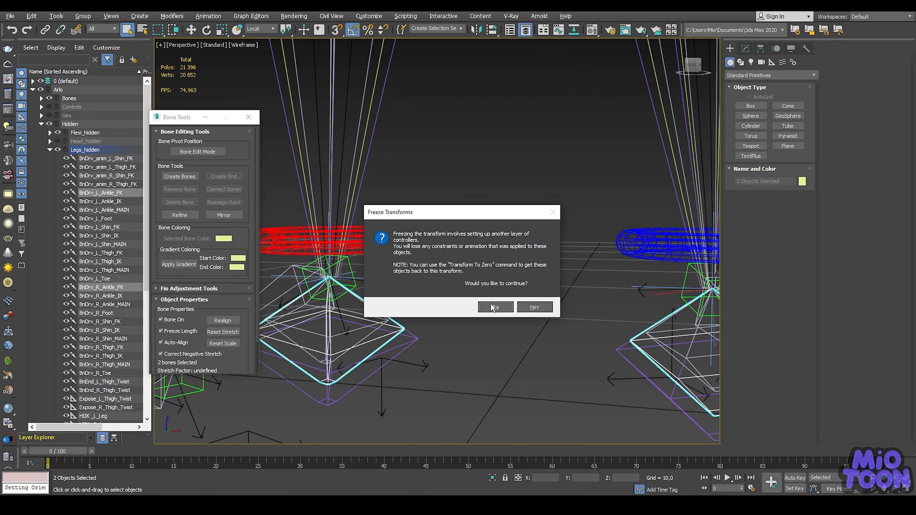
{"action": "left_click", "coordinate": [493, 305]}
Step: Start wiring parameters from Anim_L_Shin_FK, using the X Position of its Zero Pos XYZ controller as the source
{"action": "scroll", "coordinate": [502, 249], "scroll_direction": "down", "scroll_amount": 6}
{"action": "middle_click_drag", "start_coordinate": [502, 235], "coordinate": [448, 352]}
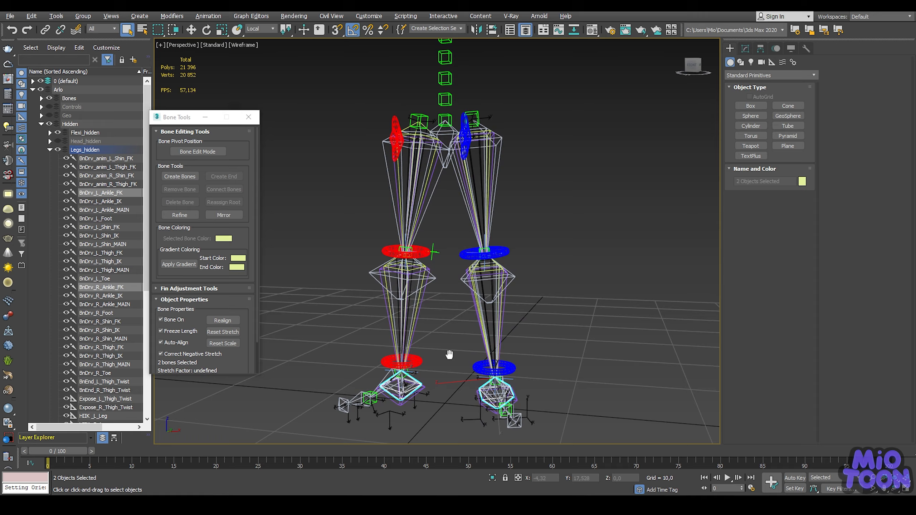
{"action": "middle_click_drag", "start_coordinate": [569, 215], "coordinate": [502, 245], "text": "alt"}
{"action": "scroll", "coordinate": [487, 259], "scroll_direction": "up", "scroll_amount": 8}
{"action": "left_click", "coordinate": [552, 218]}
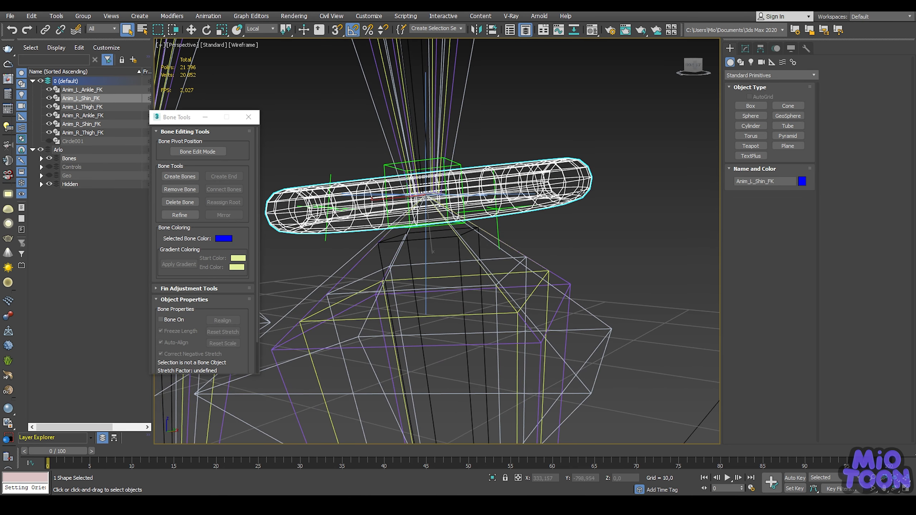
{"action": "scroll", "coordinate": [605, 197], "scroll_direction": "down", "scroll_amount": 5}
{"action": "right_click", "coordinate": [604, 197]}
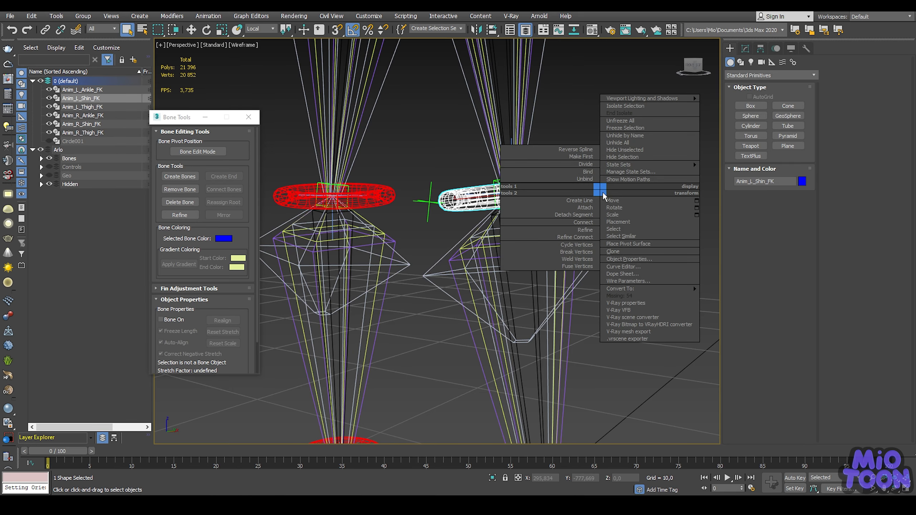
{"action": "left_click", "coordinate": [626, 281]}
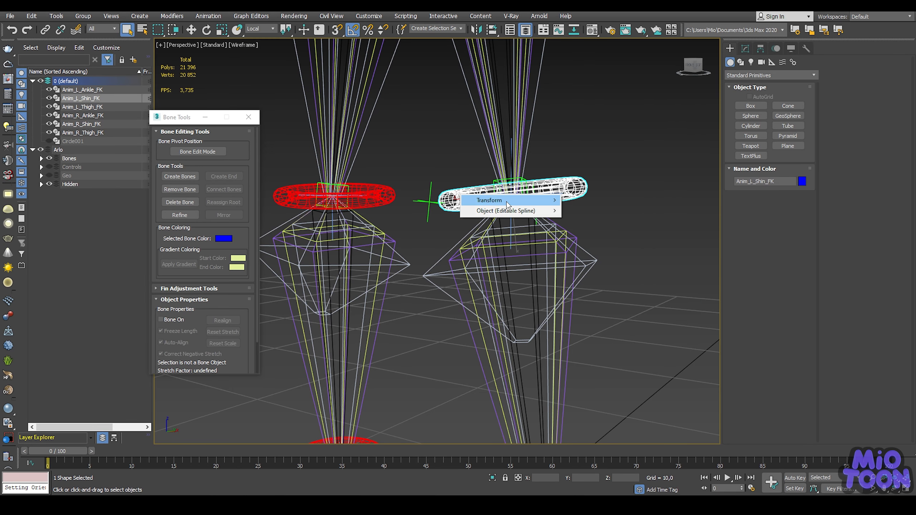
{"action": "mouse_move", "coordinate": [507, 202]}
{"action": "mouse_move", "coordinate": [591, 200]}
{"action": "mouse_move", "coordinate": [680, 212]}
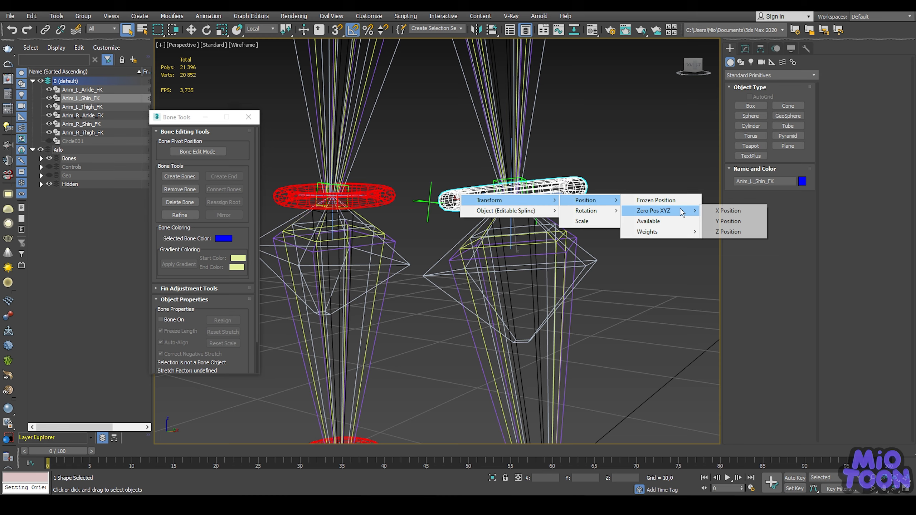
{"action": "left_click", "coordinate": [725, 210]}
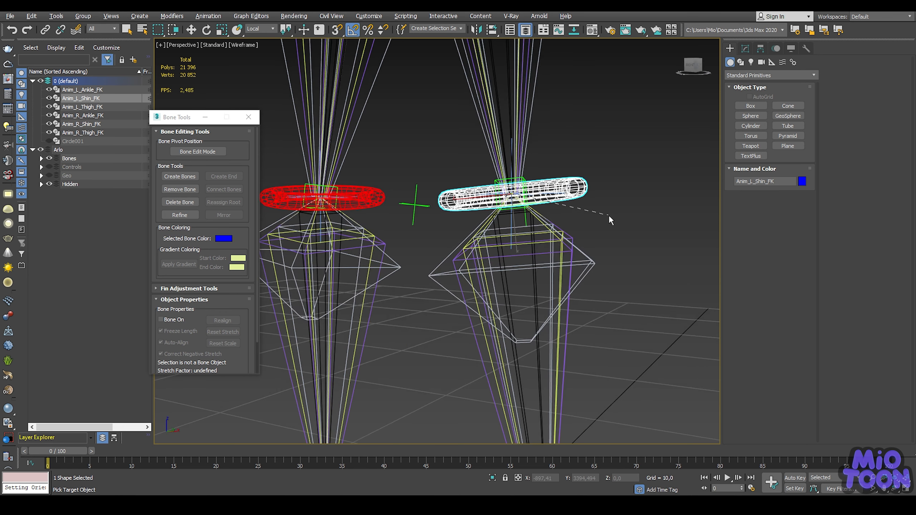
Step: Target the Zero Pos XYZ X Position of BnDrv_L_Shin_FK and connect it so the shin controller drives the bone one-way
{"action": "left_click", "coordinate": [561, 277]}
{"action": "mouse_move", "coordinate": [564, 284]}
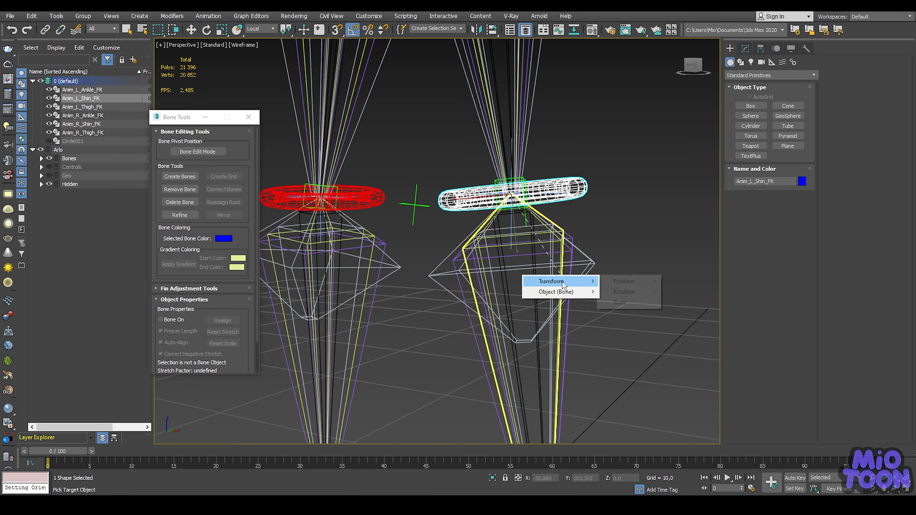
{"action": "mouse_move", "coordinate": [624, 282]}
{"action": "mouse_move", "coordinate": [720, 294]}
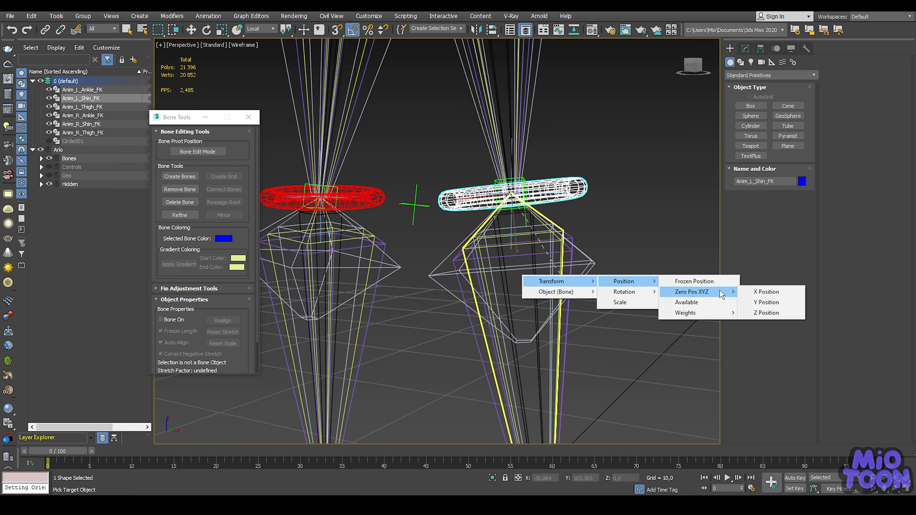
{"action": "left_click", "coordinate": [766, 291]}
{"action": "left_click_drag", "start_coordinate": [410, 162], "coordinate": [215, 136]}
{"action": "left_click", "coordinate": [227, 210]}
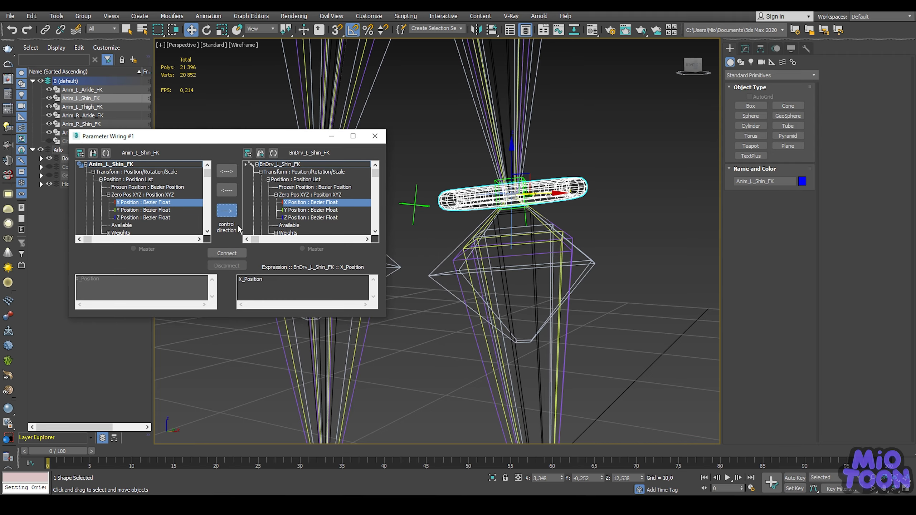
Step: Wire the Y and Z Position of Anim_L_Shin_FK one-way to the matching Zero Pos XYZ channels of BnDrv_L_Shin_FK
{"action": "left_click", "coordinate": [143, 210]}
{"action": "left_click", "coordinate": [310, 209]}
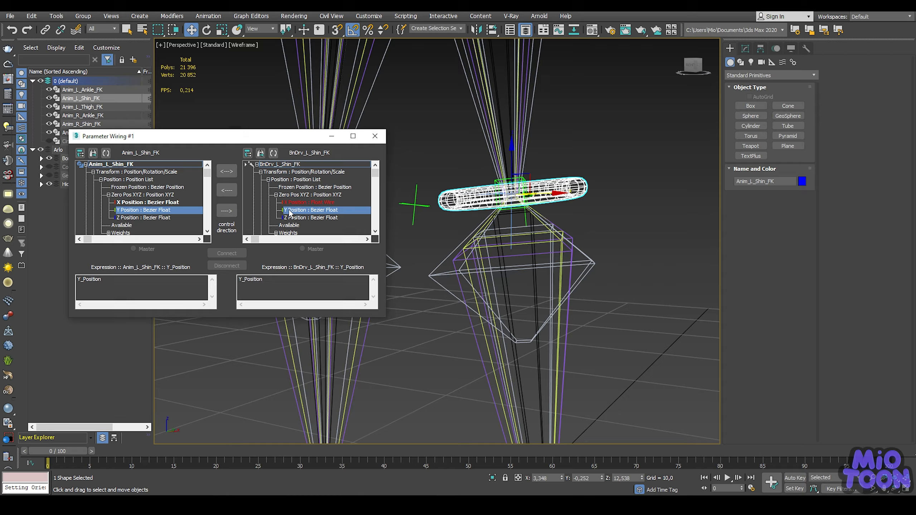
{"action": "left_click", "coordinate": [227, 210]}
{"action": "left_click", "coordinate": [167, 218]}
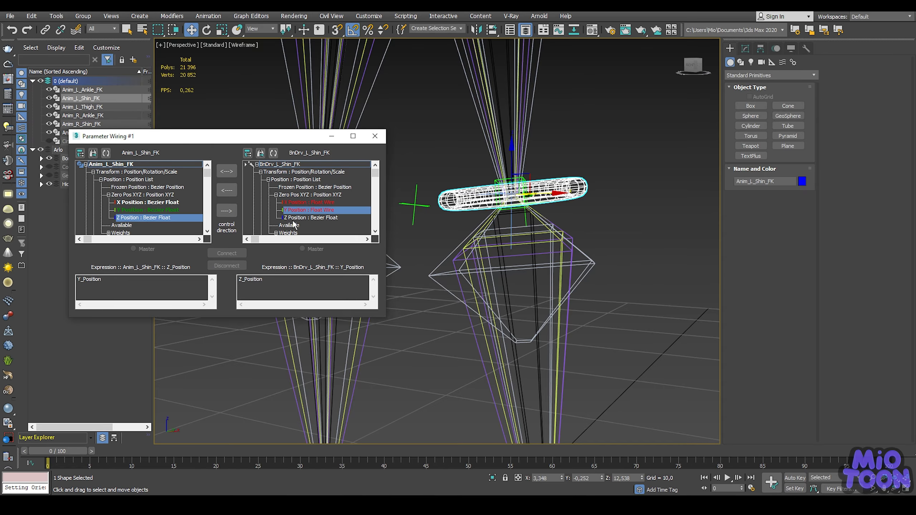
{"action": "left_click", "coordinate": [223, 212]}
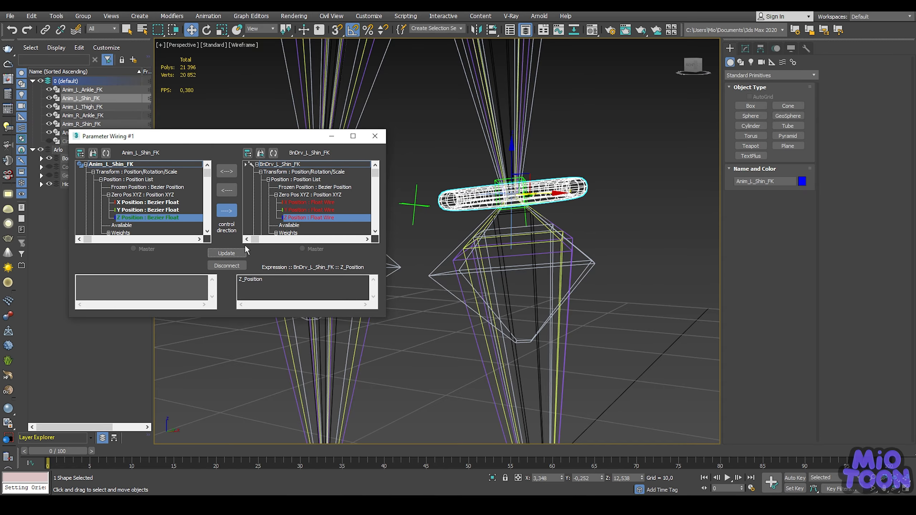
Step: Load Anim_L_Ankle_FK as the source in Parameter Wiring and choose its X Position channel
{"action": "middle_click_drag", "start_coordinate": [491, 278], "coordinate": [449, 49]}
{"action": "scroll", "coordinate": [523, 285], "scroll_direction": "up", "scroll_amount": 5}
{"action": "middle_click_drag", "start_coordinate": [522, 285], "coordinate": [510, 204]}
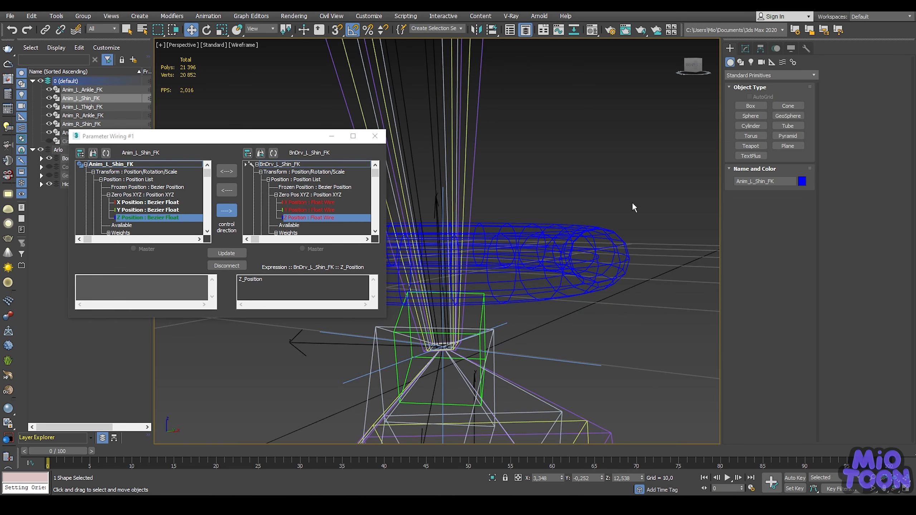
{"action": "left_click", "coordinate": [588, 247]}
{"action": "key", "text": "z"}
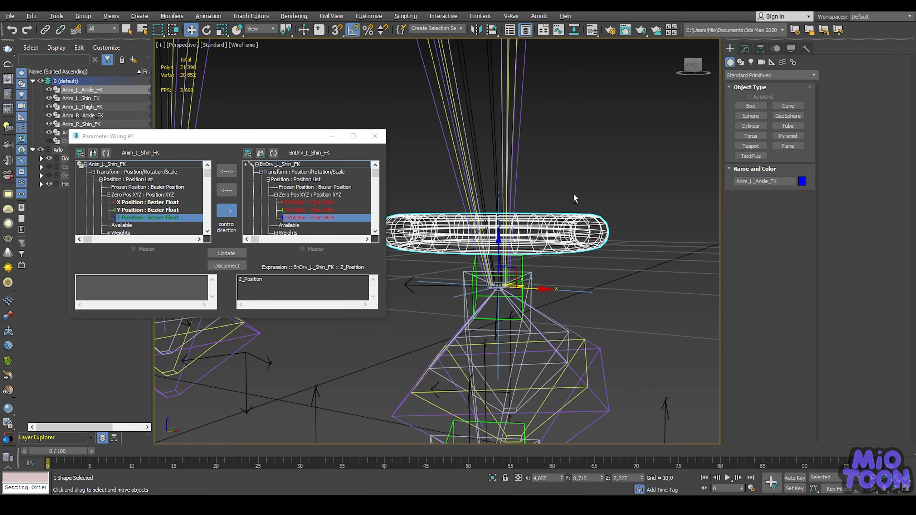
{"action": "mouse_move", "coordinate": [574, 195]}
{"action": "middle_mouse_down", "text": "alt"}
{"action": "mouse_move", "coordinate": [545, 195]}
{"action": "mouse_move", "coordinate": [569, 197]}
{"action": "middle_mouse_up", "text": "alt"}
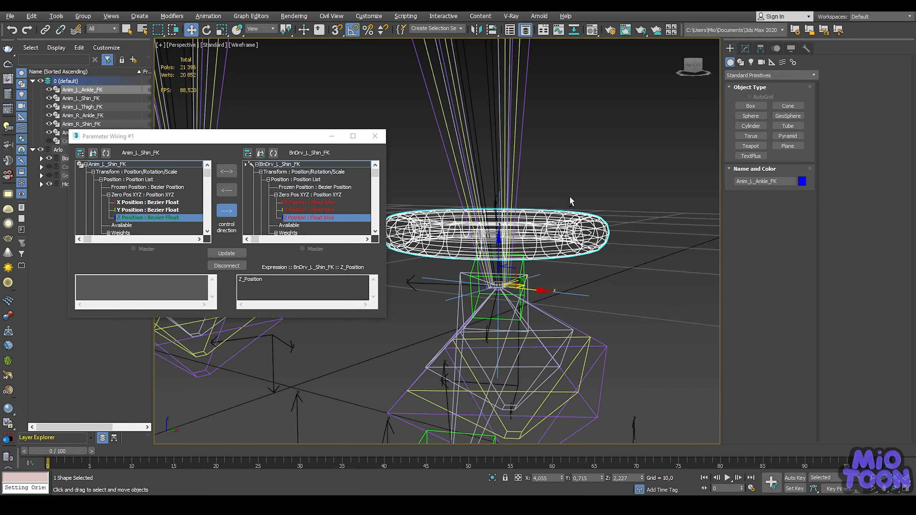
{"action": "left_click", "coordinate": [106, 153]}
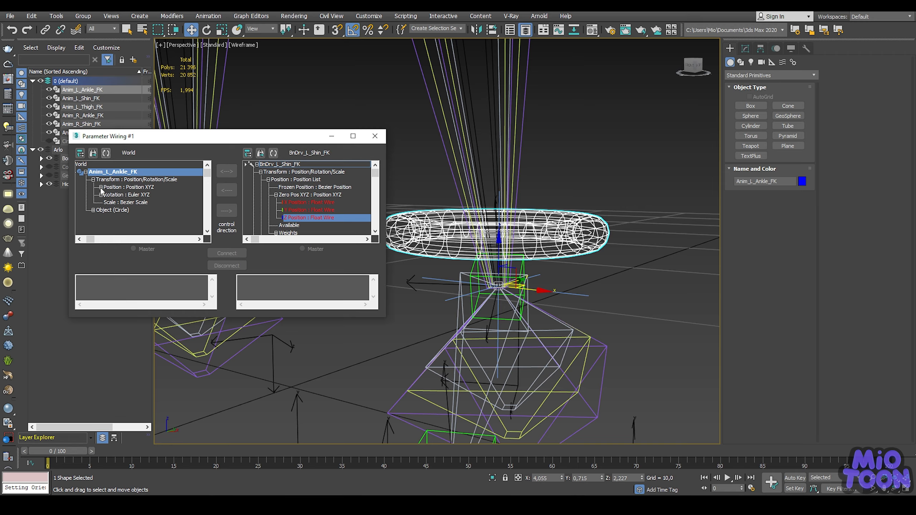
{"action": "left_click", "coordinate": [101, 187]}
{"action": "left_click", "coordinate": [127, 195]}
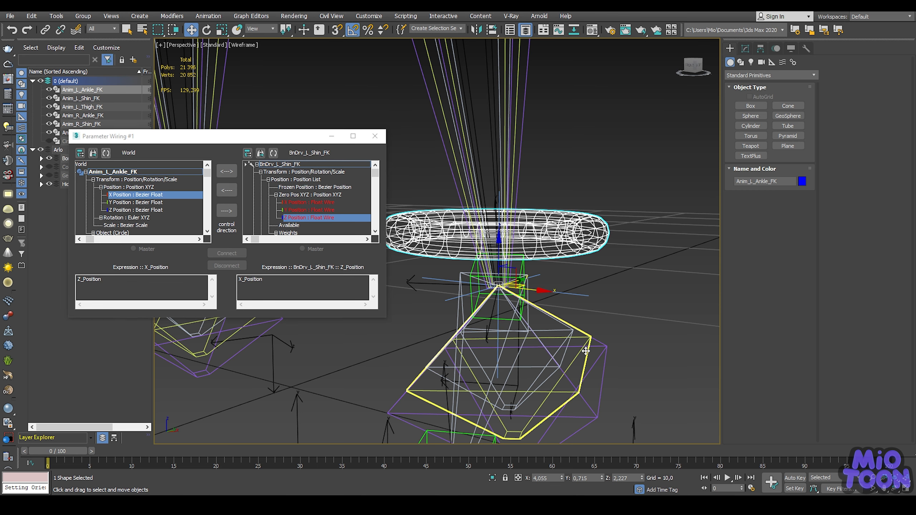
Step: Load BnDrv_L_Ankle_FK as the wiring target and connect its Zero Pos XYZ X Position one-way from the ankle controller's X Position
{"action": "left_click", "coordinate": [583, 349]}
{"action": "left_click", "coordinate": [273, 154]}
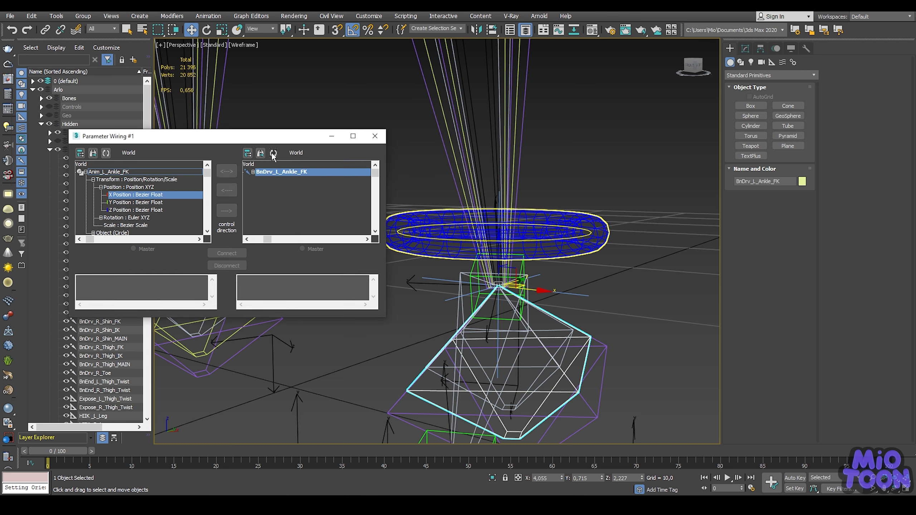
{"action": "left_click", "coordinate": [254, 171]}
{"action": "left_click", "coordinate": [261, 179]}
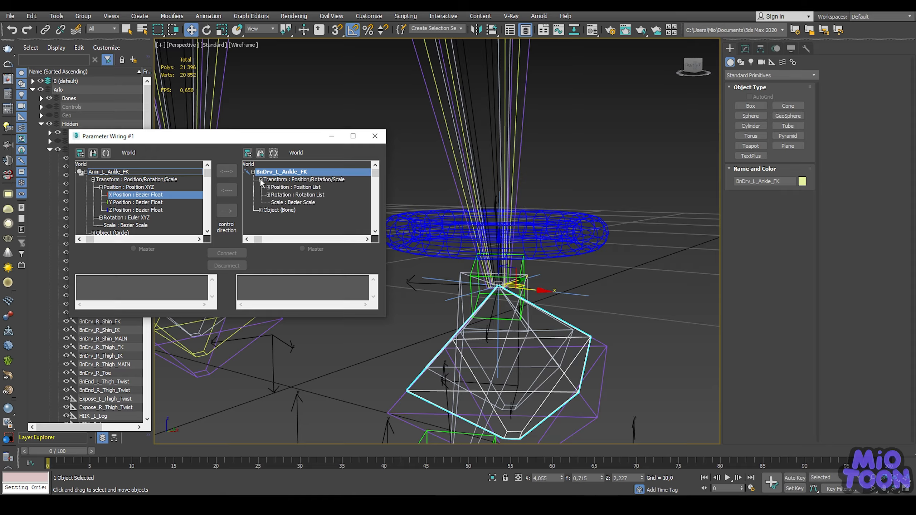
{"action": "left_click", "coordinate": [268, 187]}
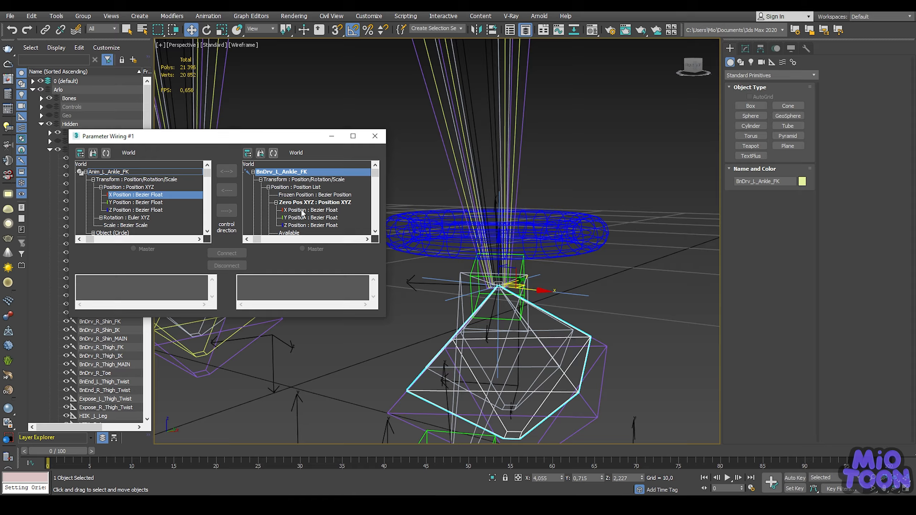
{"action": "left_click", "coordinate": [302, 210]}
{"action": "left_click", "coordinate": [226, 211]}
{"action": "left_click", "coordinate": [227, 253]}
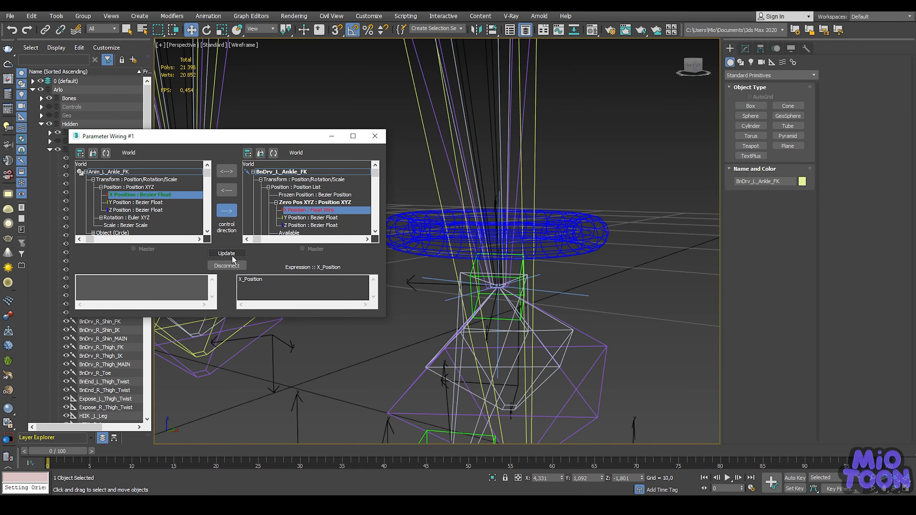
Step: Wire the Y and Z Position of Anim_L_Ankle_FK one-way to the matching Zero Pos XYZ channels of BnDrv_L_Ankle_FK
{"action": "left_click", "coordinate": [155, 203]}
{"action": "left_click", "coordinate": [294, 218]}
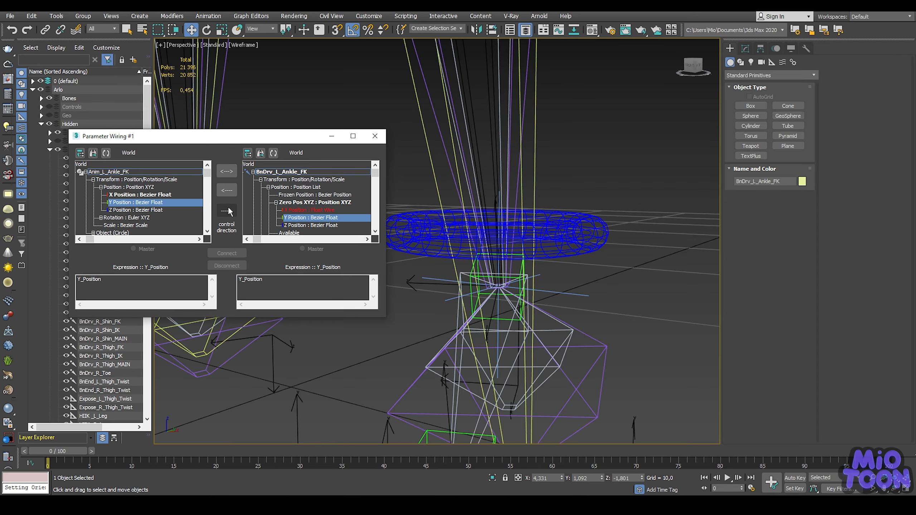
{"action": "left_click", "coordinate": [227, 211]}
{"action": "left_click", "coordinate": [165, 210]}
{"action": "left_click", "coordinate": [307, 225]}
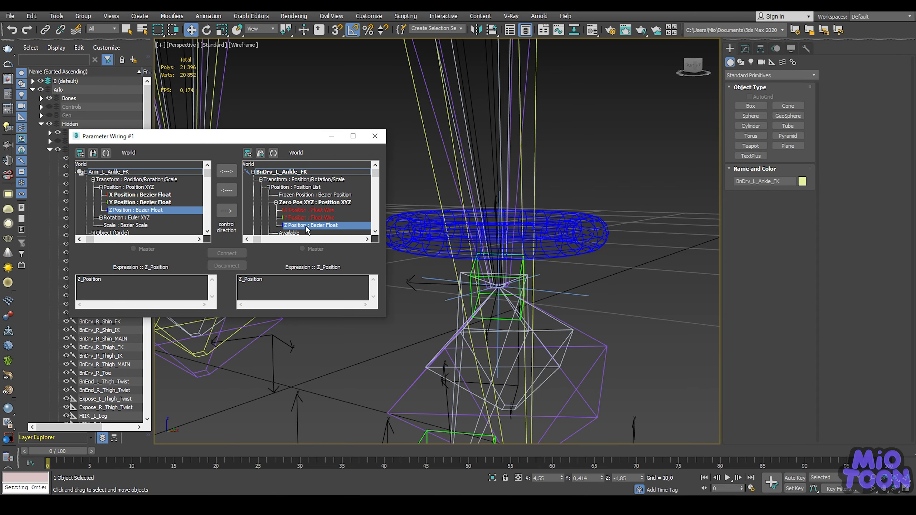
{"action": "left_click", "coordinate": [226, 211]}
{"action": "left_click", "coordinate": [227, 253]}
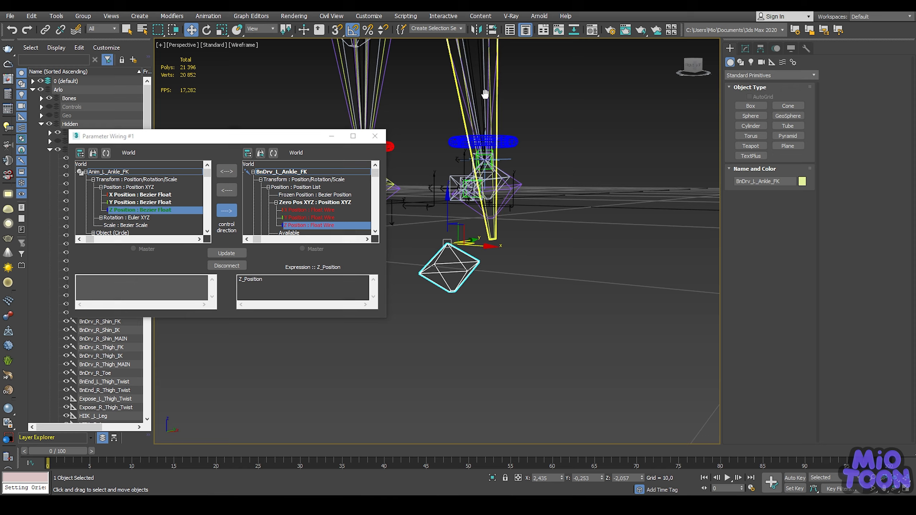
Step: Undo the position wiring between Anim_L_Ankle_FK and BnDrv_L_Ankle_FK
{"action": "middle_click_drag", "start_coordinate": [485, 98], "coordinate": [493, 203]}
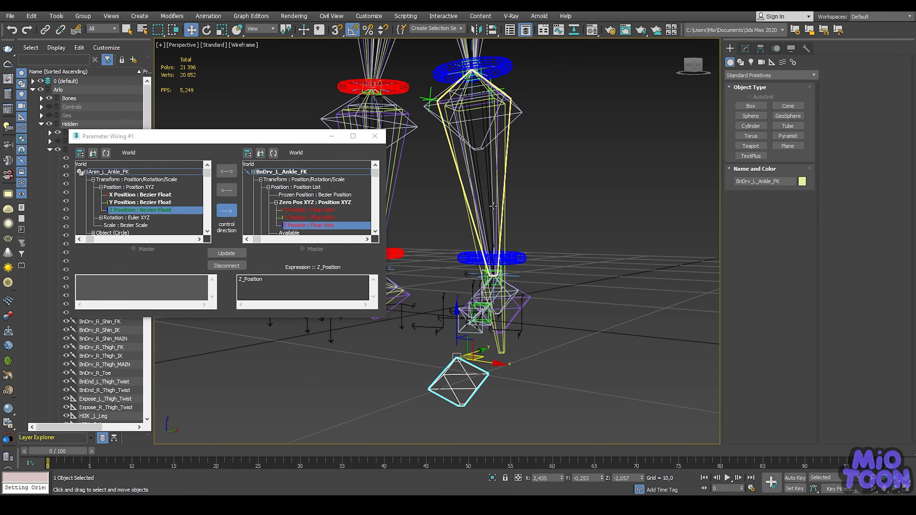
{"action": "key", "text": "ctrl+z"}
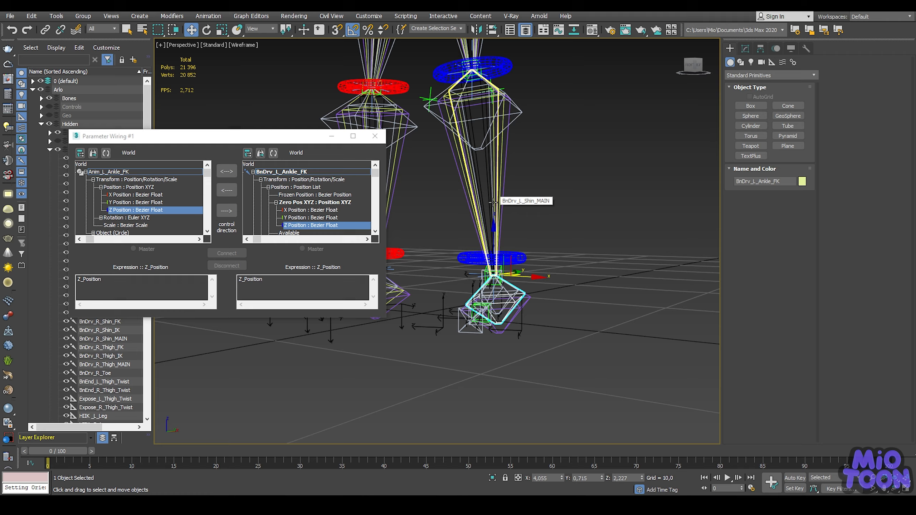
Step: Link the Anim_L_Ankle_FK controller to Anim_L_Shin_FK as its parent
{"action": "middle_click_drag", "start_coordinate": [515, 186], "coordinate": [536, 238], "text": "alt"}
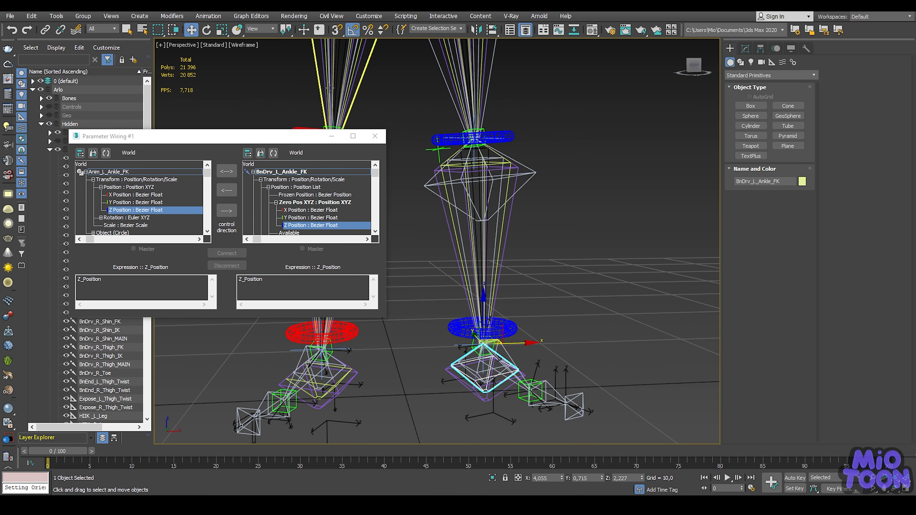
{"action": "middle_click_drag", "start_coordinate": [530, 118], "coordinate": [535, 125], "text": "alt"}
{"action": "left_click", "coordinate": [46, 31]}
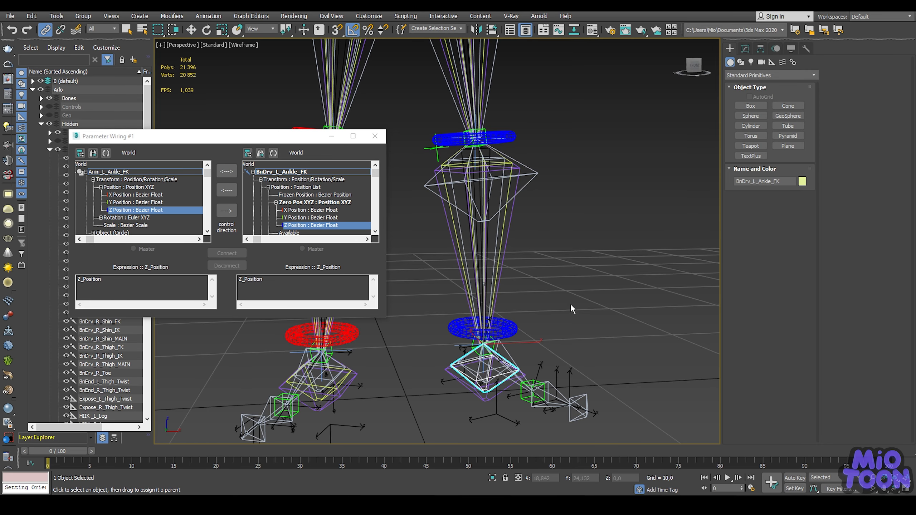
{"action": "left_click_drag", "start_coordinate": [512, 328], "coordinate": [659, 164]}
{"action": "left_click_drag", "start_coordinate": [521, 138], "coordinate": [521, 138]}
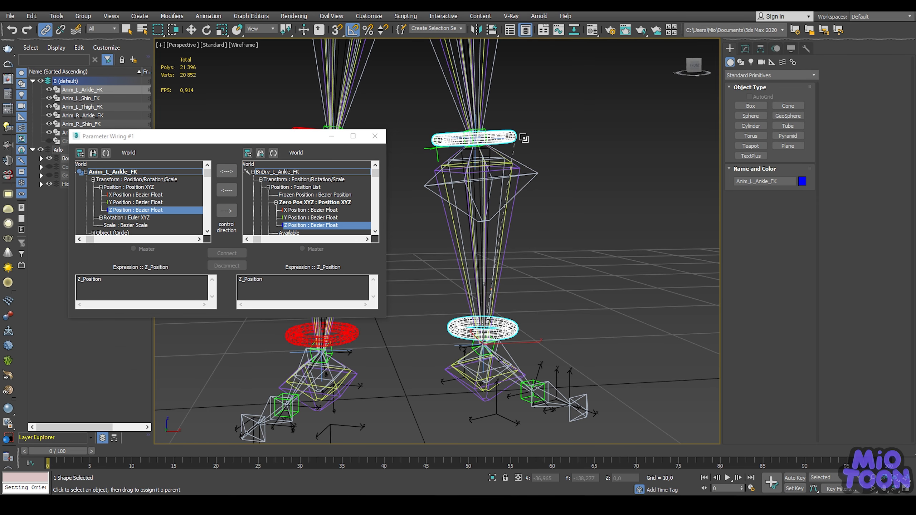
Step: Freeze the transform of Anim_L_Ankle_FK and accept the added controller layer
{"action": "right_click", "coordinate": [537, 277]}
{"action": "left_click", "coordinate": [522, 243]}
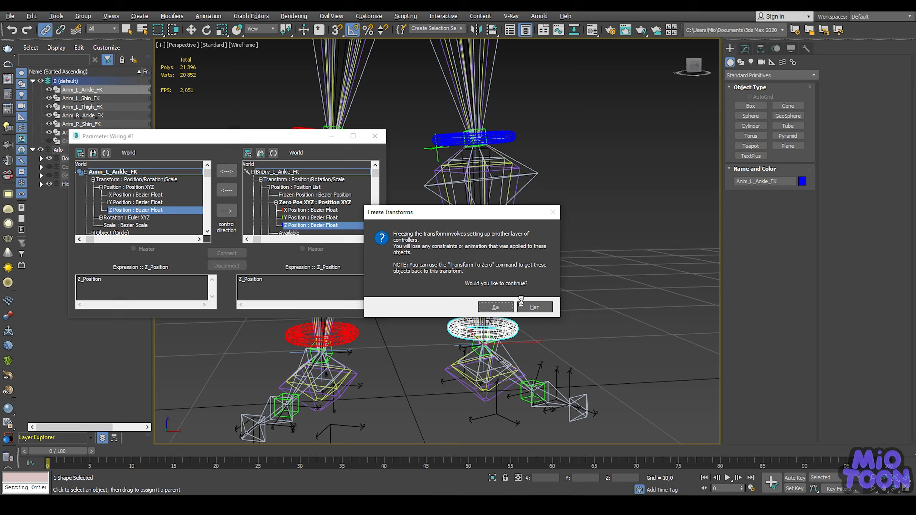
{"action": "left_click", "coordinate": [510, 304]}
Step: Reload Anim_L_Ankle_FK as the wiring source and choose the X Position under its Zero Pos XYZ
{"action": "middle_click_drag", "start_coordinate": [533, 268], "coordinate": [546, 190]}
{"action": "scroll", "coordinate": [506, 283], "scroll_direction": "up", "scroll_amount": 3}
{"action": "scroll", "coordinate": [506, 282], "scroll_direction": "up", "scroll_amount": 3}
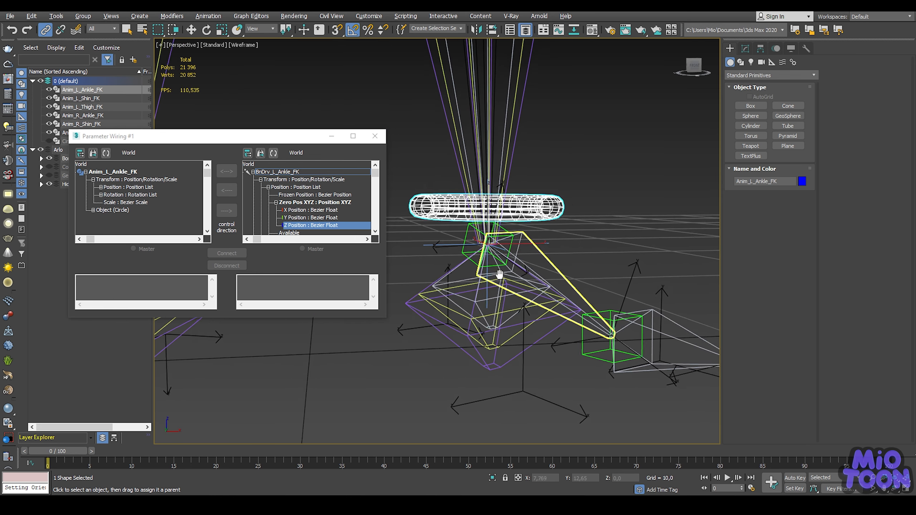
{"action": "middle_click_drag", "start_coordinate": [499, 272], "coordinate": [492, 298], "text": "alt"}
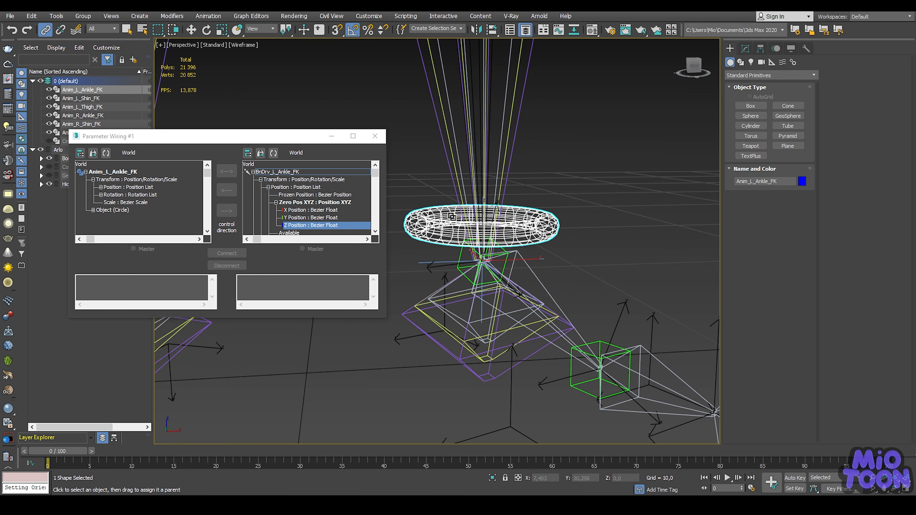
{"action": "left_click", "coordinate": [106, 153]}
{"action": "left_click", "coordinate": [101, 187]}
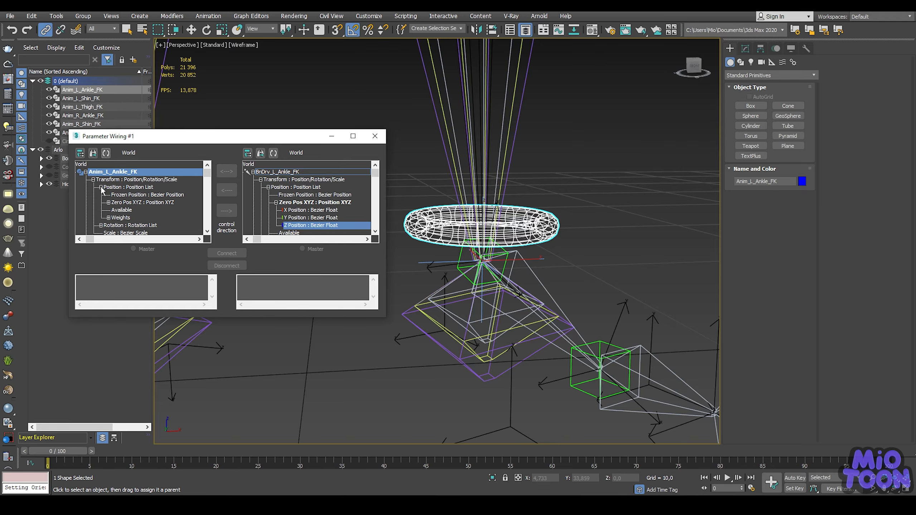
{"action": "left_click", "coordinate": [162, 210]}
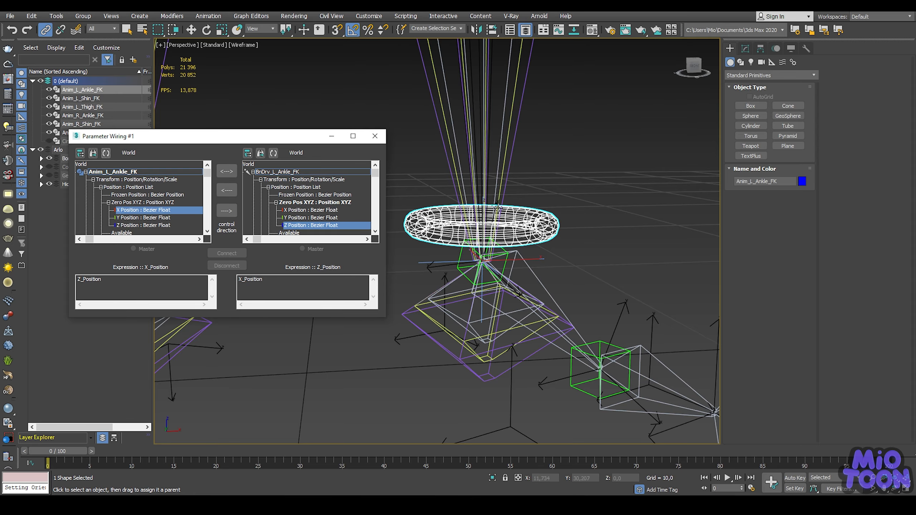
Step: Load BnDrv_L_Ankle_FK as the wiring target and connect its Zero Pos XYZ X Position one-way from the ankle controller
{"action": "middle_click_drag", "start_coordinate": [497, 205], "coordinate": [523, 198]}
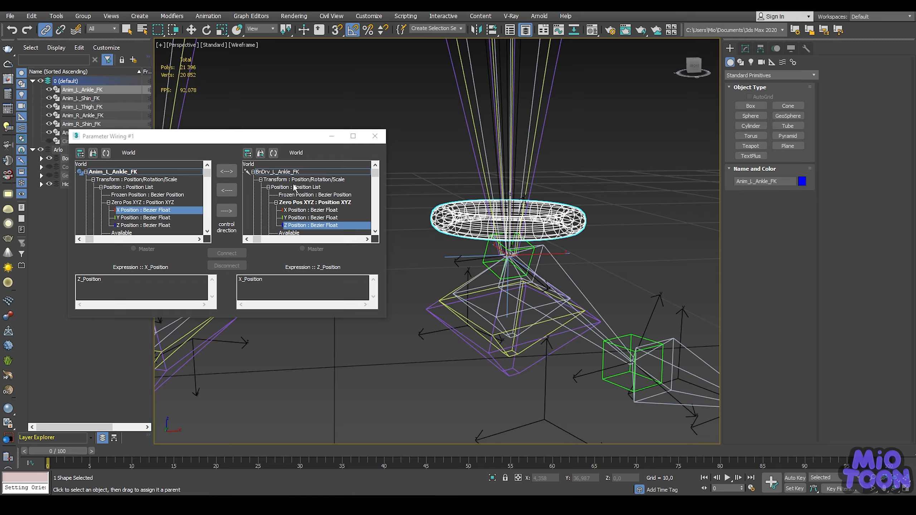
{"action": "left_click", "coordinate": [531, 347]}
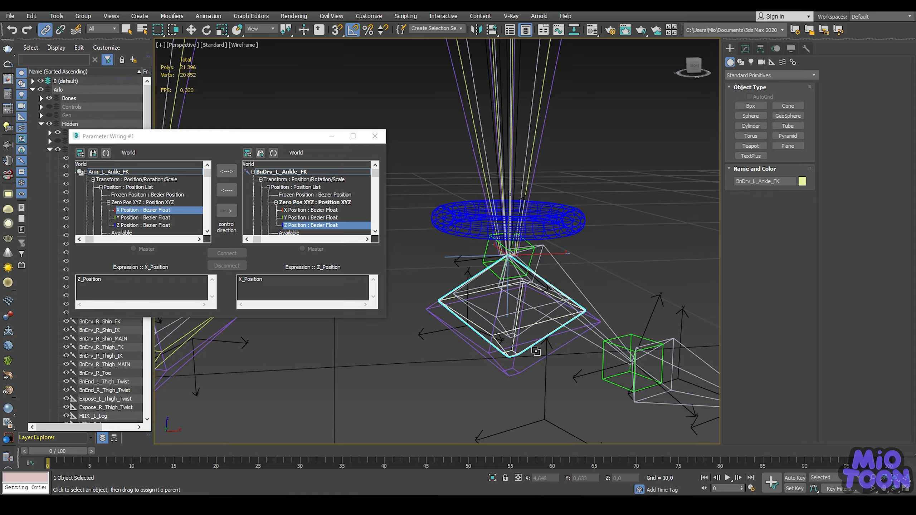
{"action": "left_click", "coordinate": [318, 210]}
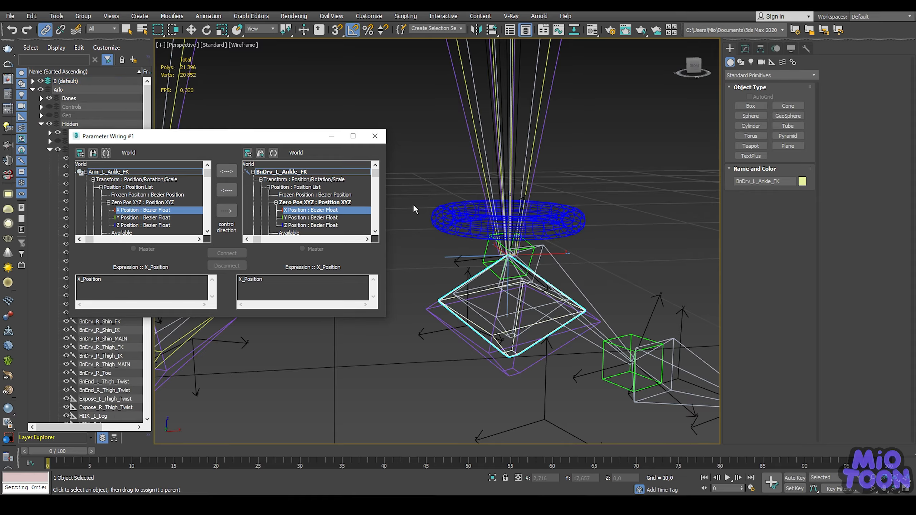
{"action": "middle_click_drag", "start_coordinate": [614, 195], "coordinate": [612, 176]}
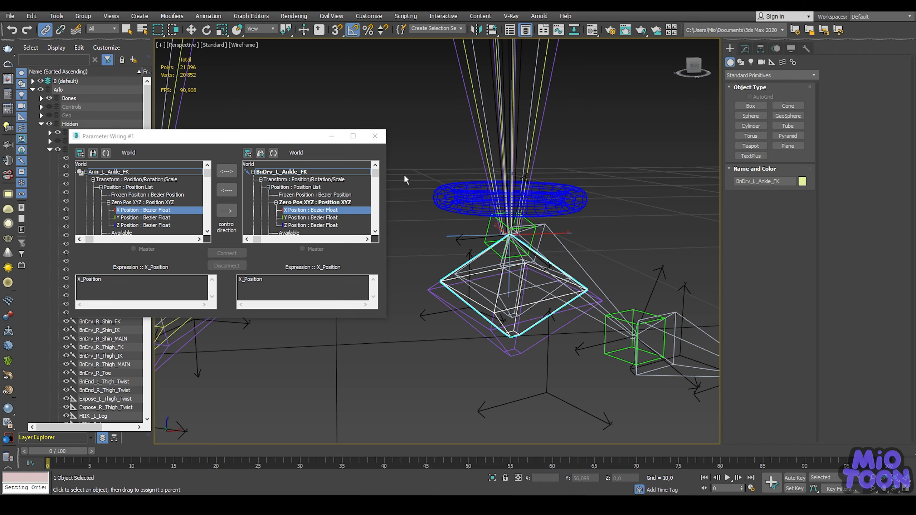
{"action": "left_click", "coordinate": [273, 153]}
{"action": "left_click", "coordinate": [324, 210]}
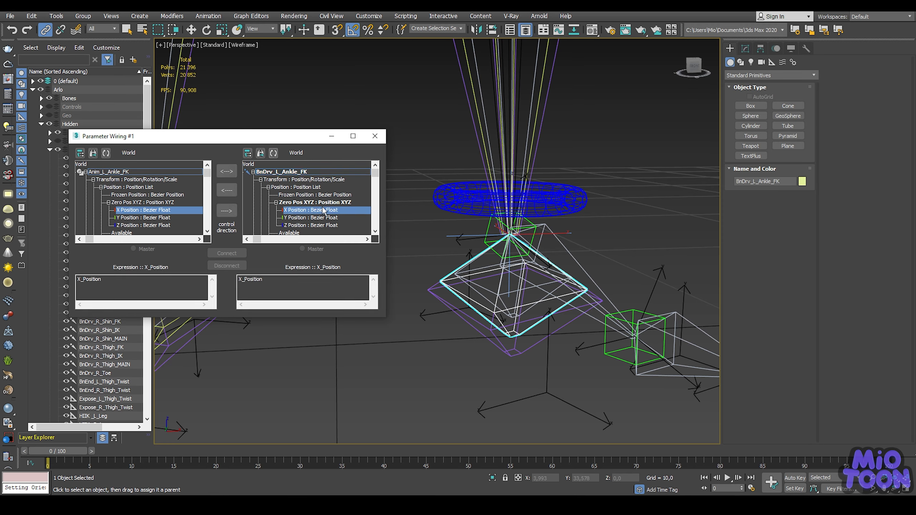
{"action": "left_click", "coordinate": [227, 212]}
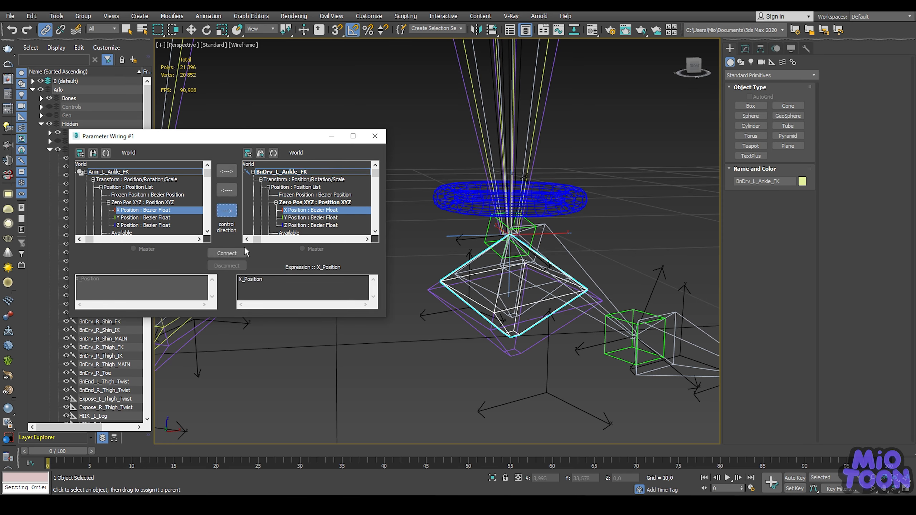
{"action": "left_click", "coordinate": [227, 253]}
Step: Wire the Zero Pos XYZ Y and Z Position of Anim_L_Ankle_FK one-way to the same channels of BnDrv_L_Ankle_FK
{"action": "left_click", "coordinate": [197, 218]}
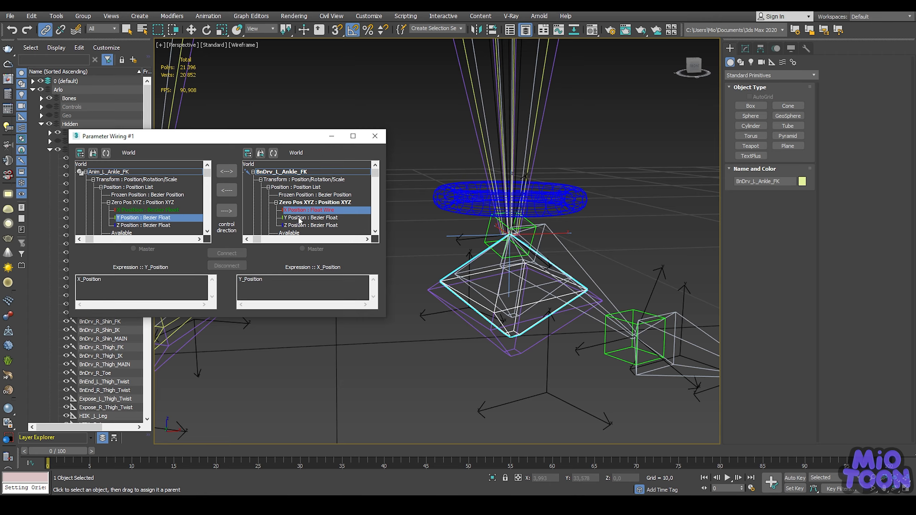
{"action": "left_click", "coordinate": [299, 219]}
{"action": "left_click", "coordinate": [226, 211]}
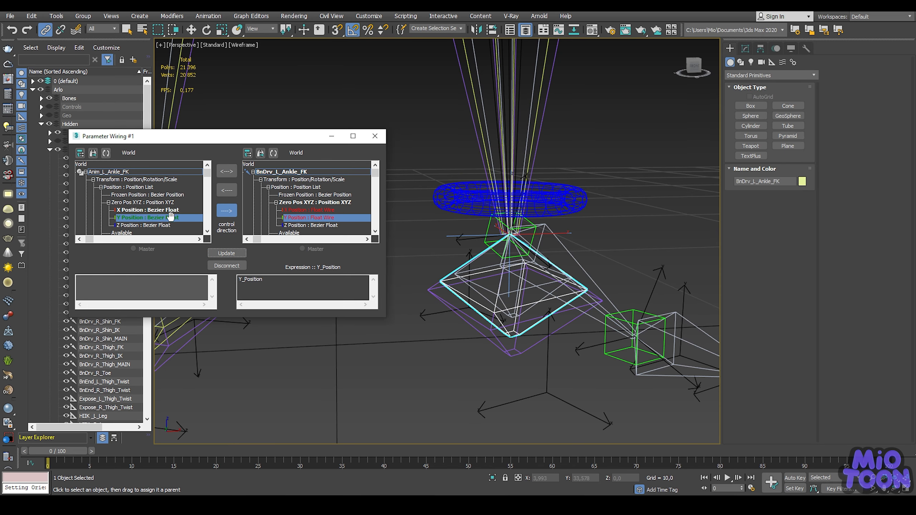
{"action": "left_click", "coordinate": [158, 225]}
{"action": "left_click", "coordinate": [302, 227]}
{"action": "left_click", "coordinate": [229, 214]}
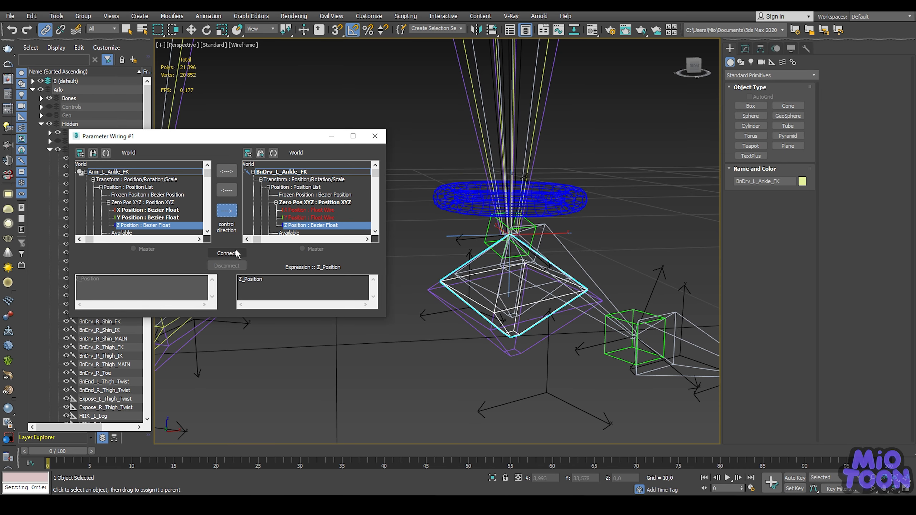
Step: Minimize the Parameter Wiring window and move Anim_L_Shin_FK sideways to test how the FK bones follow
{"action": "scroll", "coordinate": [579, 116], "scroll_direction": "down", "scroll_amount": 5}
{"action": "middle_click_drag", "start_coordinate": [583, 112], "coordinate": [451, 220]}
{"action": "left_click", "coordinate": [333, 136]}
{"action": "key", "text": "w"}
{"action": "left_click", "coordinate": [483, 153]}
{"action": "middle_click_drag", "start_coordinate": [483, 153], "coordinate": [497, 135], "text": "alt"}
{"action": "left_click_drag", "start_coordinate": [497, 134], "coordinate": [407, 138]}
{"action": "middle_click_drag", "start_coordinate": [407, 138], "coordinate": [519, 139], "text": "alt"}
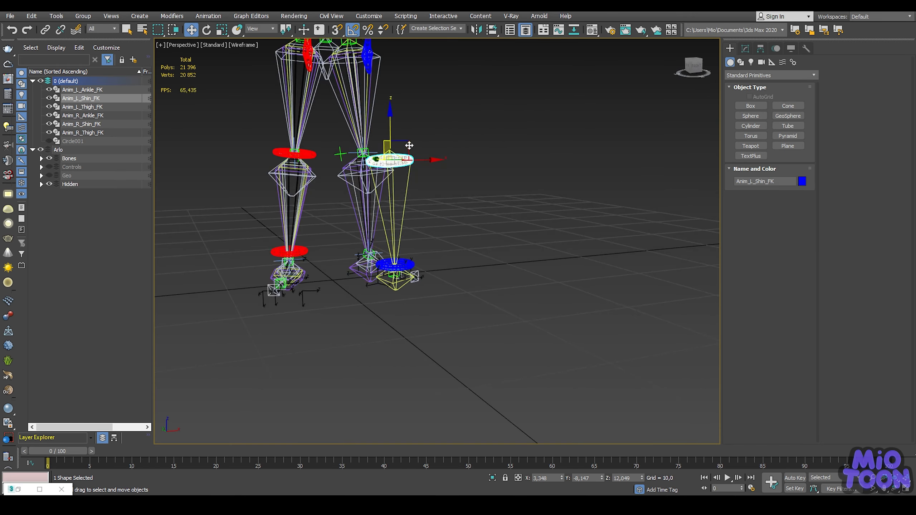
{"action": "left_click_drag", "start_coordinate": [408, 142], "coordinate": [434, 138]}
Step: Test-move Anim_L_Ankle_FK sideways, and return both the left shin and ankle controllers with Transform To Zero
{"action": "right_click", "coordinate": [378, 138]}
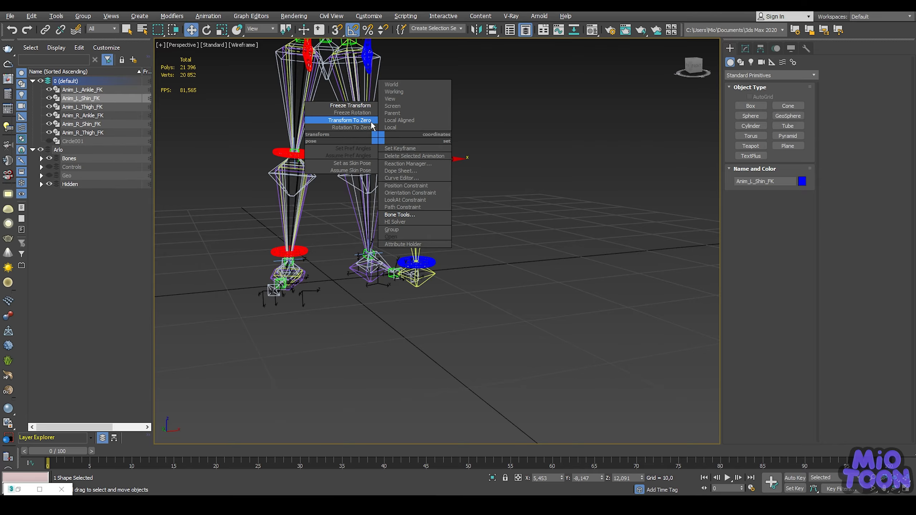
{"action": "left_click", "coordinate": [434, 258]}
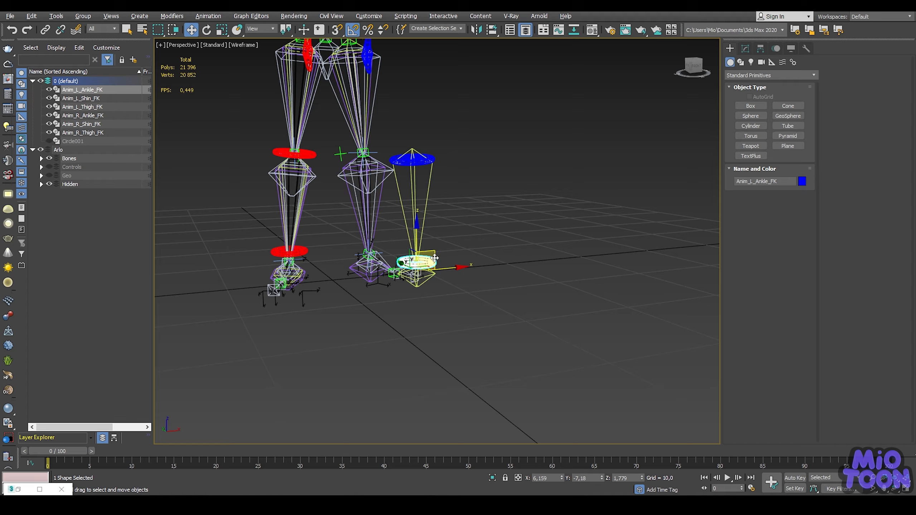
{"action": "left_click_drag", "start_coordinate": [434, 251], "coordinate": [547, 249]}
{"action": "right_click", "coordinate": [455, 138], "text": "alt"}
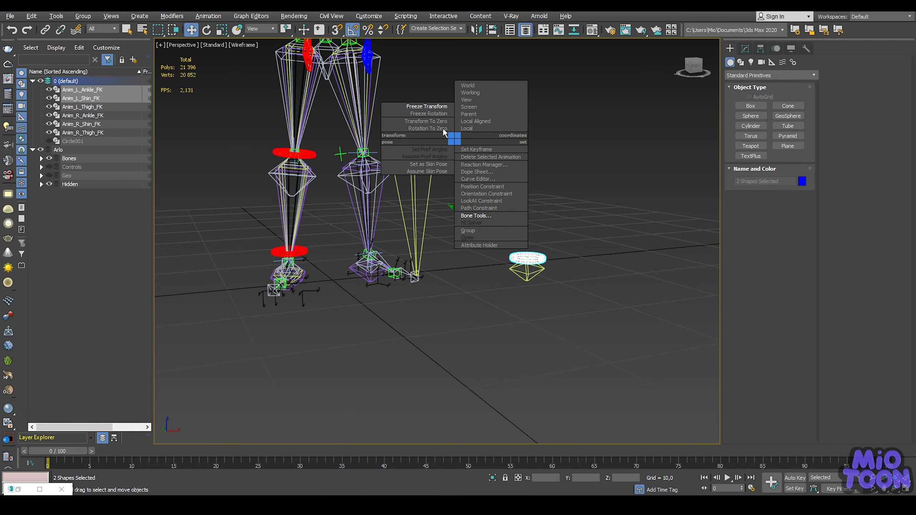
{"action": "left_click", "coordinate": [438, 124]}
Step: Link the Anim_R_Ankle_FK controller to Anim_R_Shin_FK as its parent
{"action": "middle_click_drag", "start_coordinate": [432, 154], "coordinate": [490, 131]}
{"action": "scroll", "coordinate": [422, 154], "scroll_direction": "up", "scroll_amount": 10}
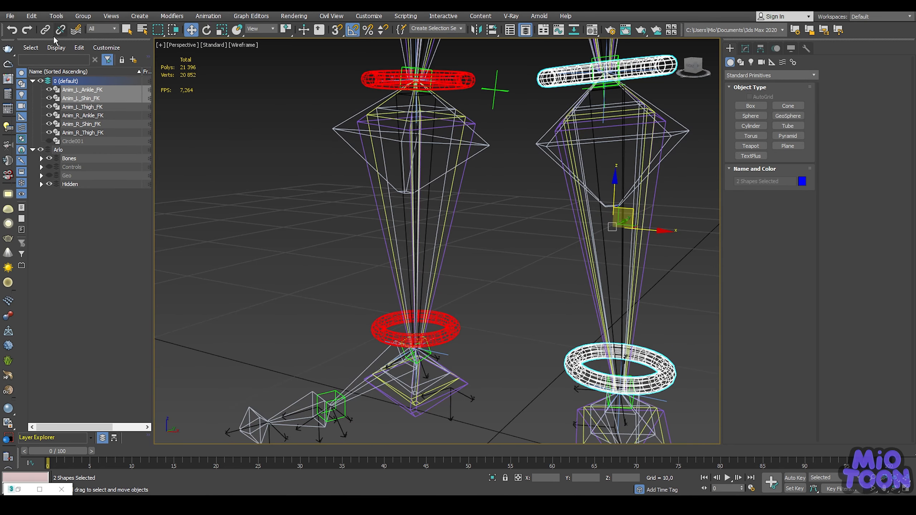
{"action": "left_click_drag", "start_coordinate": [370, 326], "coordinate": [331, 311]}
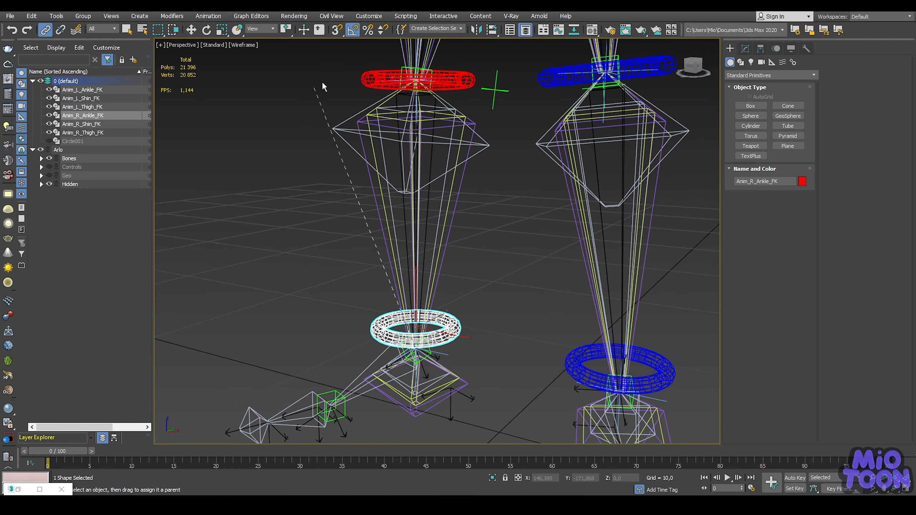
Step: Freeze the transform of Anim_R_Ankle_FK and accept the added controller layer
{"action": "right_click", "coordinate": [340, 284]}
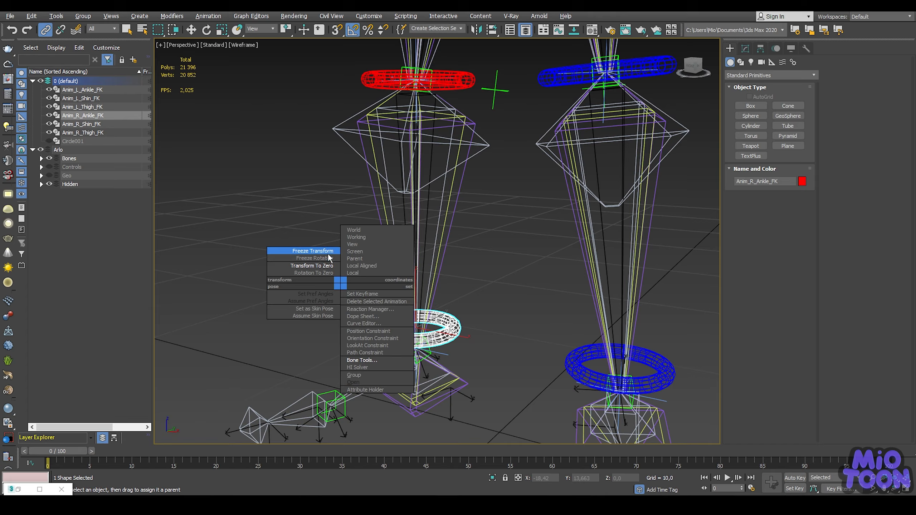
{"action": "left_click", "coordinate": [312, 251]}
{"action": "left_click", "coordinate": [495, 306]}
Step: Restore and enlarge the Parameter Wiring window, load Anim_R_Shin_FK as the source and choose its Zero Pos XYZ X Position
{"action": "middle_click_drag", "start_coordinate": [470, 230], "coordinate": [468, 208]}
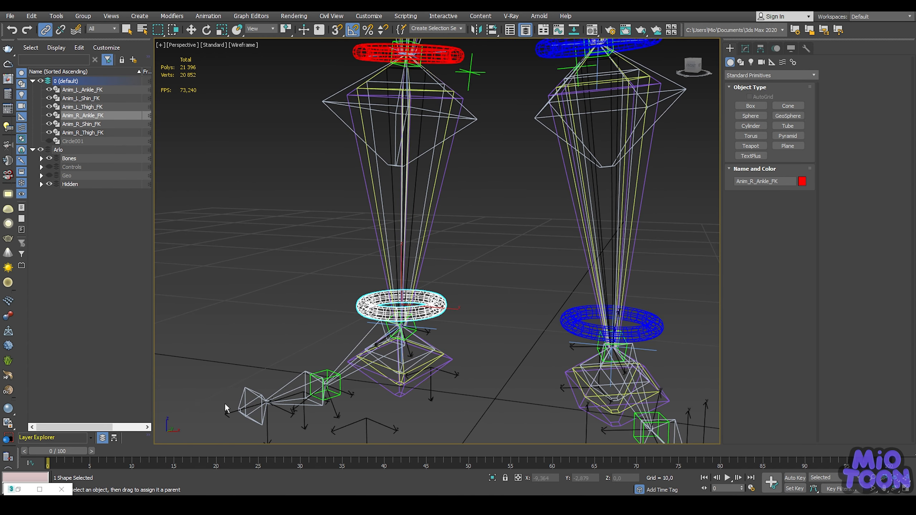
{"action": "left_click", "coordinate": [21, 491]}
{"action": "middle_click_drag", "start_coordinate": [469, 234], "coordinate": [497, 340]}
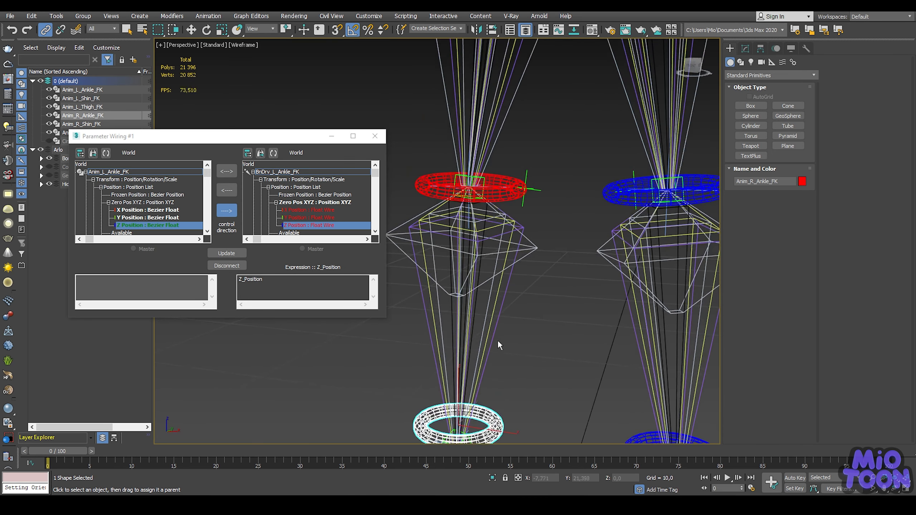
{"action": "scroll", "coordinate": [493, 173], "scroll_direction": "up", "scroll_amount": 3}
{"action": "left_click", "coordinate": [509, 183]}
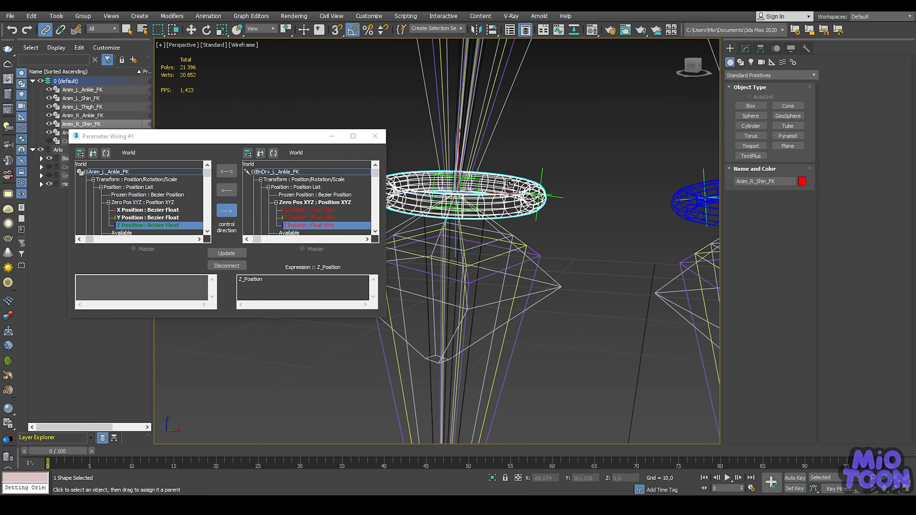
{"action": "left_click", "coordinate": [105, 154]}
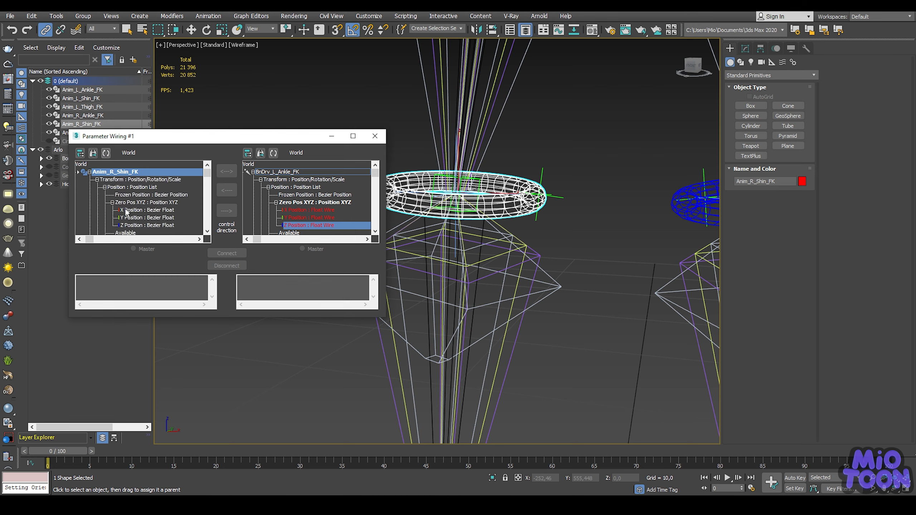
{"action": "left_click", "coordinate": [127, 211]}
{"action": "left_click_drag", "start_coordinate": [253, 317], "coordinate": [256, 457]}
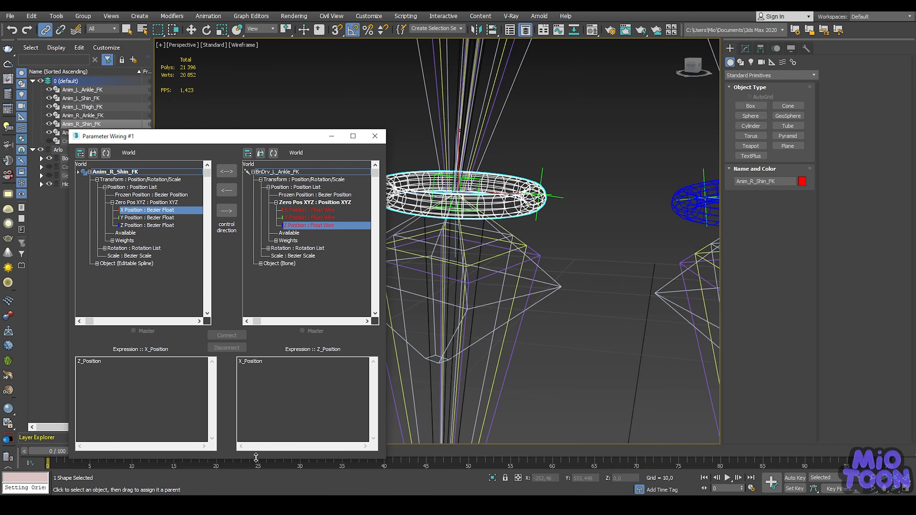
Step: Load BnDrv_R_Shin_FK as the wiring target and wire Anim_R_Shin_FK's Zero Pos XYZ X Position one-way to the bone's X Position
{"action": "middle_click_drag", "start_coordinate": [530, 174], "coordinate": [551, 139]}
{"action": "left_click", "coordinate": [539, 246]}
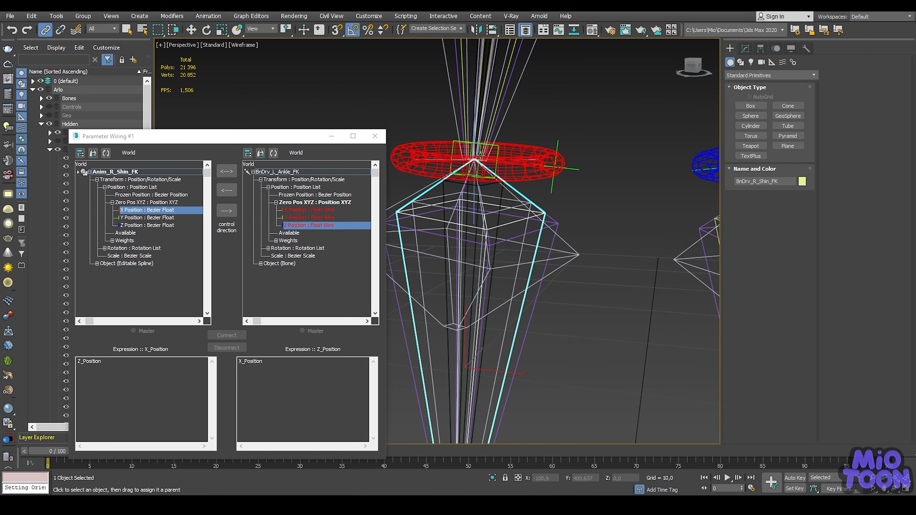
{"action": "left_click", "coordinate": [273, 153]}
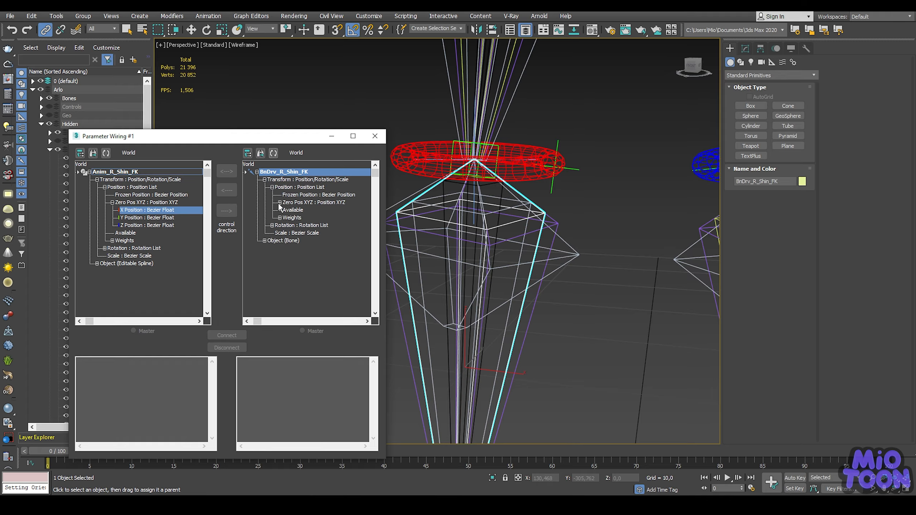
{"action": "left_click", "coordinate": [305, 210]}
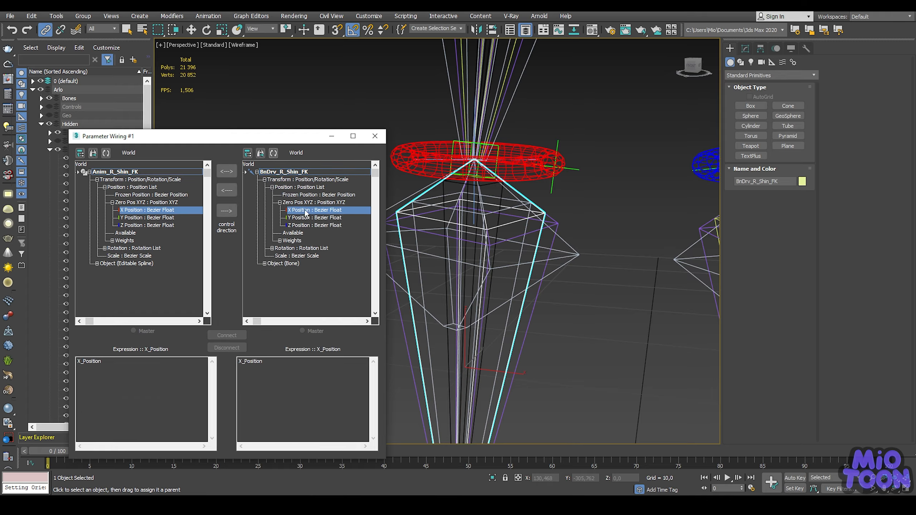
{"action": "left_click", "coordinate": [224, 212]}
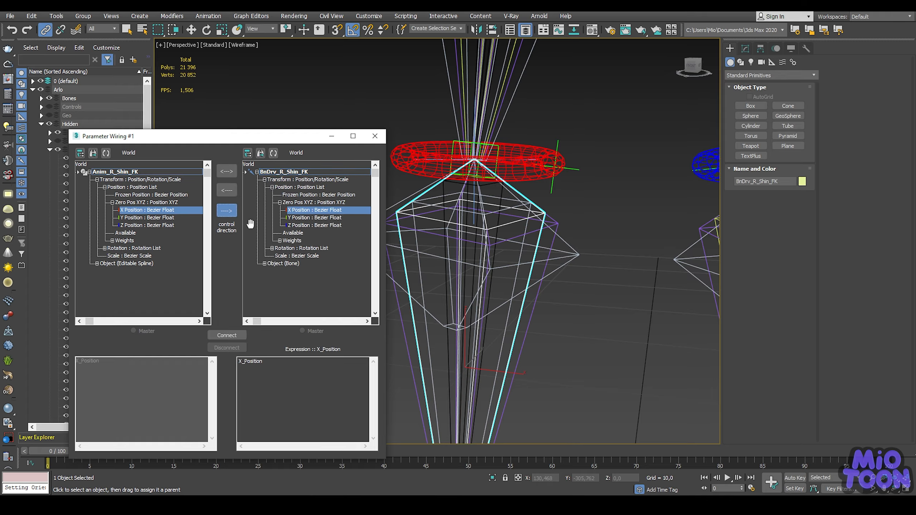
Step: Wire the Zero Pos XYZ Y and Z Position of Anim_R_Shin_FK one-way to the same tracks of BnDrv_R_Shin_FK
{"action": "left_click", "coordinate": [167, 218]}
{"action": "left_click", "coordinate": [227, 211]}
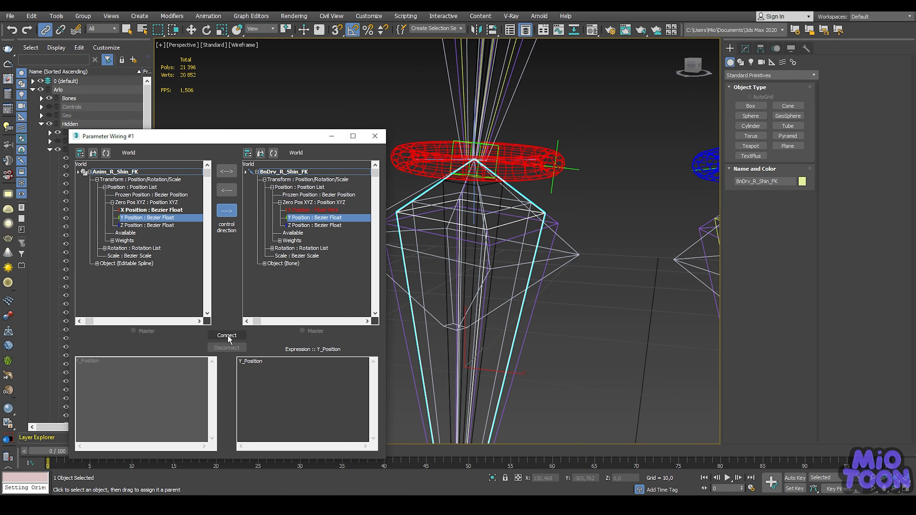
{"action": "left_click", "coordinate": [178, 225]}
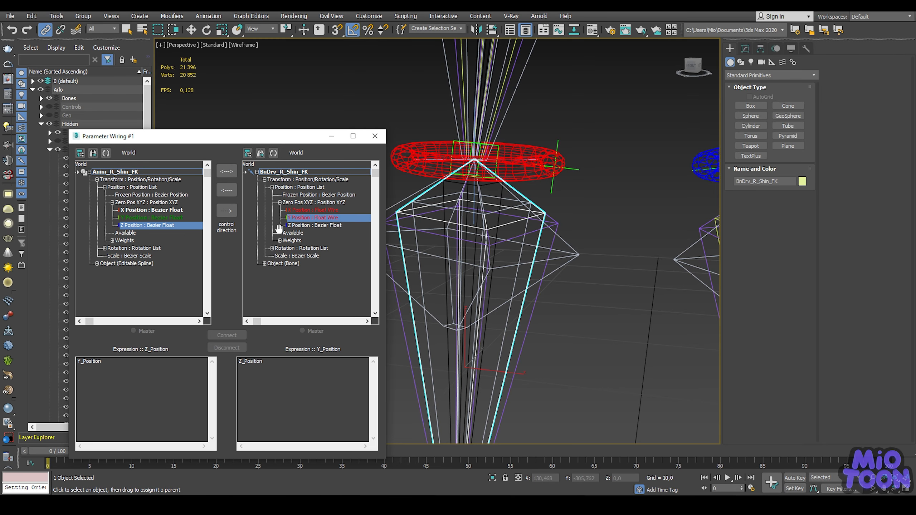
{"action": "left_click", "coordinate": [231, 215]}
Step: Select the Anim_R_Ankle_FK controller and apply Freeze Transform to it
{"action": "scroll", "coordinate": [487, 156], "scroll_direction": "down", "scroll_amount": 8}
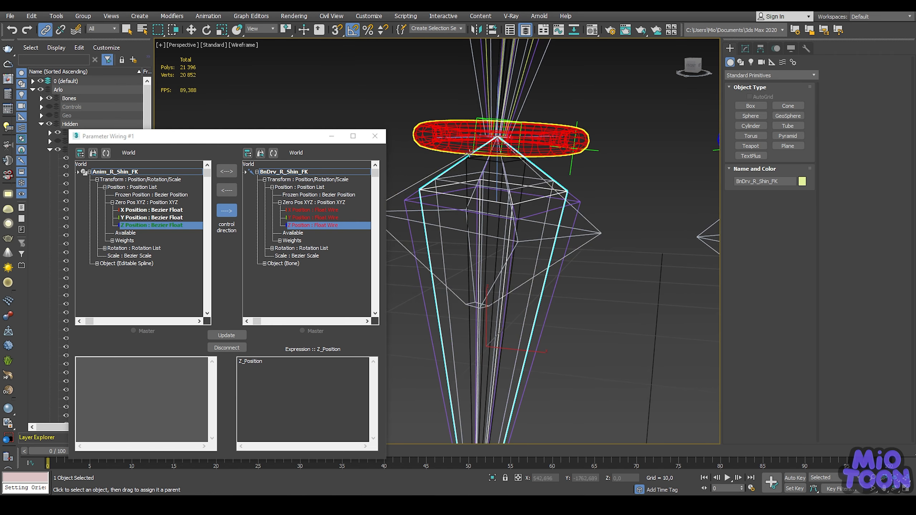
{"action": "scroll", "coordinate": [488, 248], "scroll_direction": "up", "scroll_amount": 8}
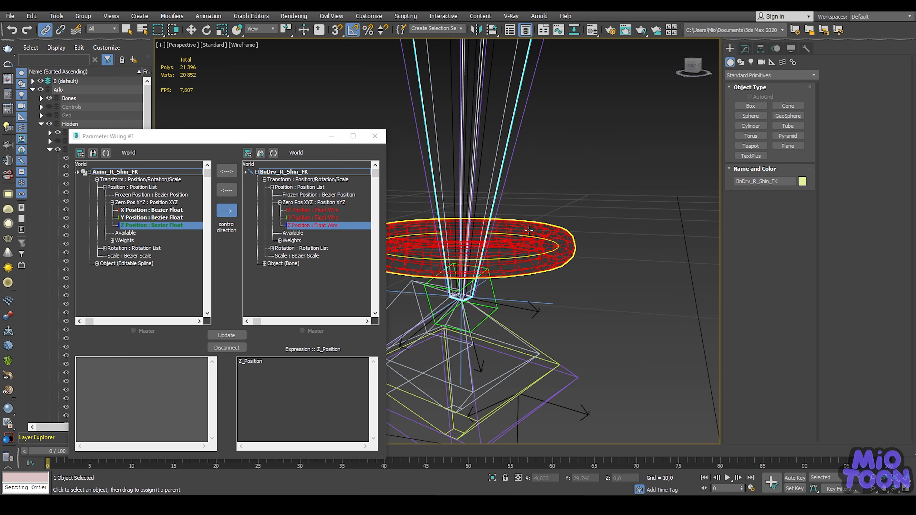
{"action": "left_click", "coordinate": [552, 213]}
{"action": "right_click", "coordinate": [570, 202], "text": "alt"}
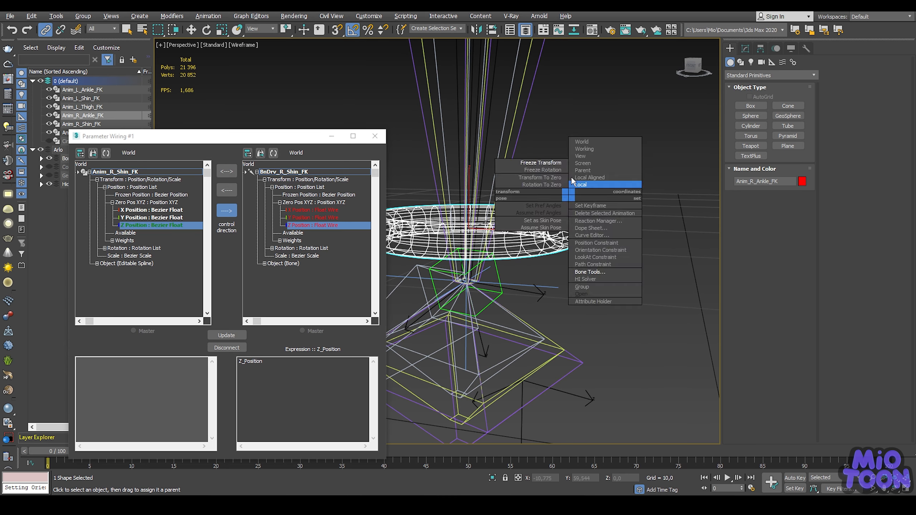
{"action": "left_click", "coordinate": [558, 165]}
{"action": "left_click", "coordinate": [501, 304]}
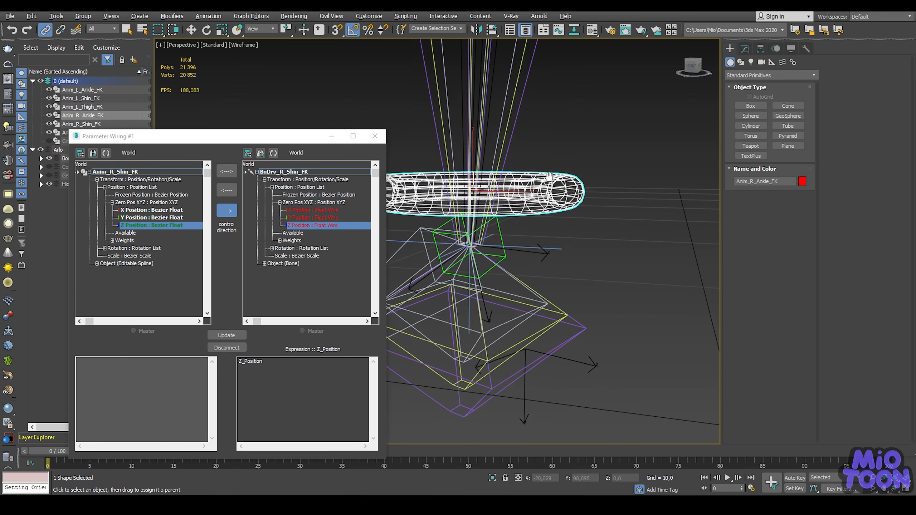
Step: Load Anim_R_Ankle_FK as the wiring source with its Zero Pos XYZ X Position chosen, and BnDrv_R_Ankle_FK as the target
{"action": "left_click", "coordinate": [105, 153]}
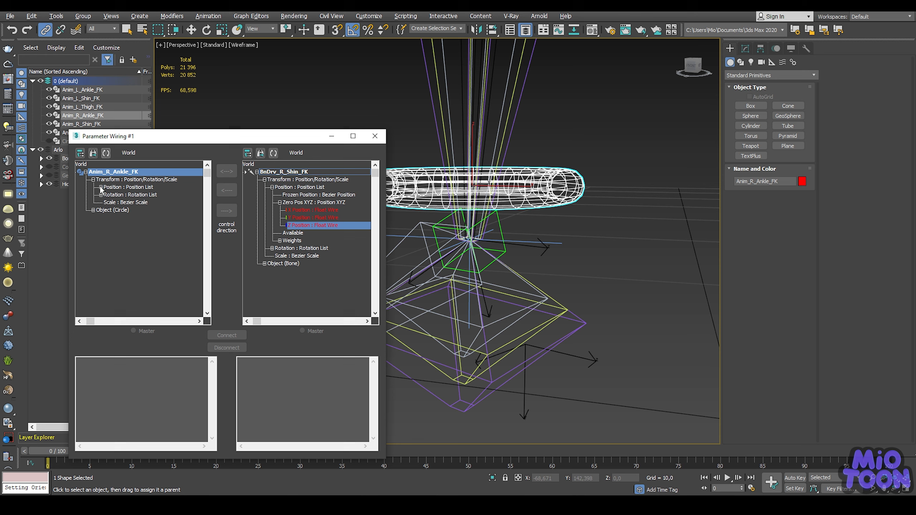
{"action": "left_click", "coordinate": [170, 210]}
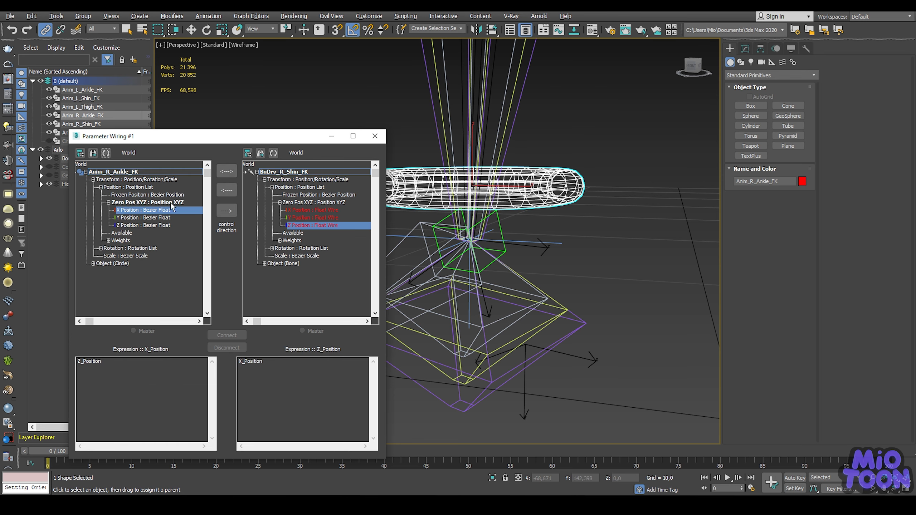
{"action": "left_click", "coordinate": [551, 317]}
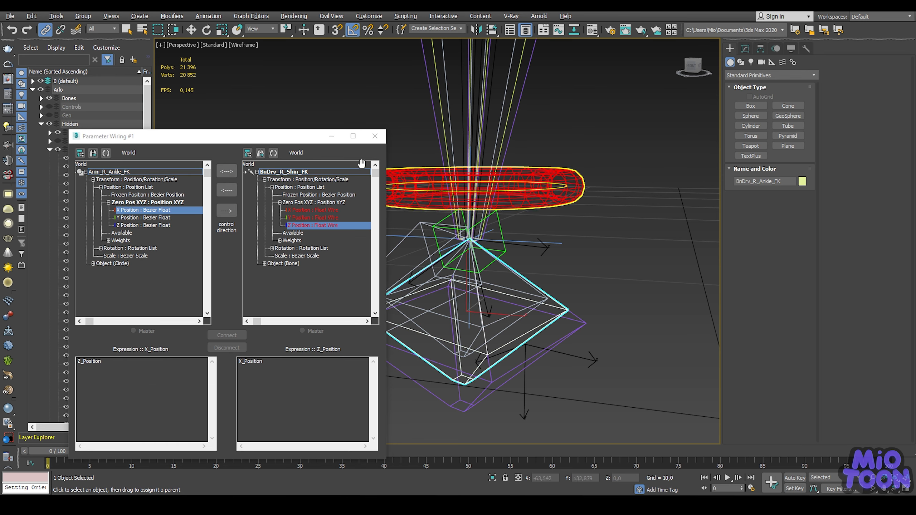
{"action": "left_click", "coordinate": [275, 154]}
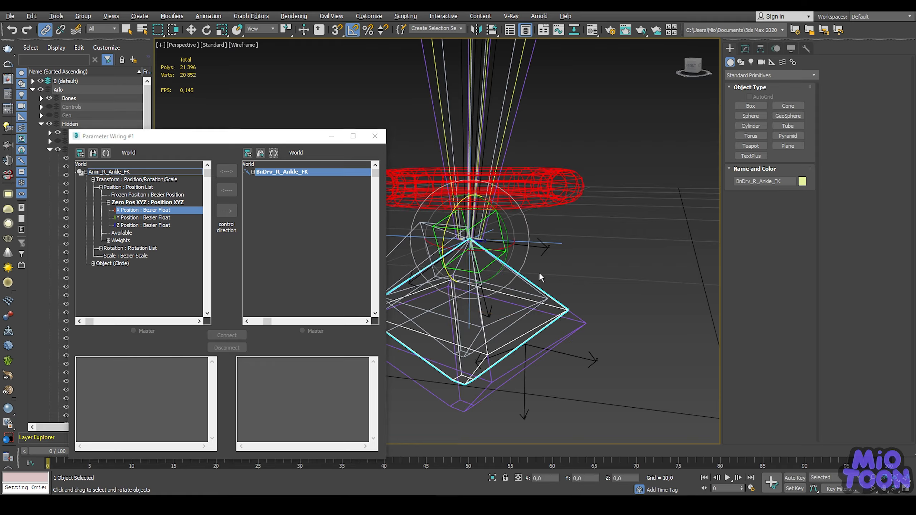
Step: Test-rotate the BnDrv_R_Ankle_FK bone and return it to its zero transform
{"action": "left_click_drag", "start_coordinate": [503, 226], "coordinate": [499, 204]}
{"action": "right_click", "coordinate": [503, 211], "text": "alt"}
{"action": "left_click", "coordinate": [496, 198]}
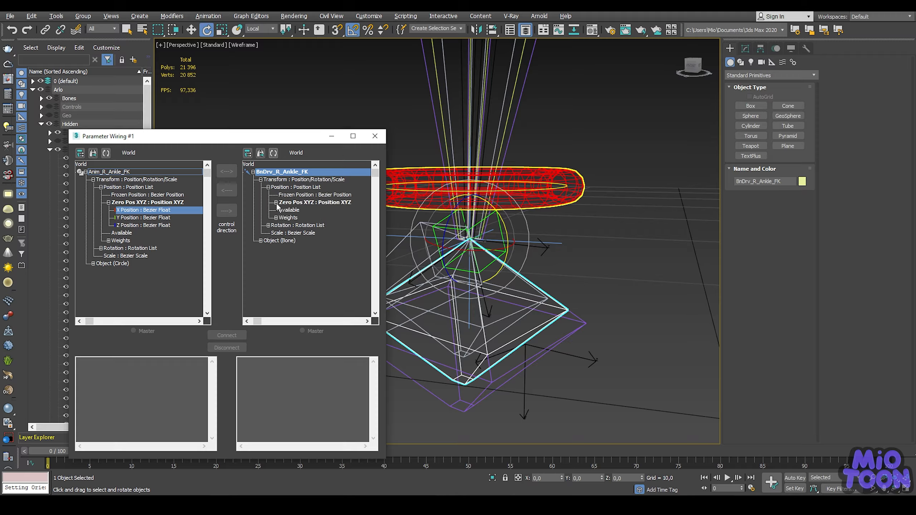
Step: Wire the Zero Pos XYZ X, Y and Z Position of Anim_R_Ankle_FK one-way to the matching tracks of BnDrv_R_Ankle_FK
{"action": "left_click", "coordinate": [294, 210]}
{"action": "left_click", "coordinate": [226, 210]}
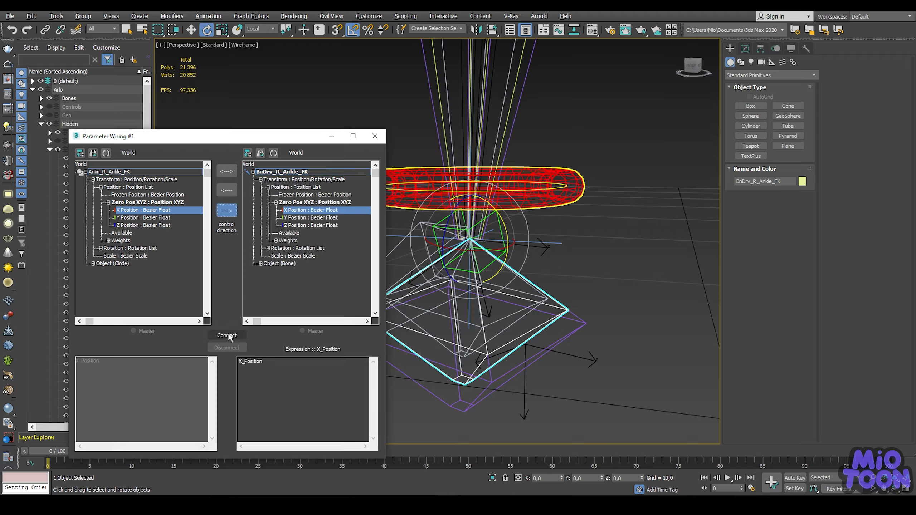
{"action": "left_click", "coordinate": [170, 218]}
{"action": "left_click", "coordinate": [302, 218]}
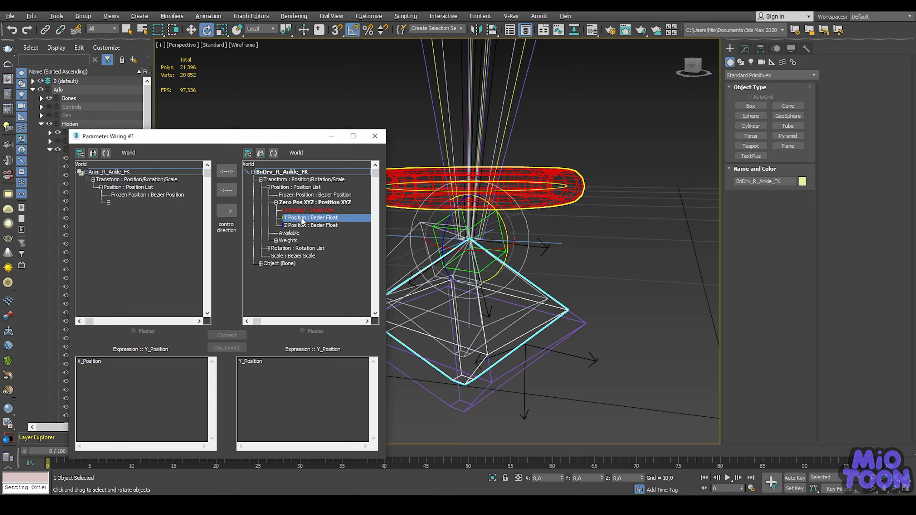
{"action": "left_click", "coordinate": [228, 213]}
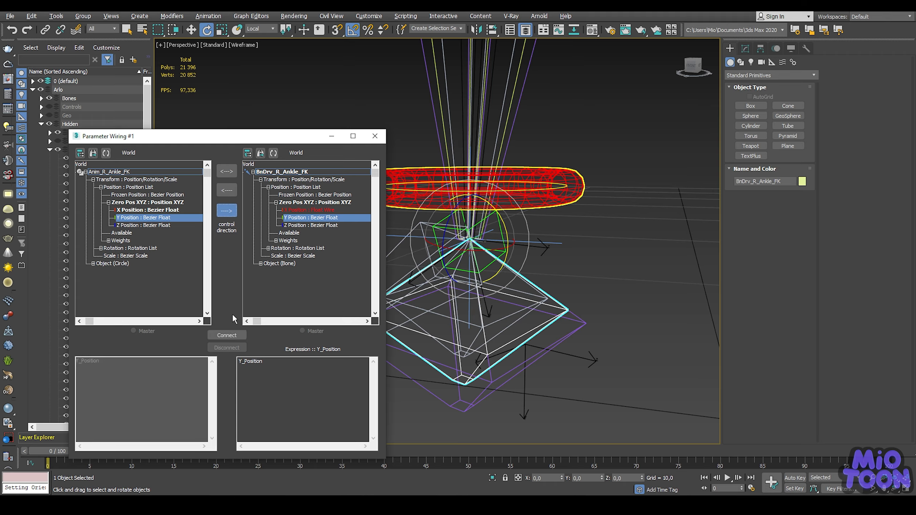
{"action": "left_click", "coordinate": [167, 225]}
{"action": "left_click", "coordinate": [228, 211]}
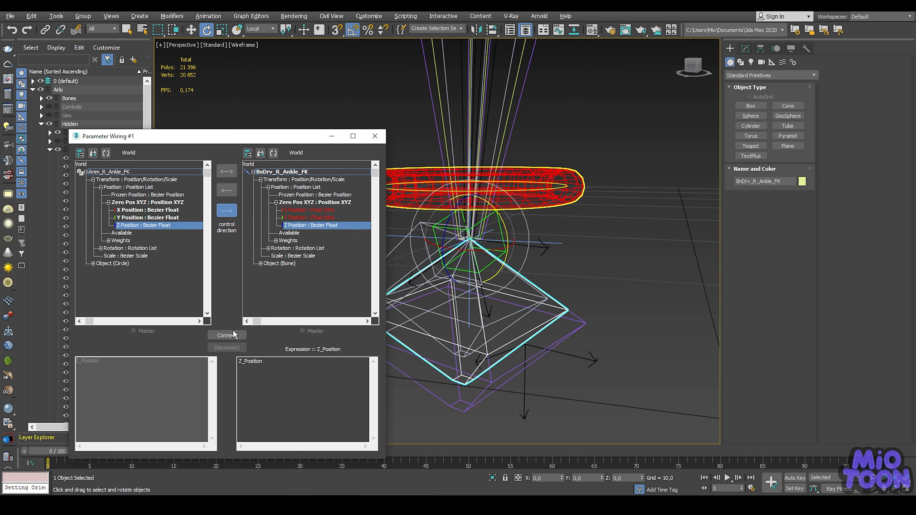
Step: Test-move Anim_R_Shin_FK outward and Anim_R_Ankle_FK downward, and return both controllers with Transform To Zero
{"action": "scroll", "coordinate": [523, 126], "scroll_direction": "down", "scroll_amount": 8}
{"action": "middle_click_drag", "start_coordinate": [530, 119], "coordinate": [529, 231]}
{"action": "middle_click_drag", "start_coordinate": [529, 231], "coordinate": [539, 214], "text": "alt"}
{"action": "left_click", "coordinate": [540, 152]}
{"action": "middle_click_drag", "start_coordinate": [530, 145], "coordinate": [556, 149]}
{"action": "key", "text": "w"}
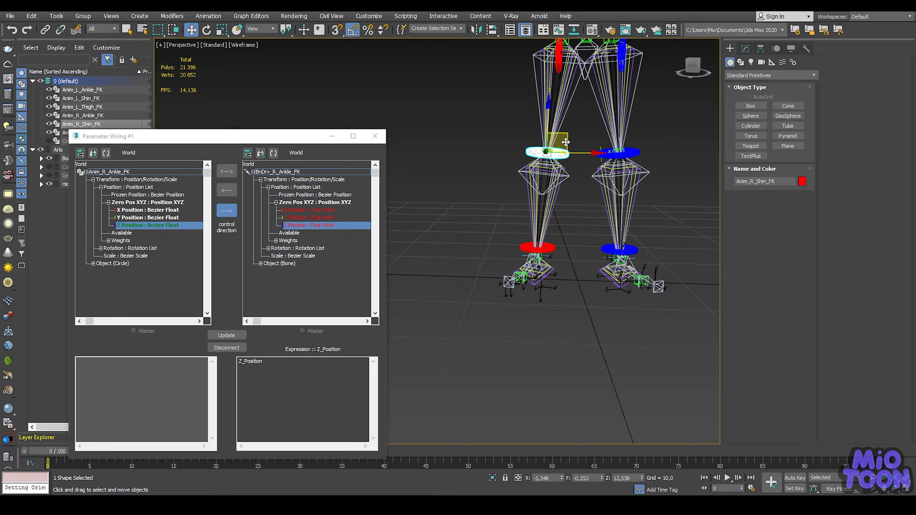
{"action": "left_click_drag", "start_coordinate": [558, 138], "coordinate": [512, 124]}
{"action": "left_click", "coordinate": [496, 237]}
{"action": "middle_click_drag", "start_coordinate": [503, 229], "coordinate": [516, 199]}
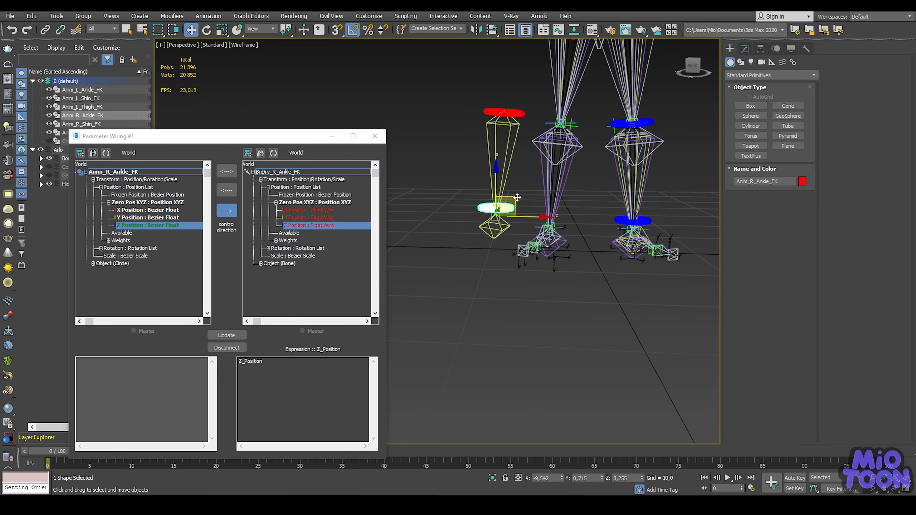
{"action": "left_click_drag", "start_coordinate": [508, 204], "coordinate": [492, 273]}
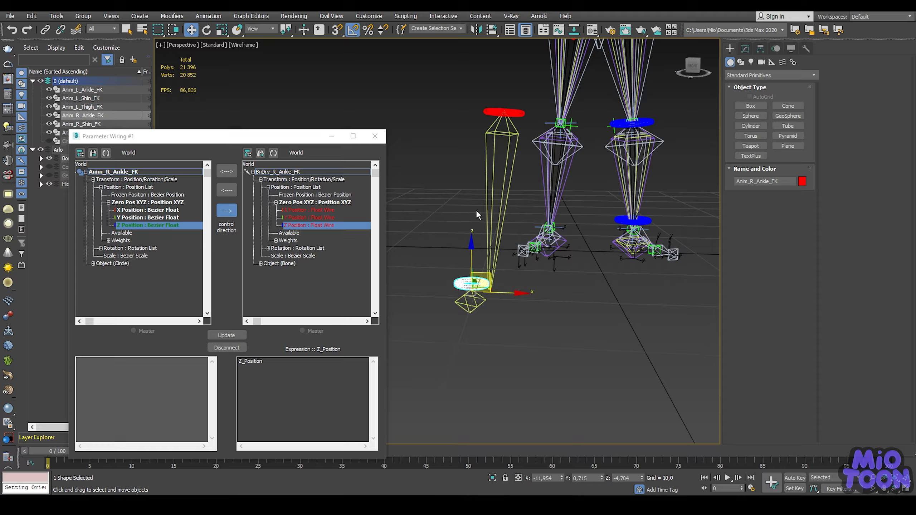
{"action": "right_click", "coordinate": [497, 85], "text": "alt"}
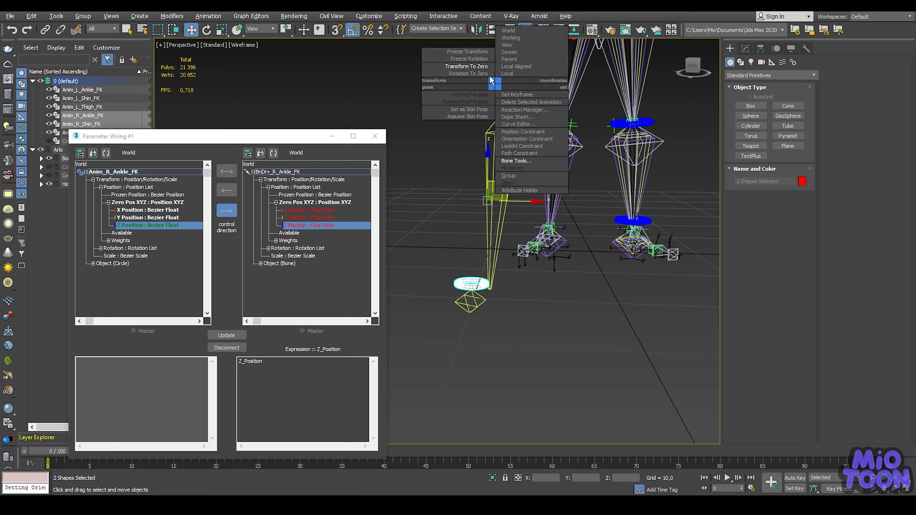
{"action": "left_click", "coordinate": [483, 63]}
Step: Test-move Anim_L_Shin_FK and Anim_L_Ankle_FK away from the leg, and return both controllers with Transform To Zero
{"action": "middle_click_drag", "start_coordinate": [598, 113], "coordinate": [520, 118]}
{"action": "left_click", "coordinate": [536, 123]}
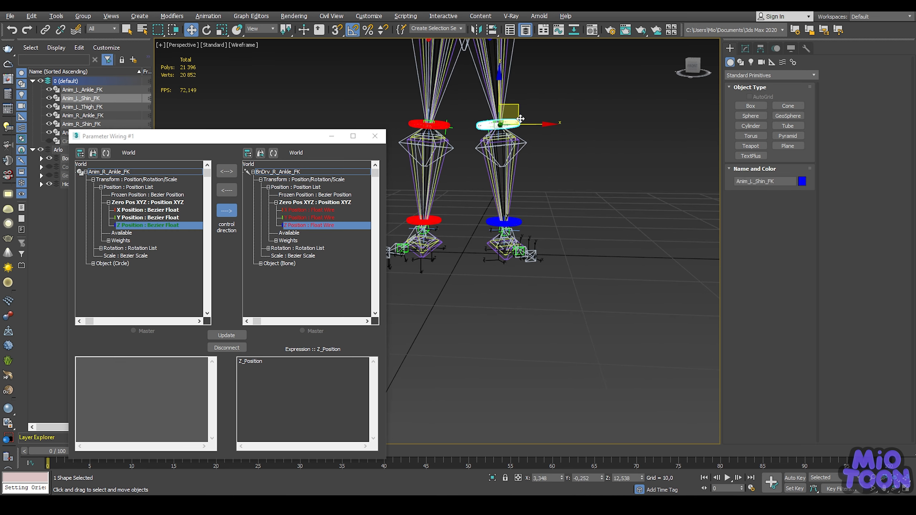
{"action": "left_click_drag", "start_coordinate": [522, 112], "coordinate": [571, 106]}
{"action": "left_click", "coordinate": [568, 223]}
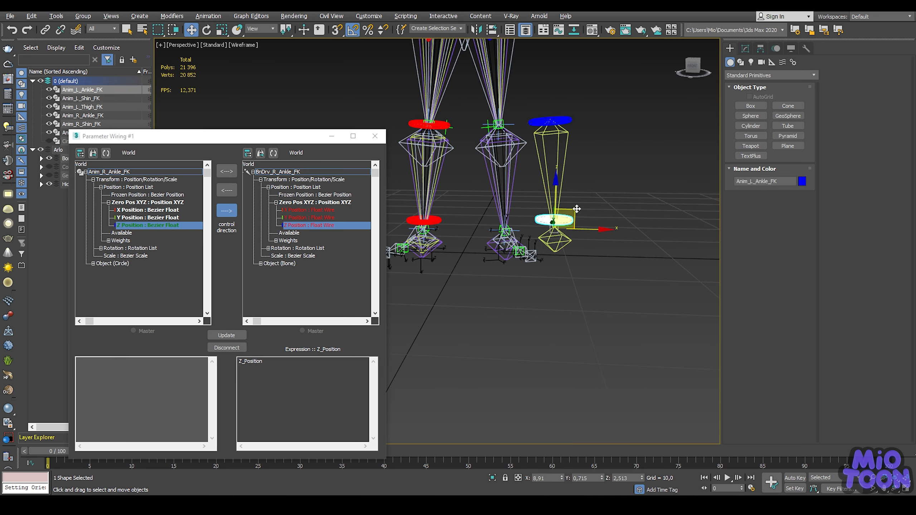
{"action": "left_click_drag", "start_coordinate": [568, 223], "coordinate": [675, 269]}
{"action": "left_click", "coordinate": [550, 121], "text": "ctrl"}
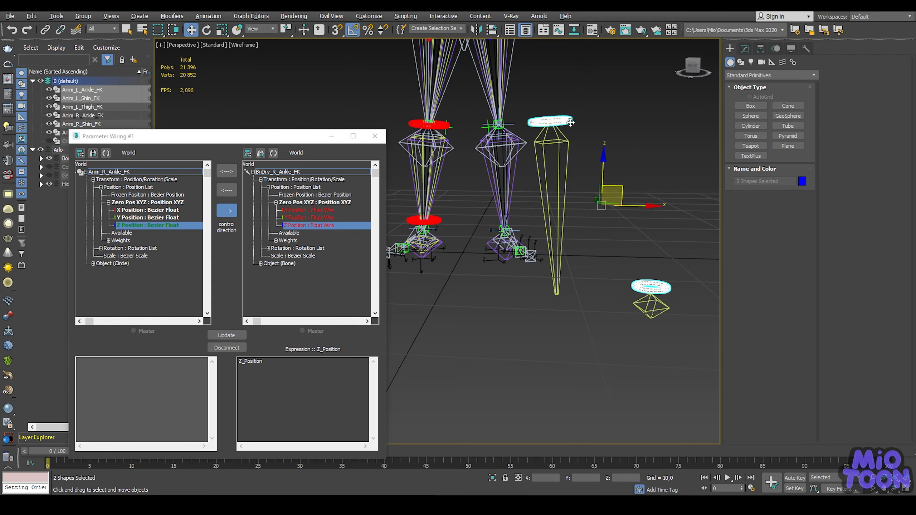
{"action": "right_click", "coordinate": [603, 119]}
{"action": "left_click", "coordinate": [584, 103]}
Step: Minimize the Parameter Wiring window to clear the view of the legs
{"action": "middle_click_drag", "start_coordinate": [546, 98], "coordinate": [556, 149]}
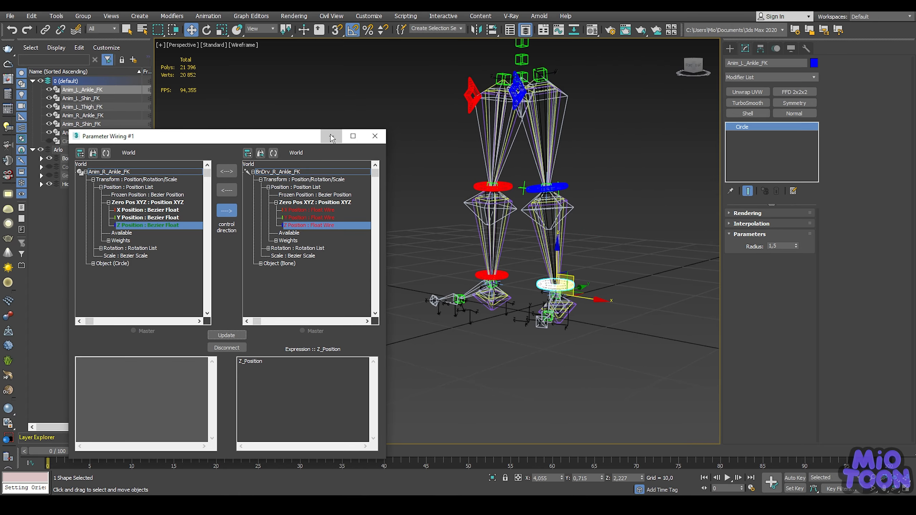
{"action": "left_click", "coordinate": [331, 137]}
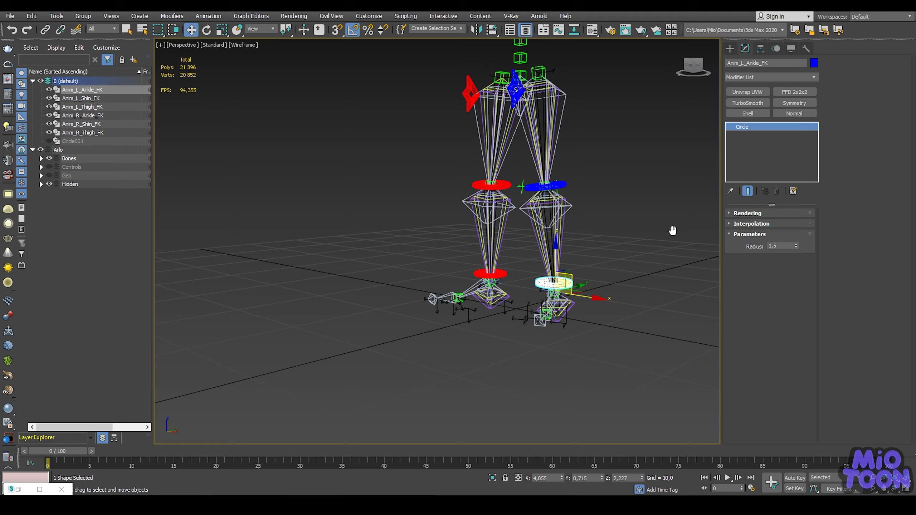
{"action": "middle_click_drag", "start_coordinate": [591, 231], "coordinate": [520, 281], "text": "alt"}
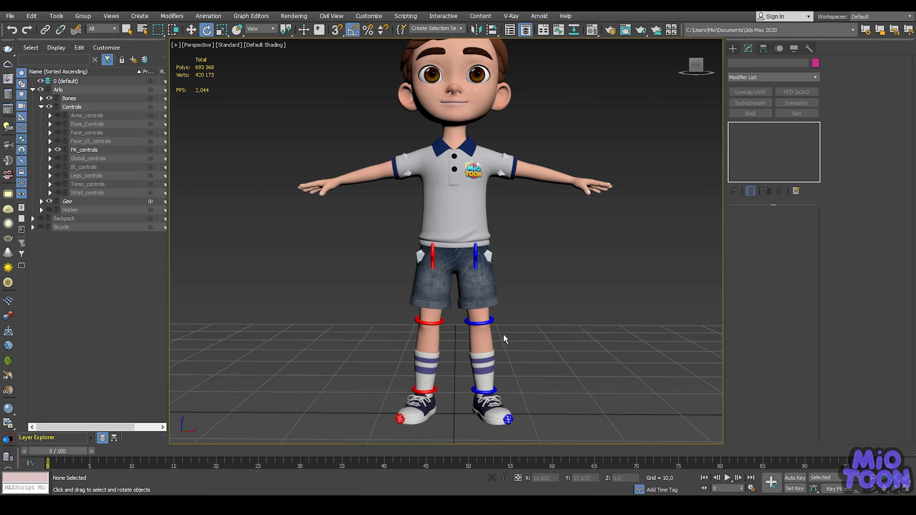
Step: Show the finished character in wireframe, test-move Anim_L_Shin_FK down and sideways, and return it with Transform To Zero
{"action": "key", "text": "F3"}
{"action": "middle_click_drag", "start_coordinate": [523, 284], "coordinate": [517, 178]}
{"action": "scroll", "coordinate": [496, 208], "scroll_direction": "up", "scroll_amount": 3}
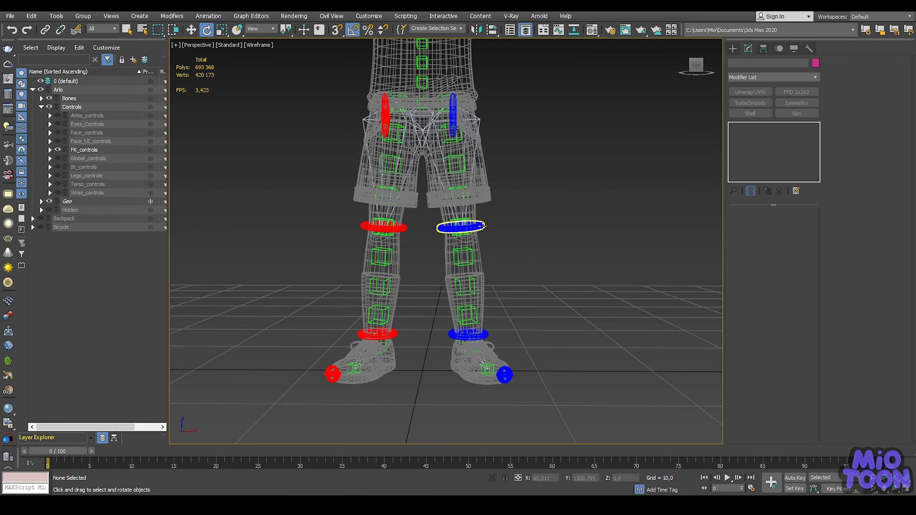
{"action": "left_click", "coordinate": [484, 226]}
{"action": "left_click_drag", "start_coordinate": [480, 208], "coordinate": [465, 328]}
{"action": "middle_click_drag", "start_coordinate": [511, 279], "coordinate": [436, 301], "text": "alt"}
{"action": "left_click_drag", "start_coordinate": [462, 325], "coordinate": [382, 314]}
{"action": "middle_click_drag", "start_coordinate": [423, 268], "coordinate": [519, 274], "text": "alt"}
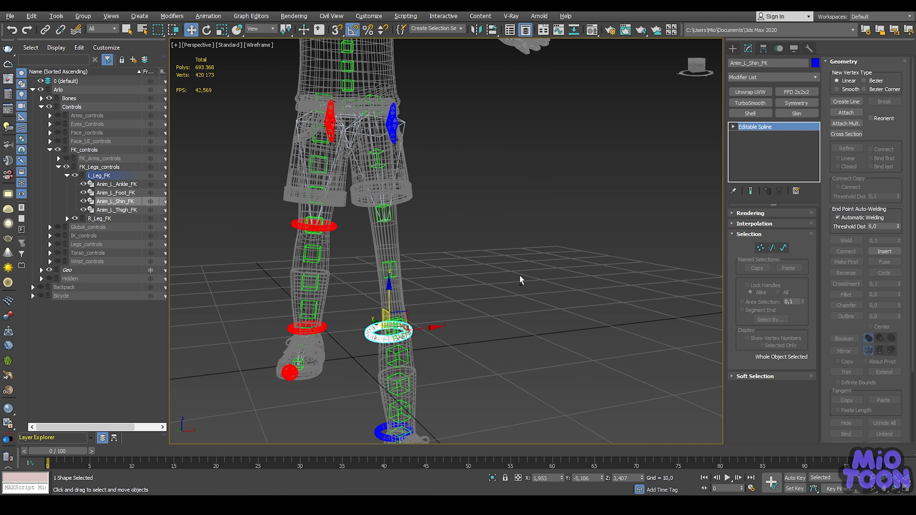
{"action": "right_click", "coordinate": [416, 272], "text": "alt"}
{"action": "left_click", "coordinate": [401, 256]}
{"action": "middle_click_drag", "start_coordinate": [434, 263], "coordinate": [415, 213]}
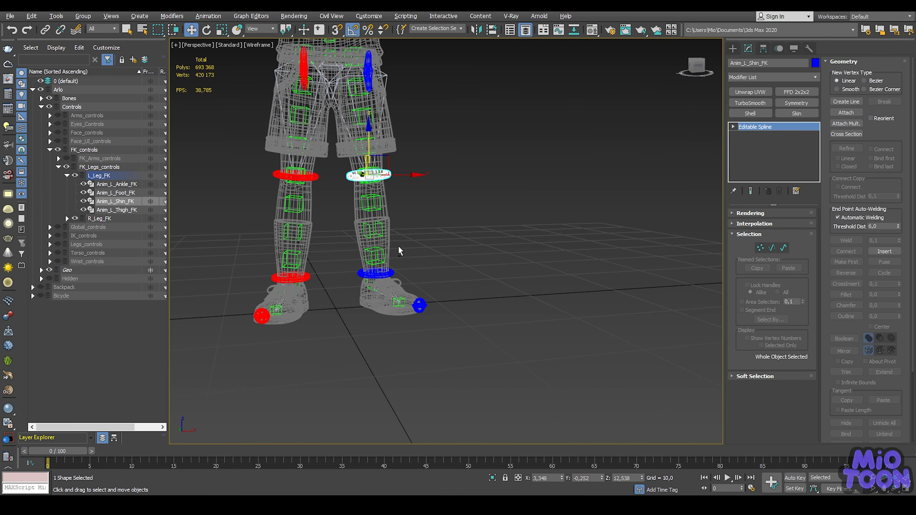
Step: Pull Anim_L_Ankle_FK downward to stretch the left shin, and display the character shaded
{"action": "left_click", "coordinate": [395, 272]}
{"action": "middle_click_drag", "start_coordinate": [395, 271], "coordinate": [395, 254], "text": "alt"}
{"action": "left_click_drag", "start_coordinate": [395, 261], "coordinate": [392, 348]}
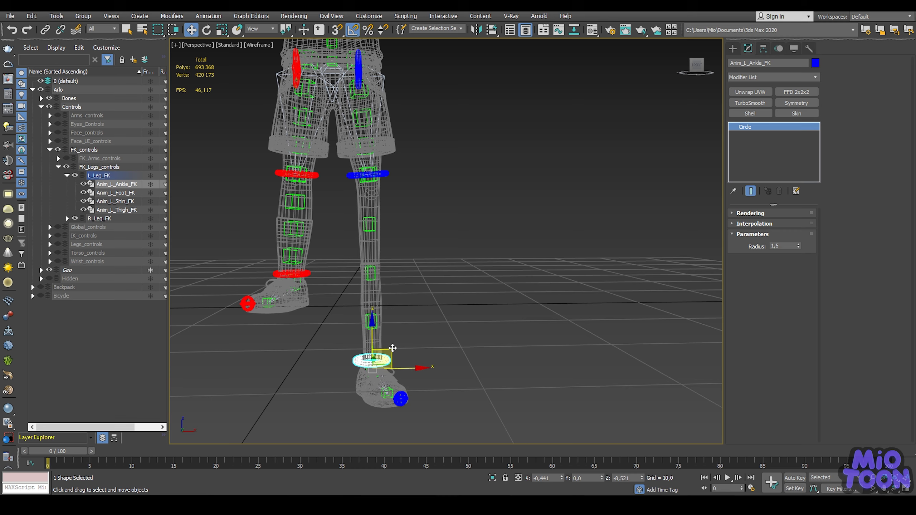
{"action": "key", "text": "F3"}
{"action": "scroll", "coordinate": [413, 290], "scroll_direction": "down", "scroll_amount": 4}
{"action": "middle_click_drag", "start_coordinate": [423, 280], "coordinate": [334, 279], "text": "alt"}
{"action": "left_click_drag", "start_coordinate": [404, 326], "coordinate": [399, 371]}
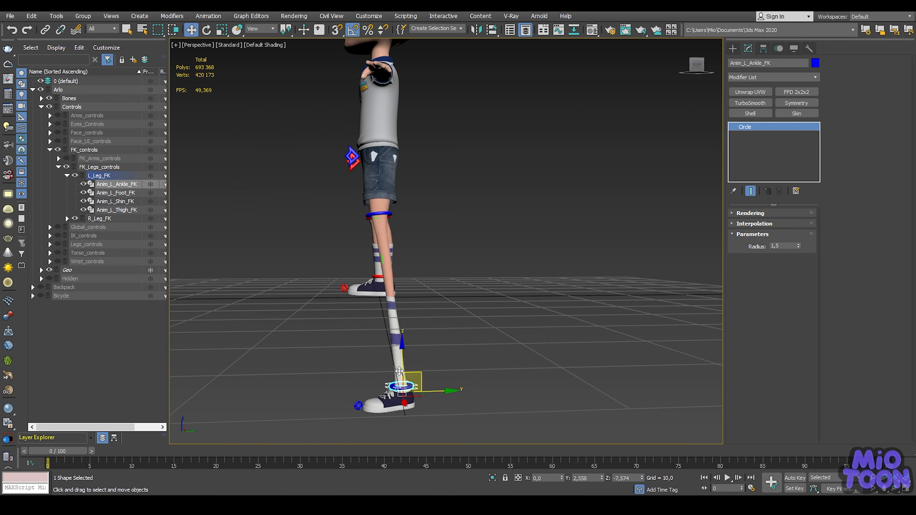
Step: Pull Anim_L_Shin_FK down and far away from the body to stretch the left thigh, and undo the last move
{"action": "middle_click_drag", "start_coordinate": [391, 214], "coordinate": [428, 205], "text": "alt"}
{"action": "left_click_drag", "start_coordinate": [416, 199], "coordinate": [451, 324]}
{"action": "mouse_move", "coordinate": [432, 290]}
{"action": "middle_mouse_down", "text": "alt"}
{"action": "mouse_move", "coordinate": [517, 281]}
{"action": "mouse_move", "coordinate": [426, 281]}
{"action": "middle_mouse_up", "text": "alt"}
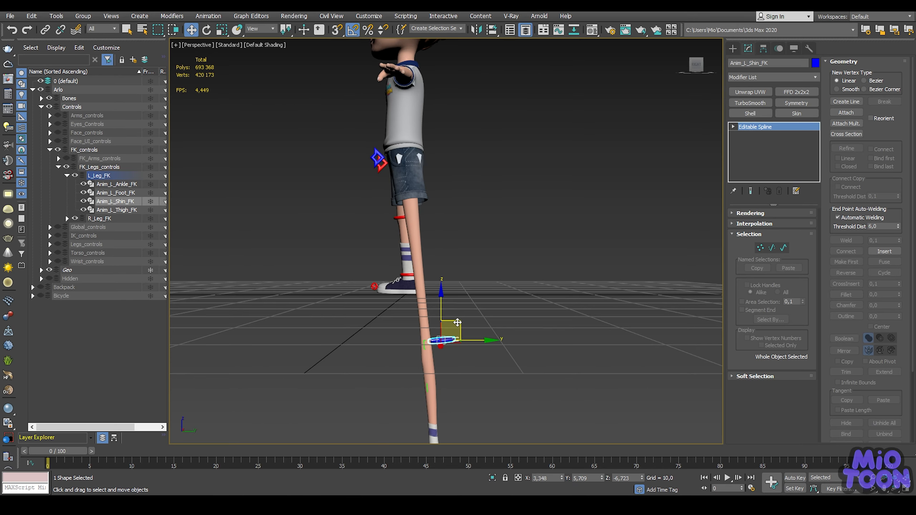
{"action": "left_click_drag", "start_coordinate": [458, 323], "coordinate": [232, 277]}
{"action": "middle_click_drag", "start_coordinate": [289, 251], "coordinate": [512, 260]}
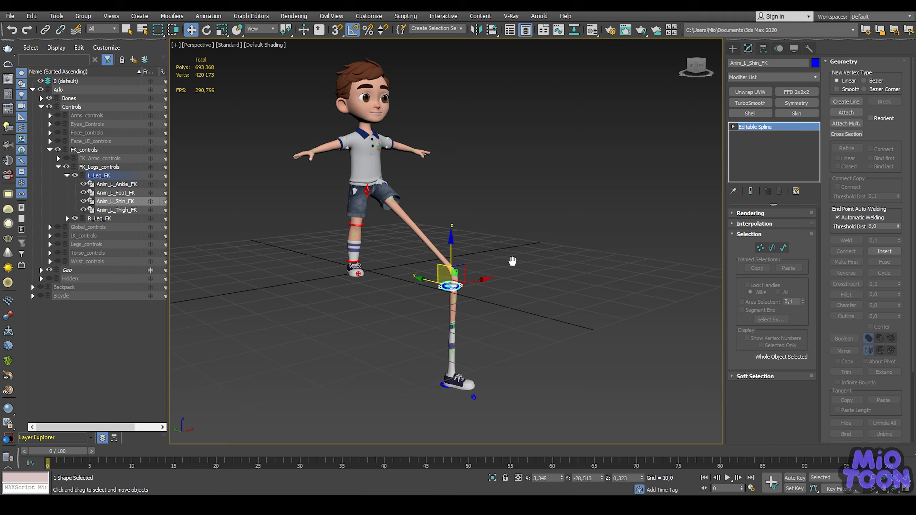
{"action": "key", "text": "ctrl+z"}
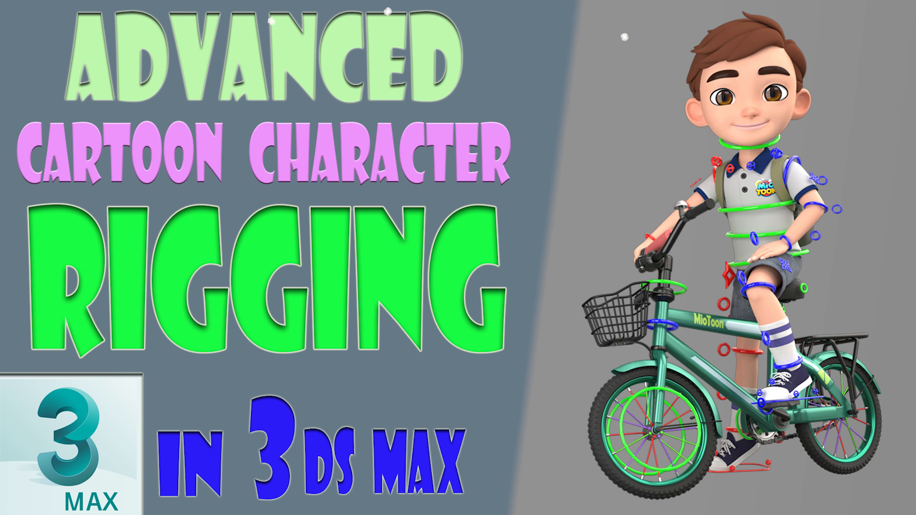